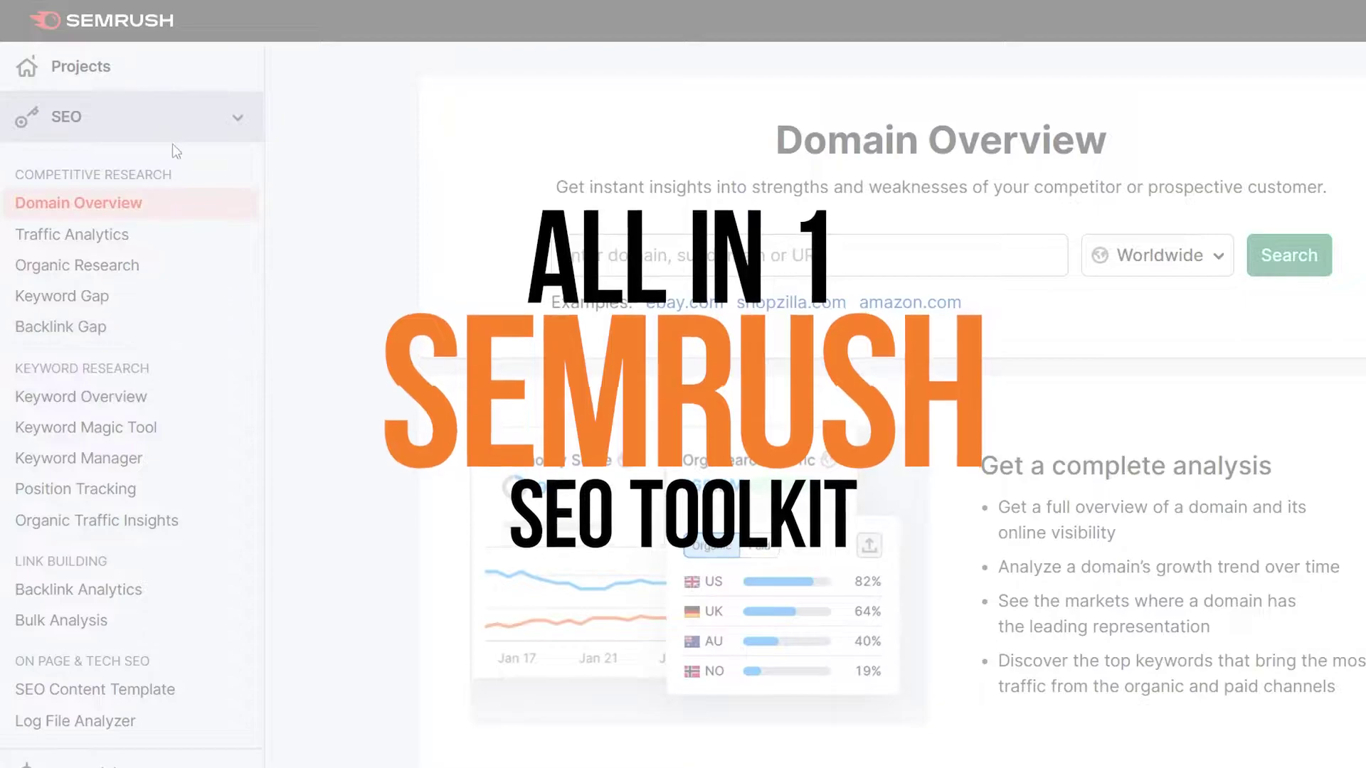
Step: Expand the SEO toolkit and look through its competitive research, keyword research, link building and on-page tools
left_click(224, 118)
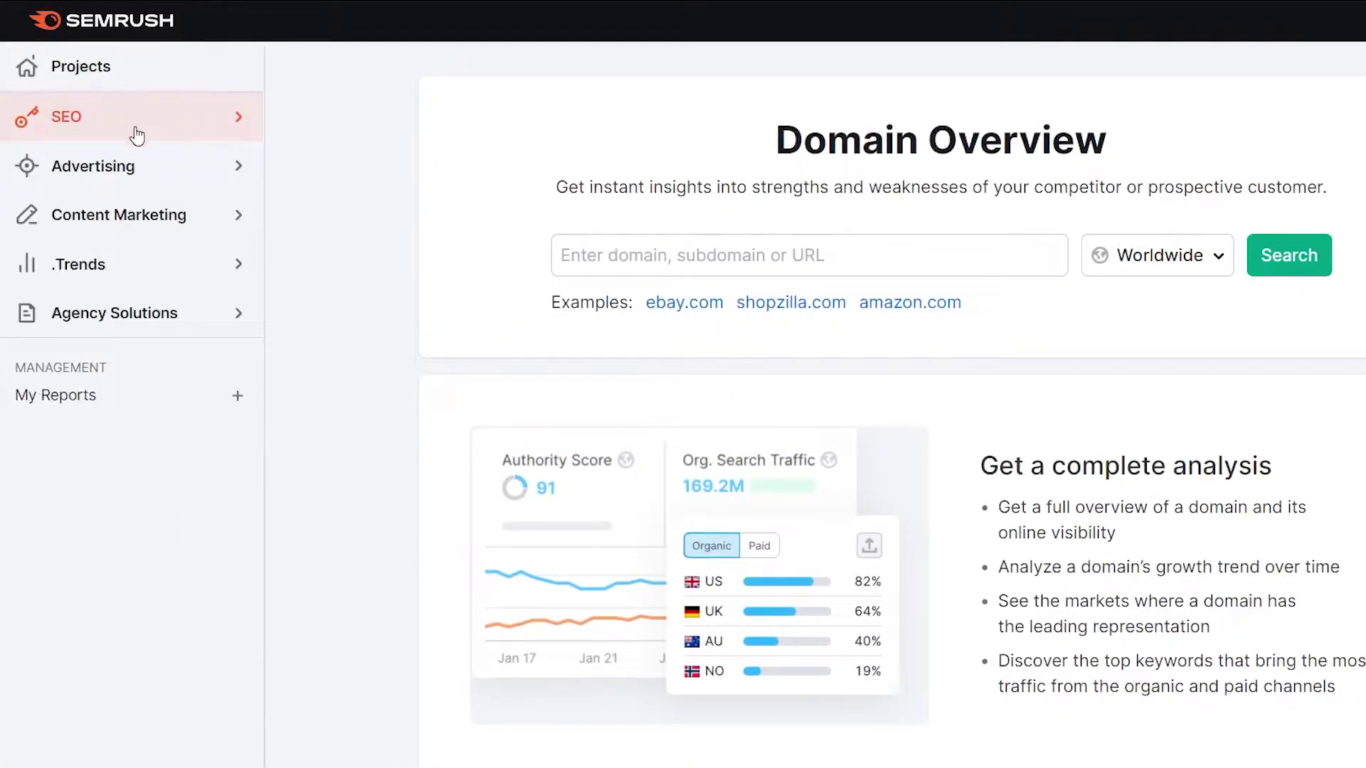
left_click(96, 128)
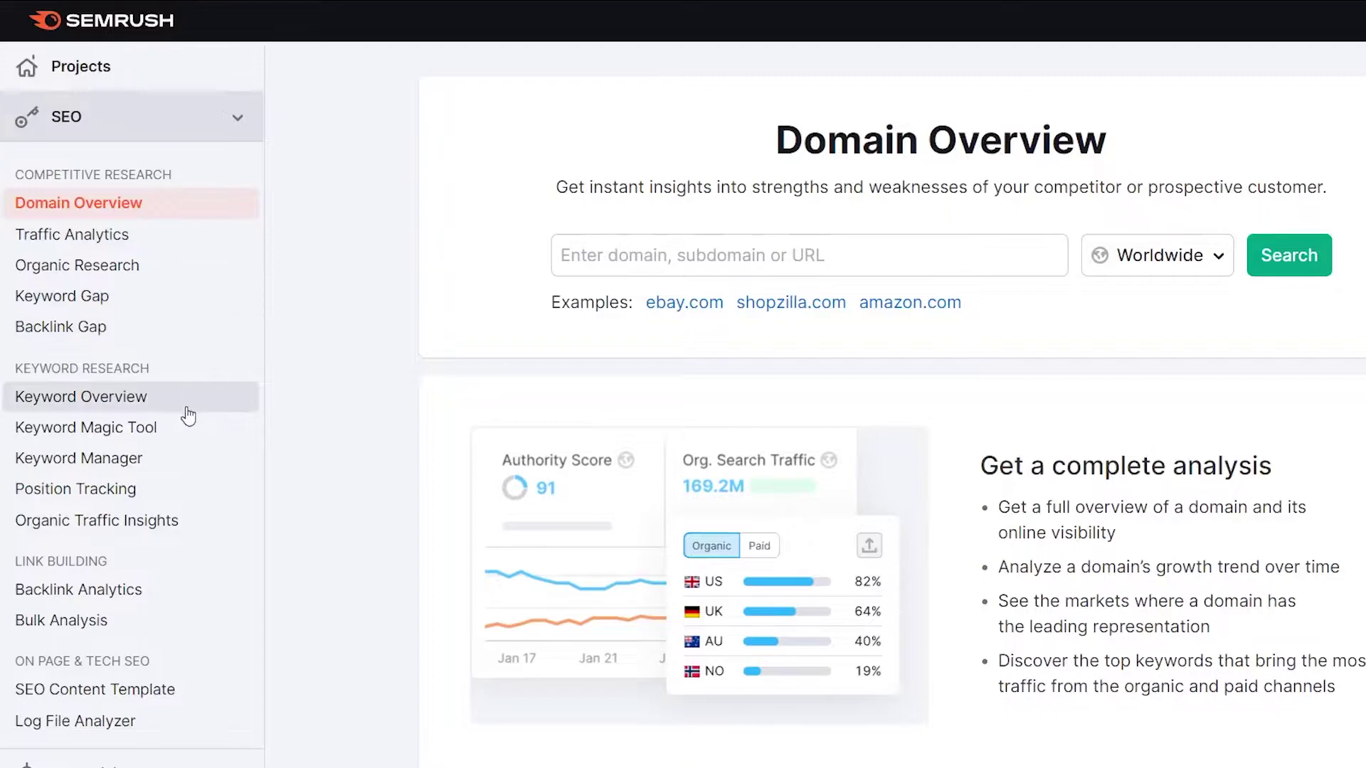
scroll(199, 469, "down", 2)
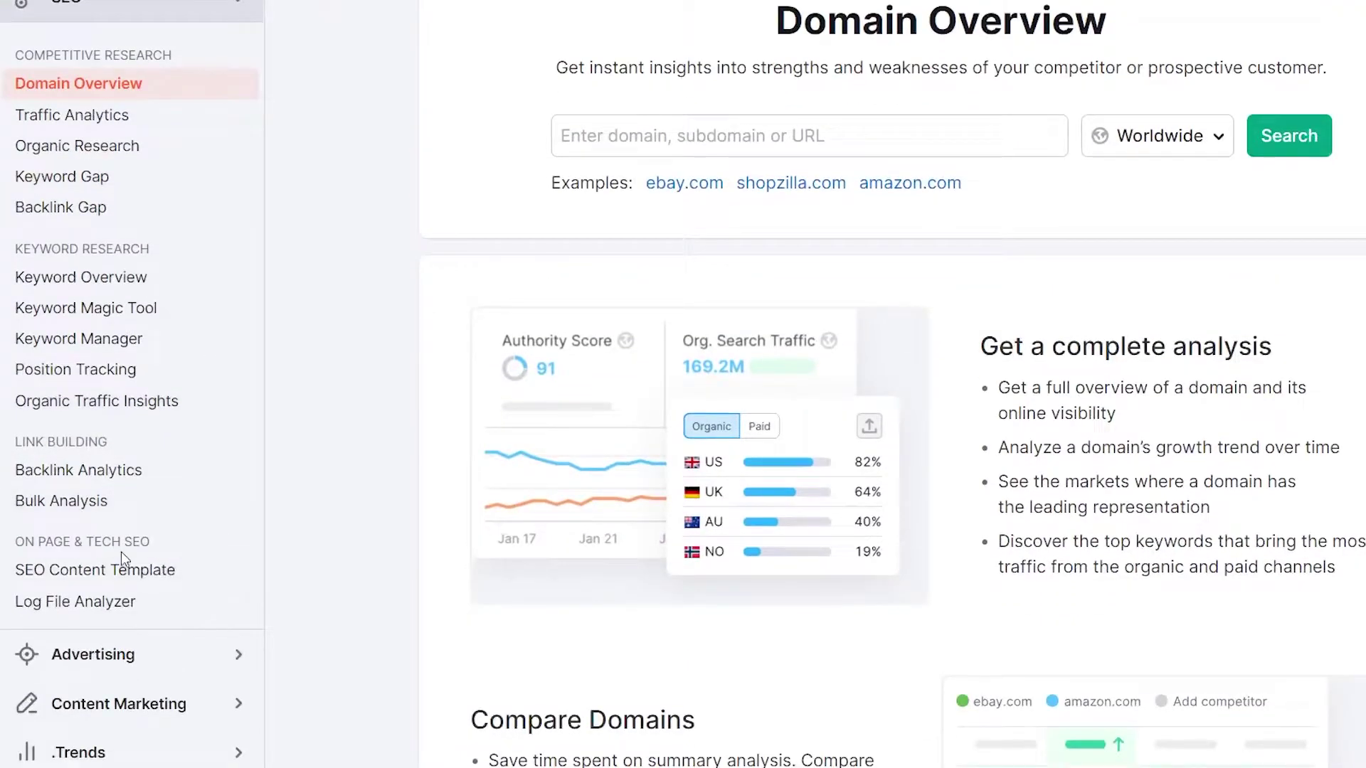
scroll(192, 491, "up", 2)
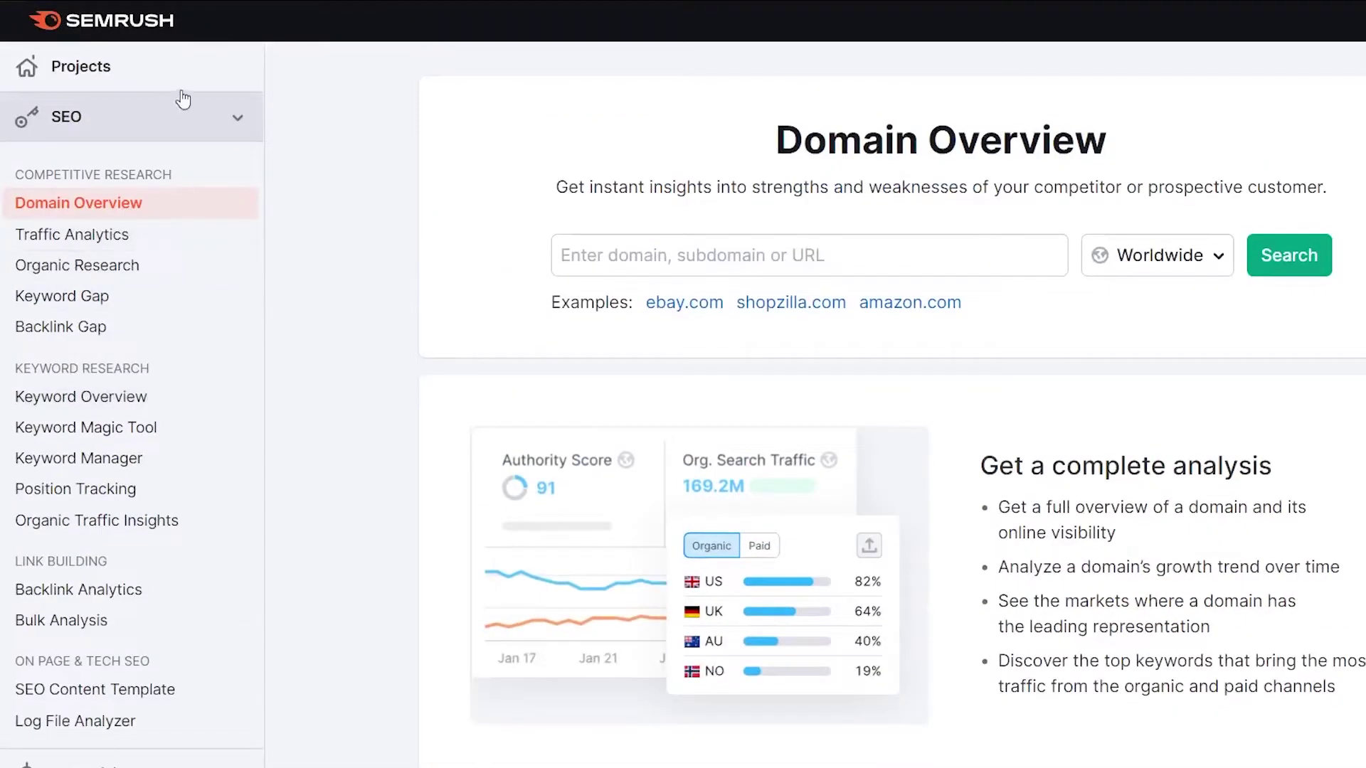
left_click(183, 128)
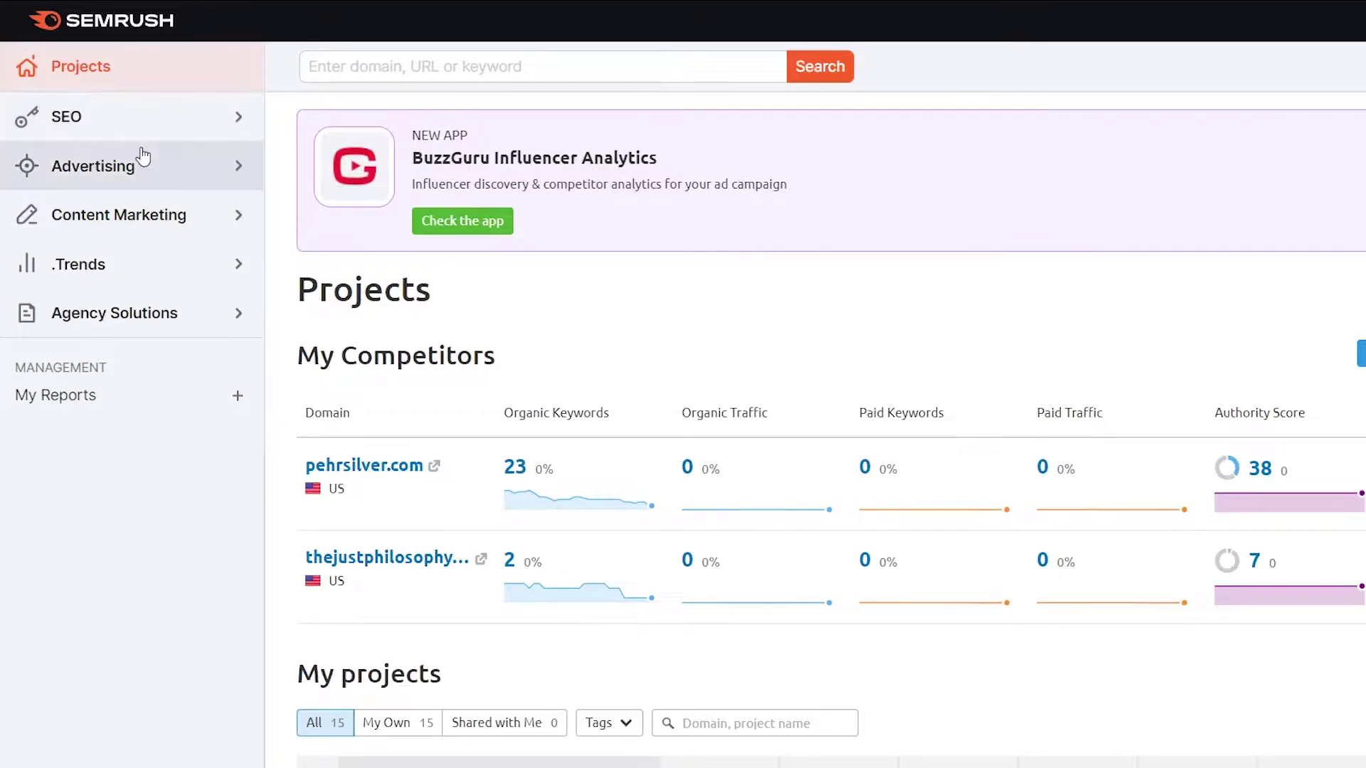
left_click(169, 141)
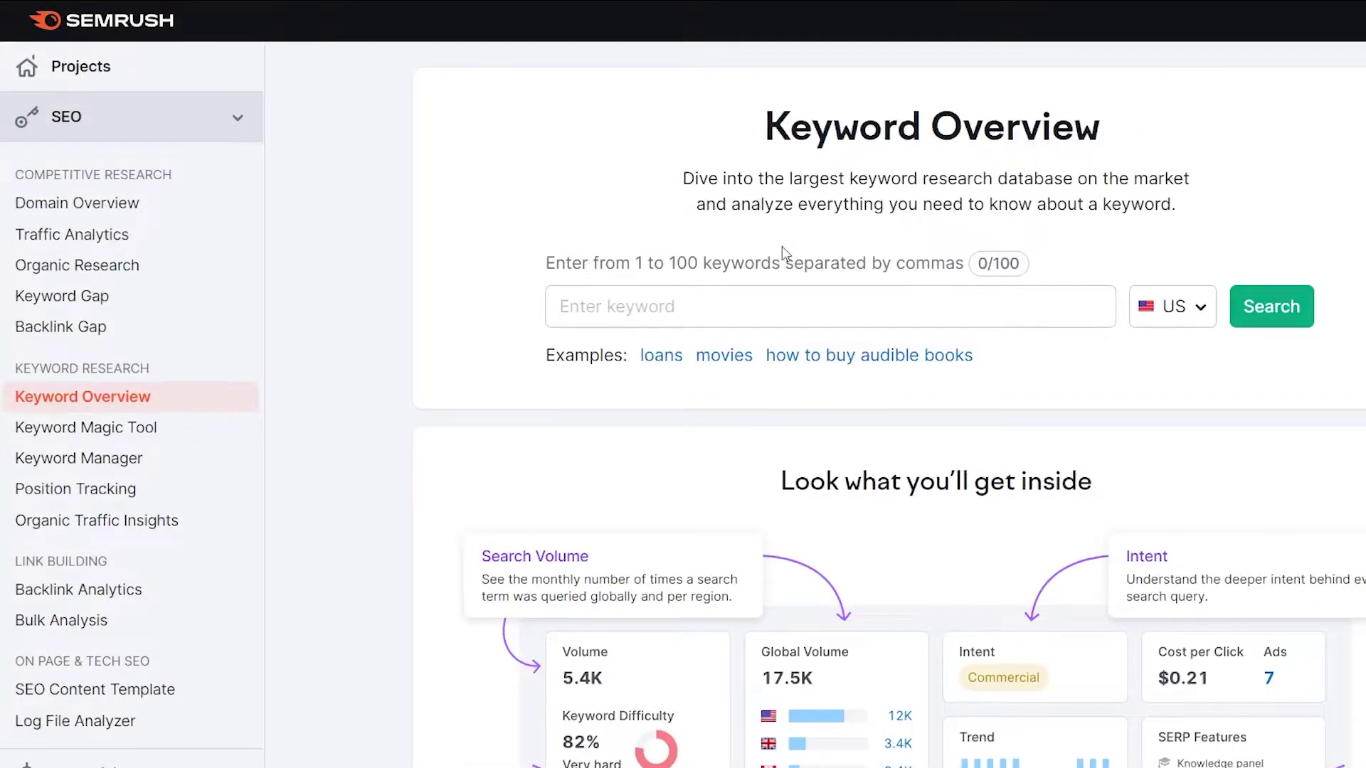
Step: Enter "best tws wireless earphone" as the first keyword in Keyword Overview
scroll(782, 246, "down", 5)
scroll(1030, 398, "up", 5)
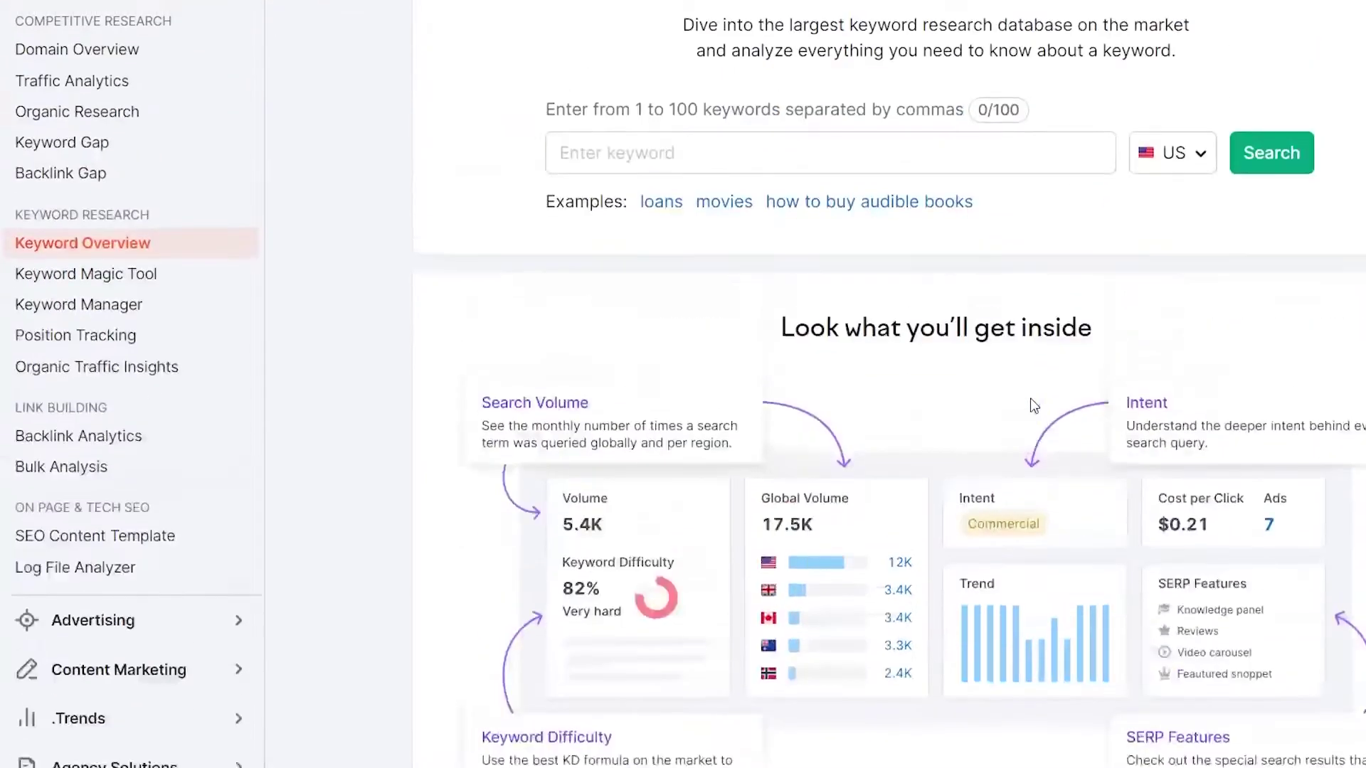
scroll(936, 412, "down", 5)
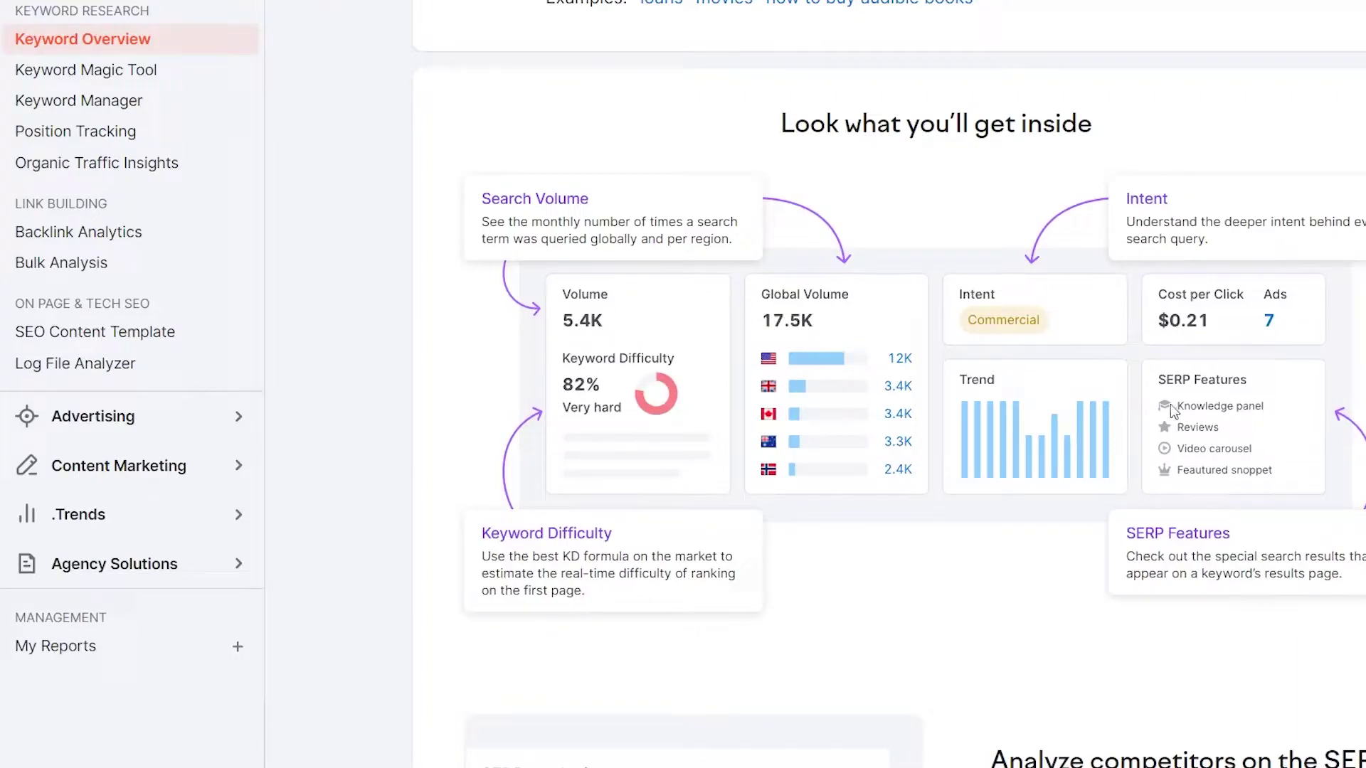
scroll(1286, 399, "up", 5)
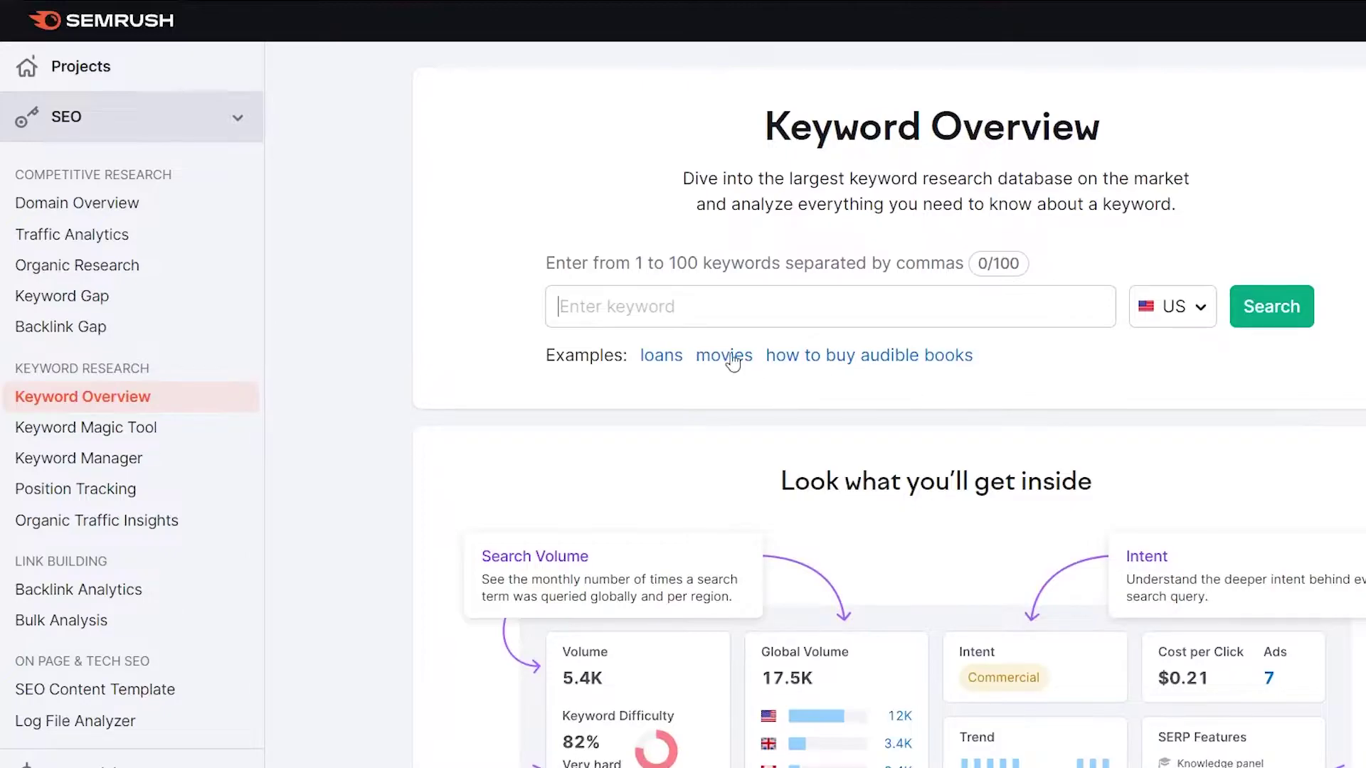
left_click(666, 305)
type("0")
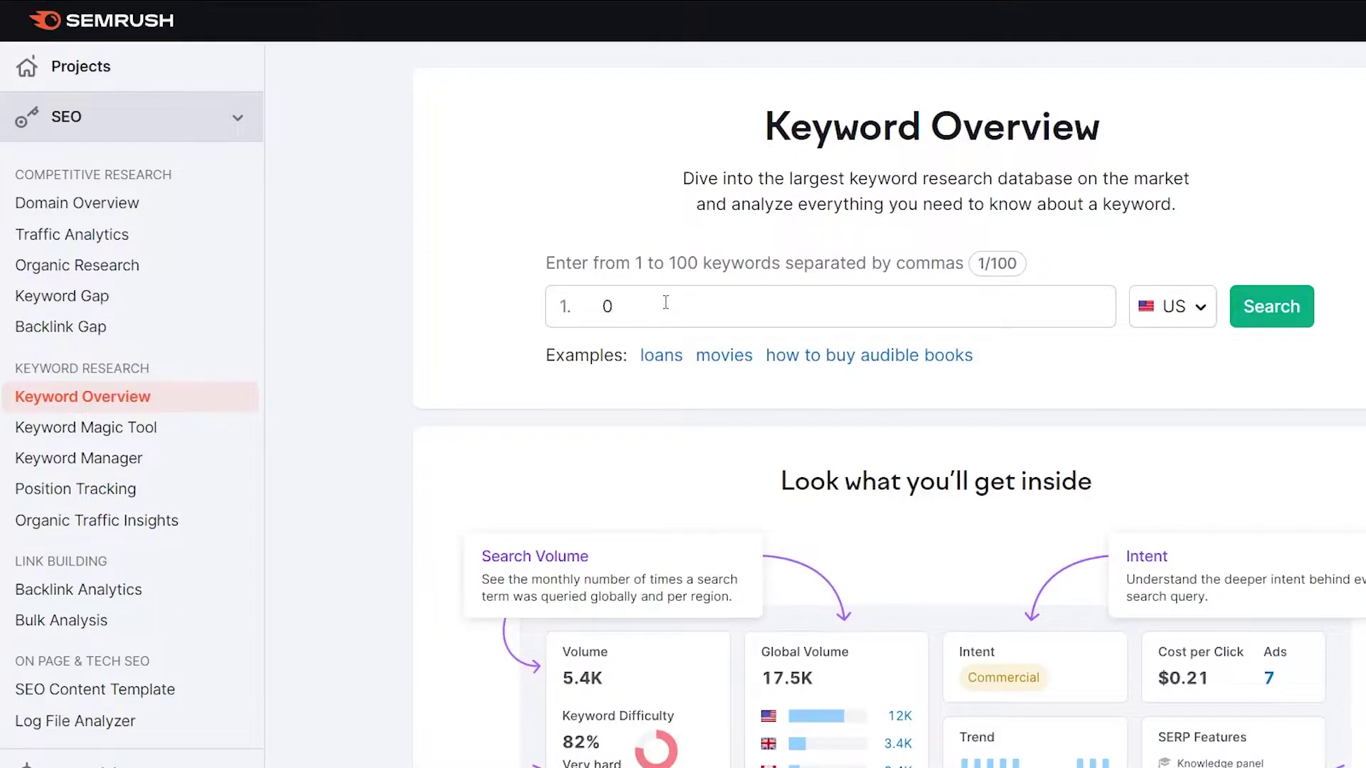
type("best")
key("BackSpace")
key("ctrl+a")
type("bestt")
key("BackSpace")
type("te")
key("BackSpace")
type("ws wireless earphone")
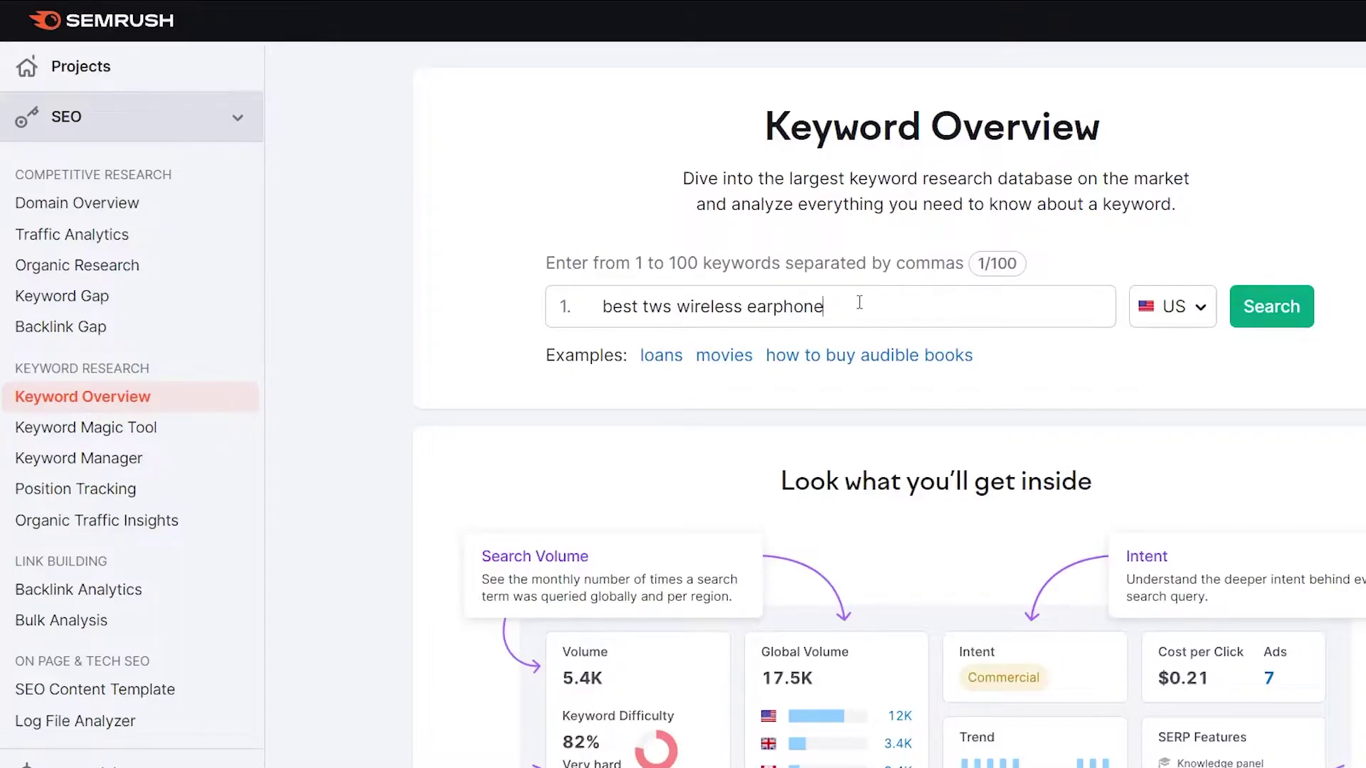
Step: Add "best tws earbuds" as a second keyword on its own line
key("Return")
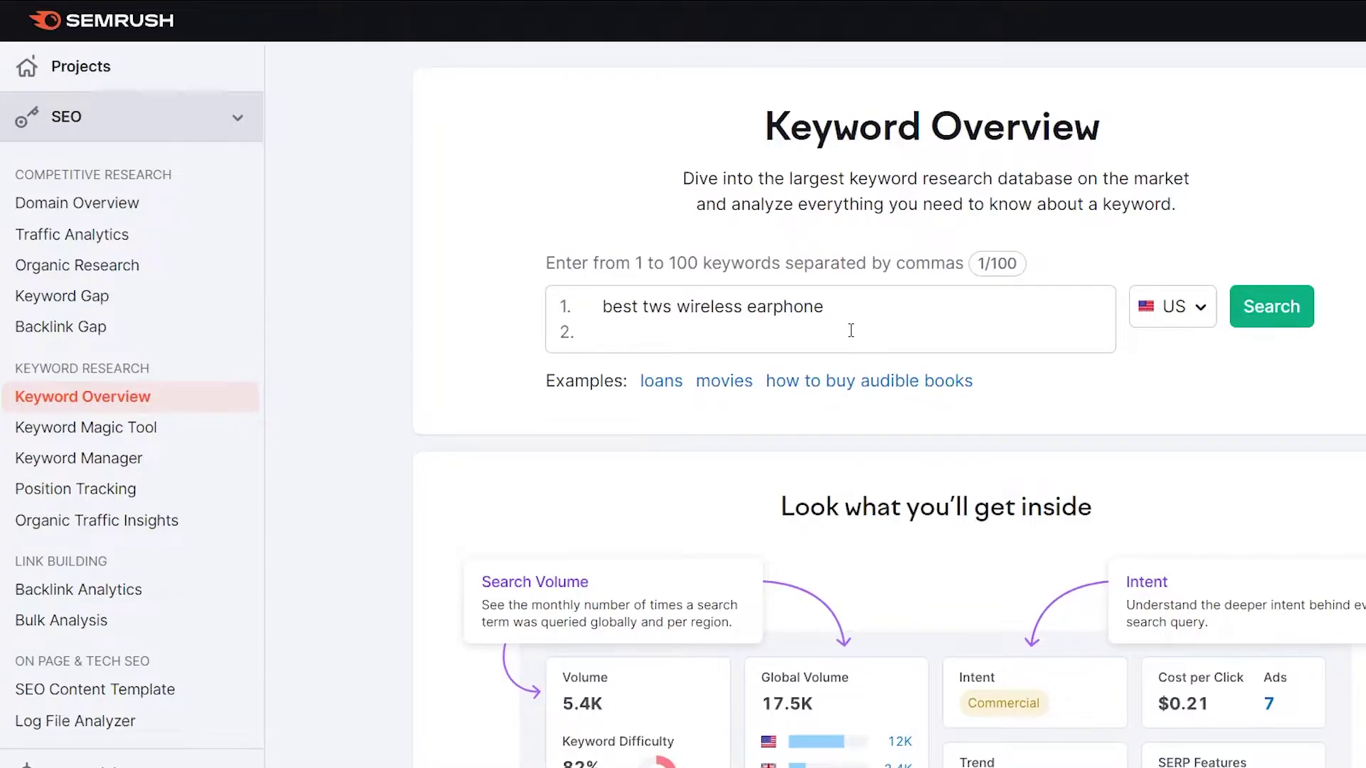
type("best t")
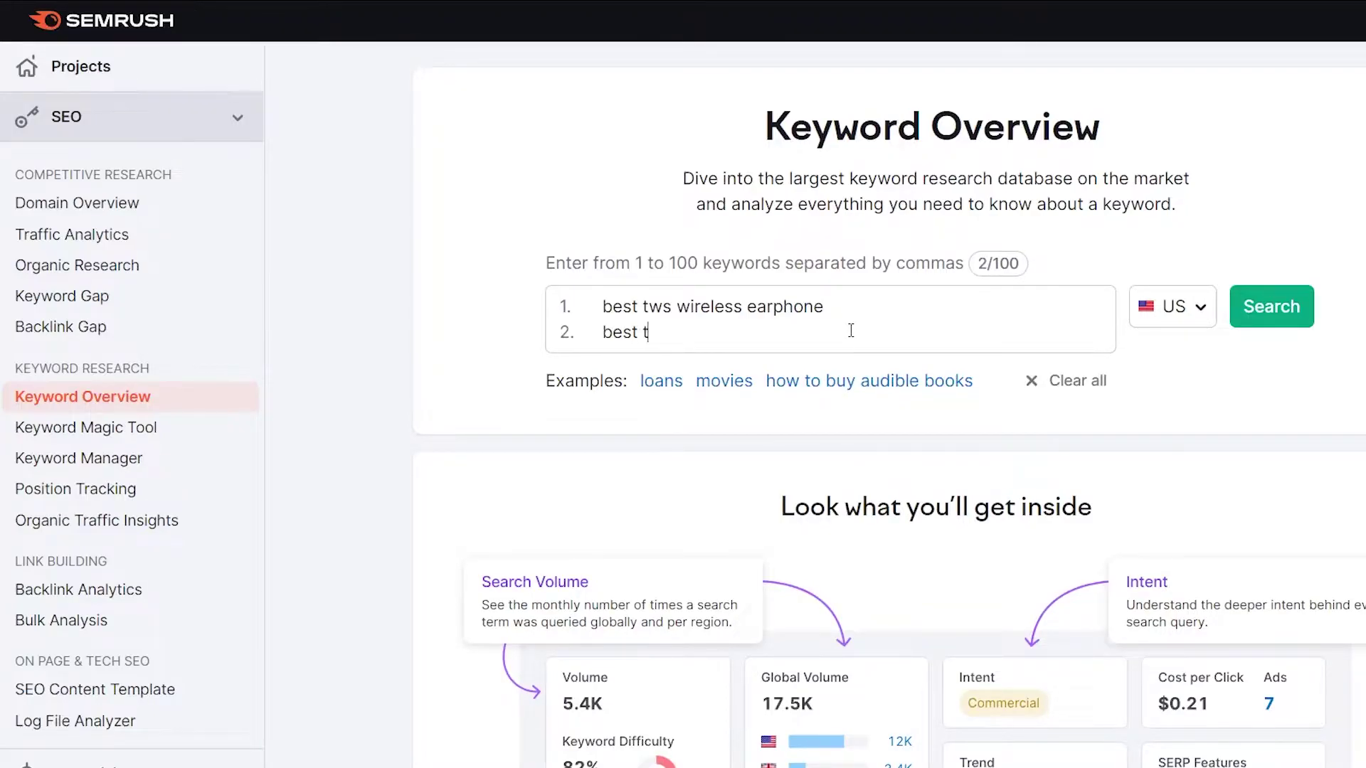
type("ws earbuds")
Step: Choose United States as the target country and run the search for both keywords
left_click(1173, 313)
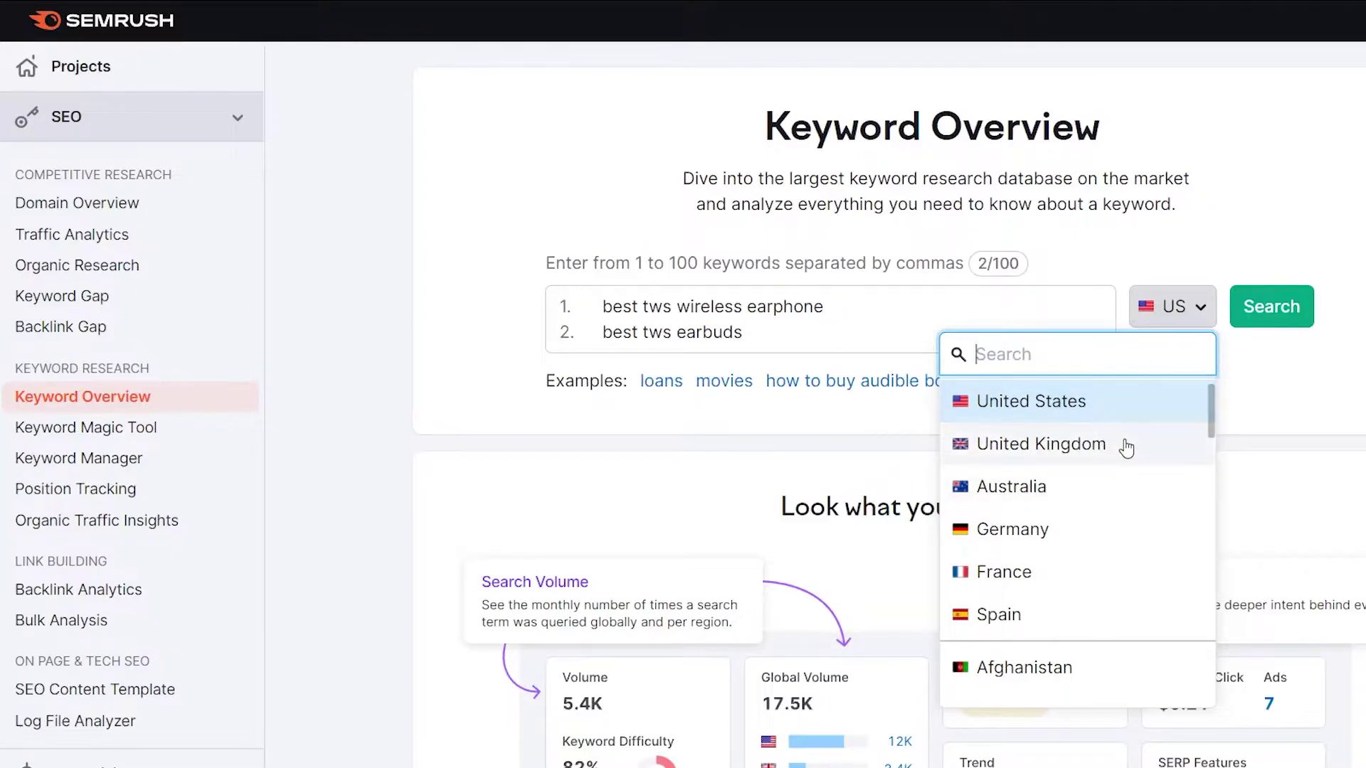
scroll(1123, 448, "down", 1)
scroll(1125, 448, "down", 3)
scroll(1126, 448, "up", 4)
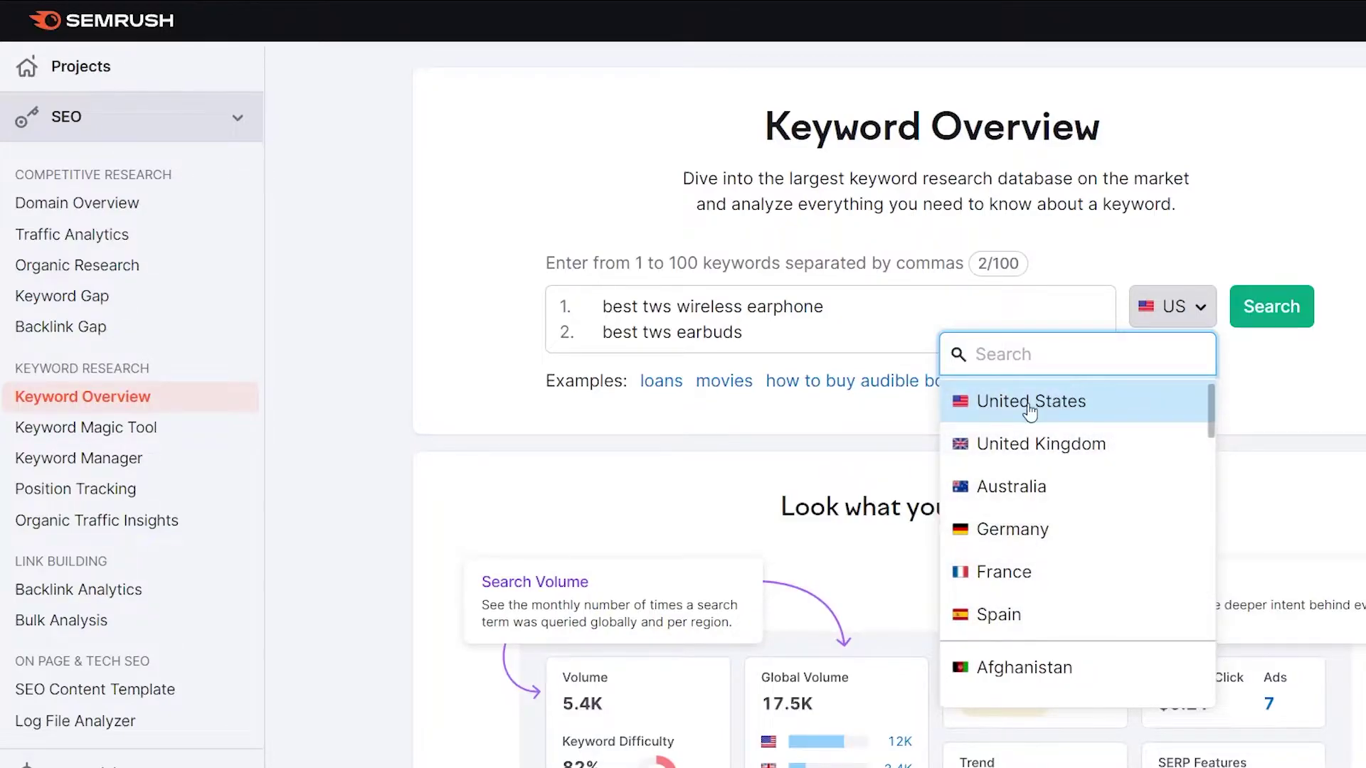
left_click(1025, 405)
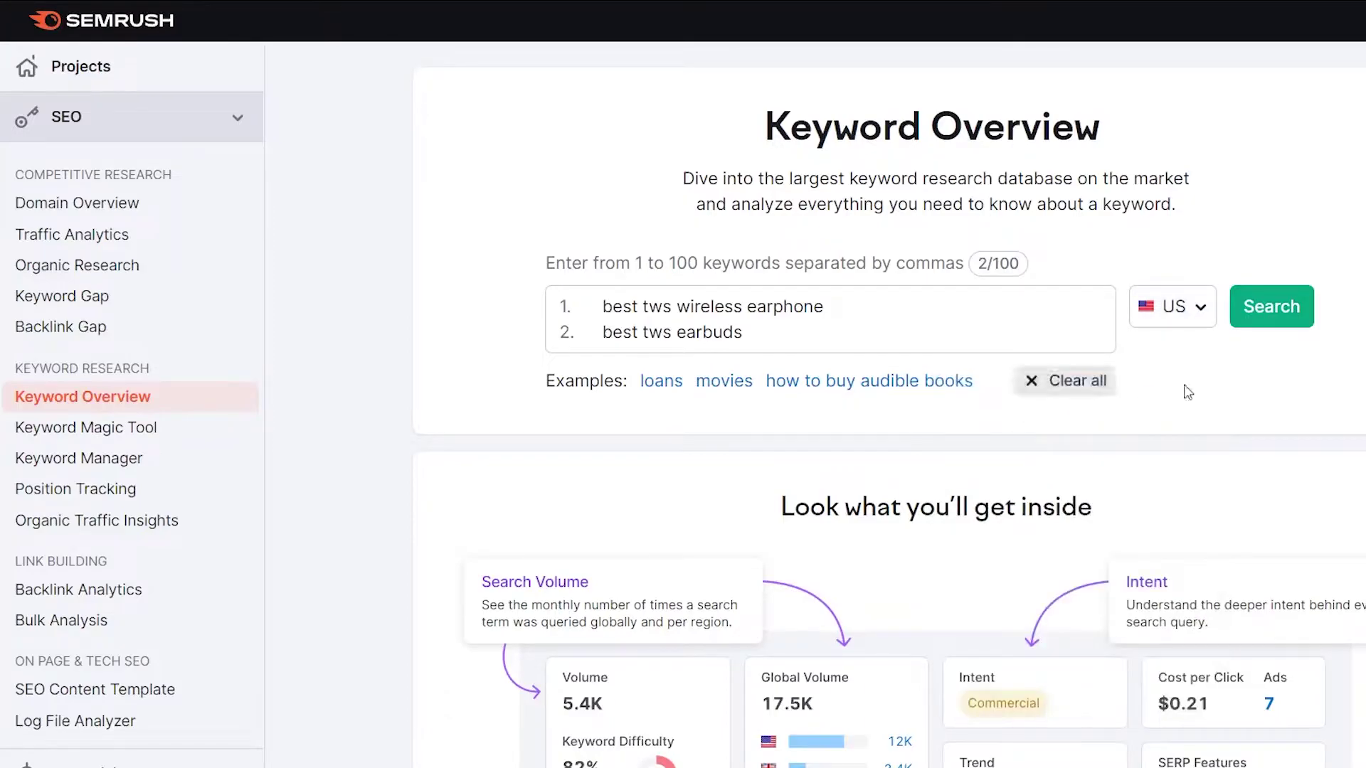
left_click(1260, 306)
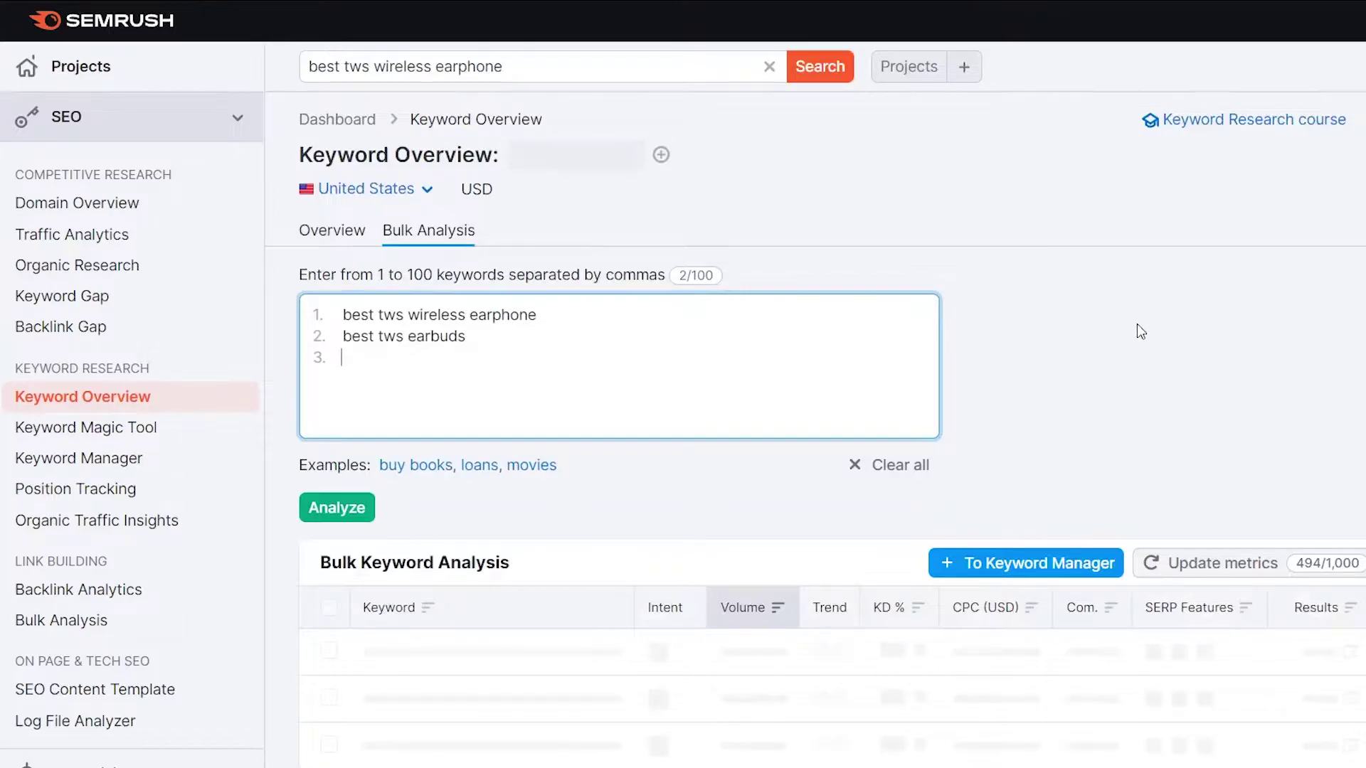
Step: Examine the bulk analysis results, including intent, keyword difficulty and SERP features for best tws earbuds
scroll(1136, 324, "down", 3)
scroll(437, 255, "up", 3)
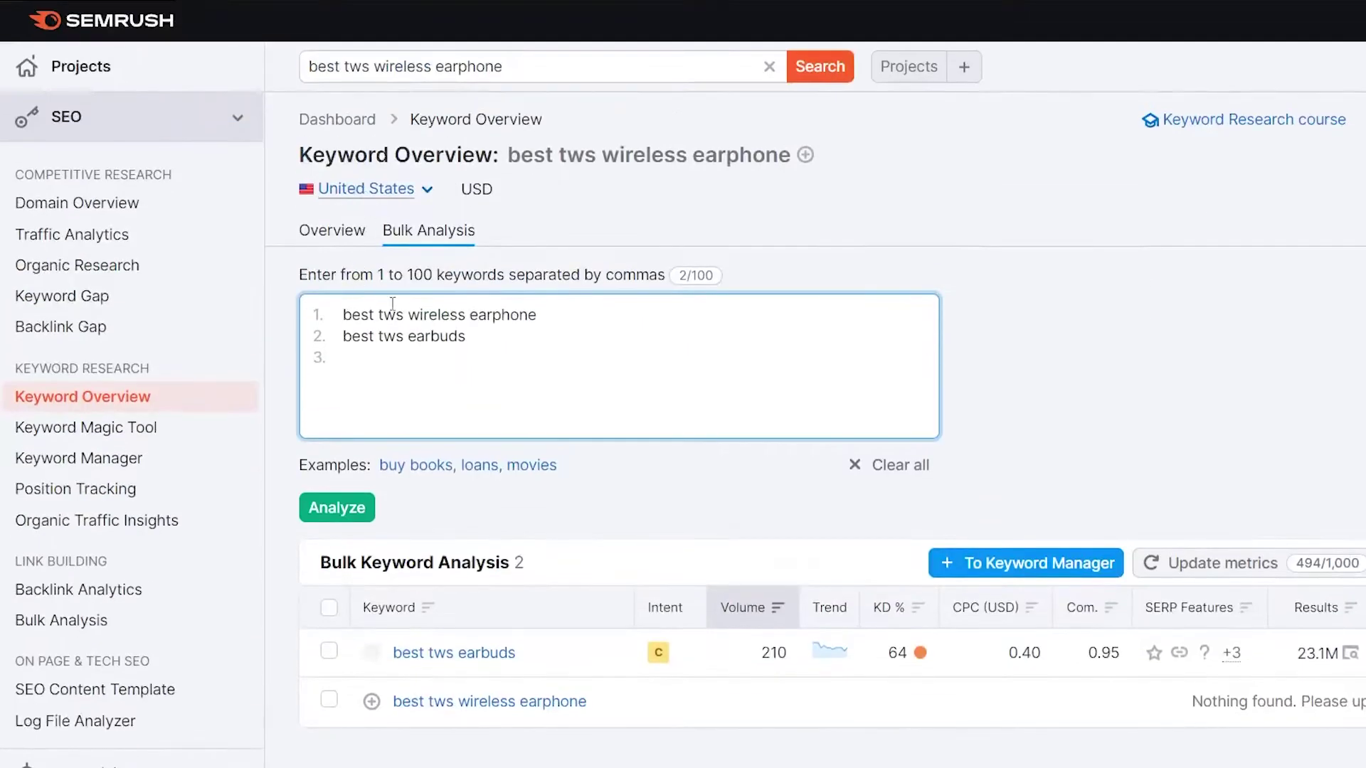
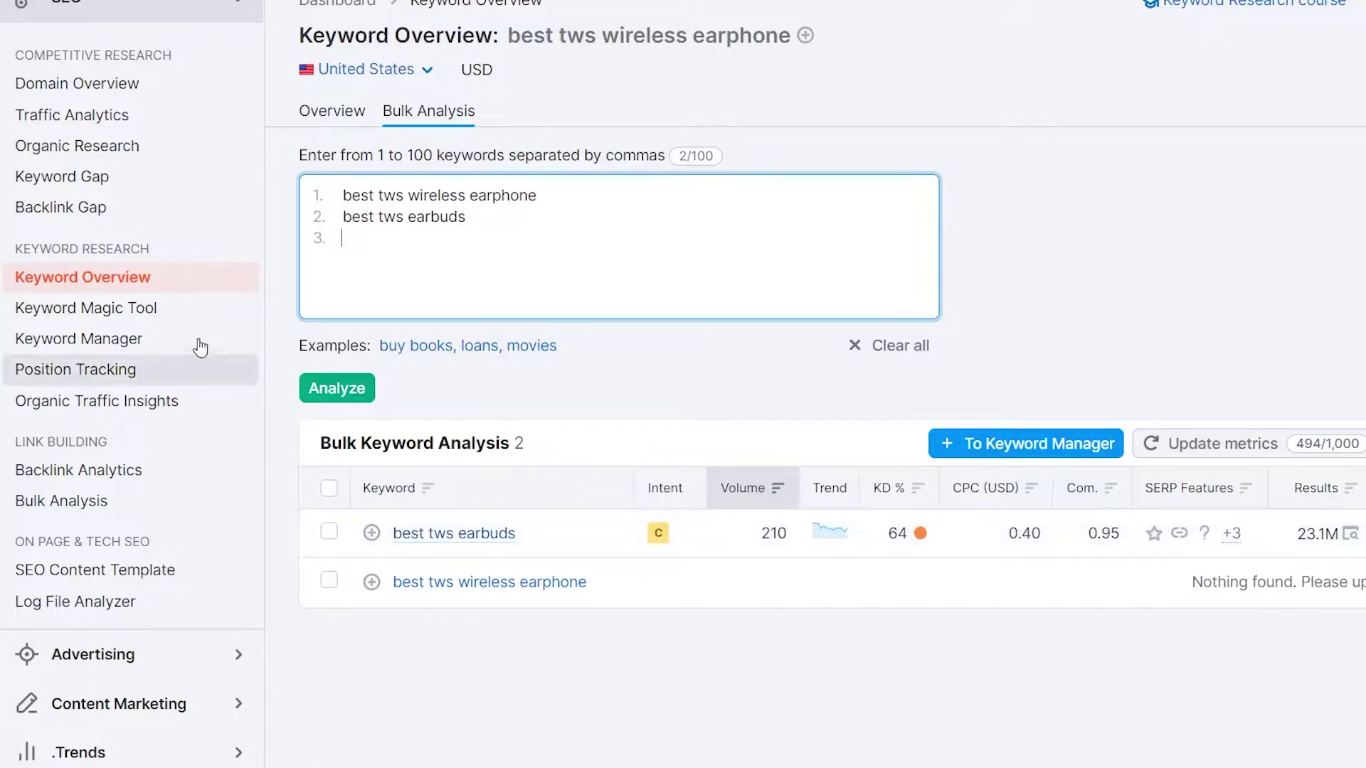
scroll(680, 312, "up", 2)
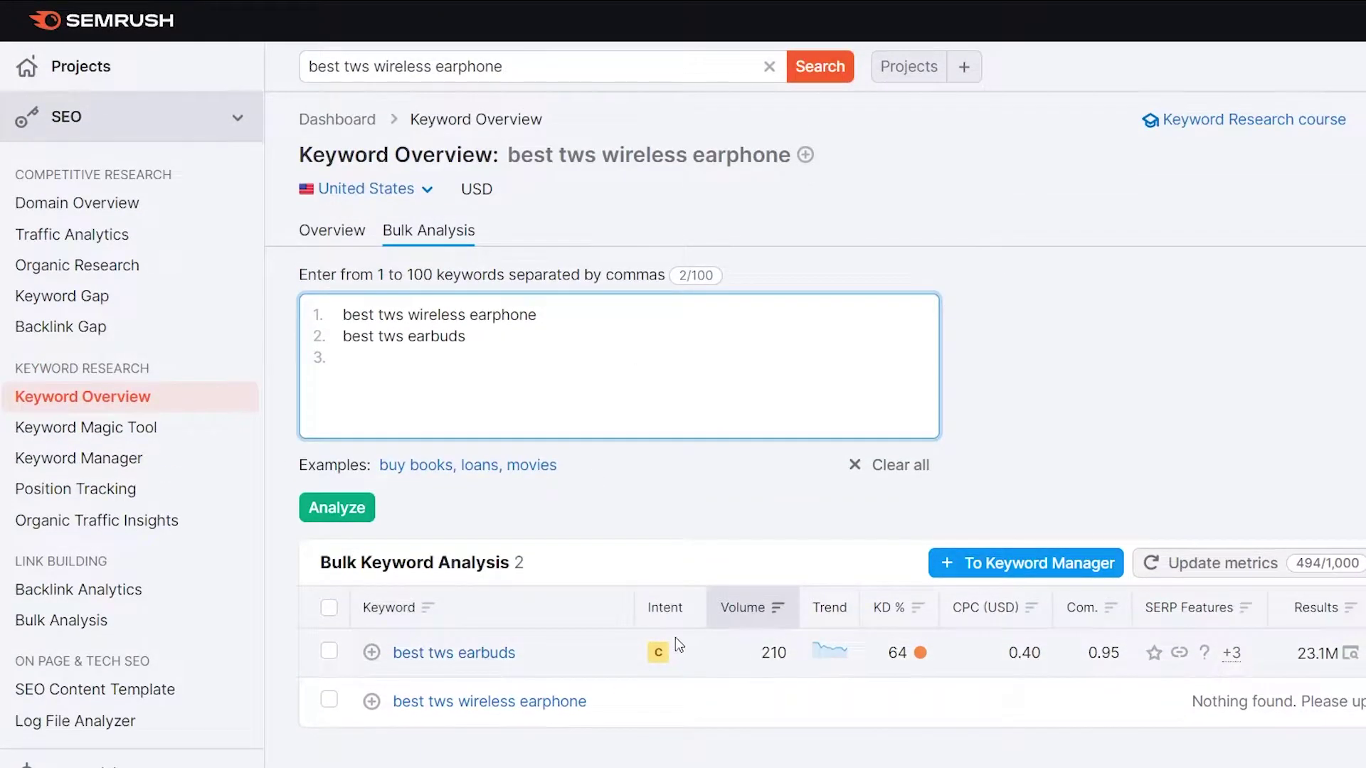
mouse_move(651, 653)
mouse_move(899, 644)
mouse_move(1203, 652)
Step: Open the detailed keyword overview for best tws earbuds and check its search volume and keyword difficulty
left_click(451, 663)
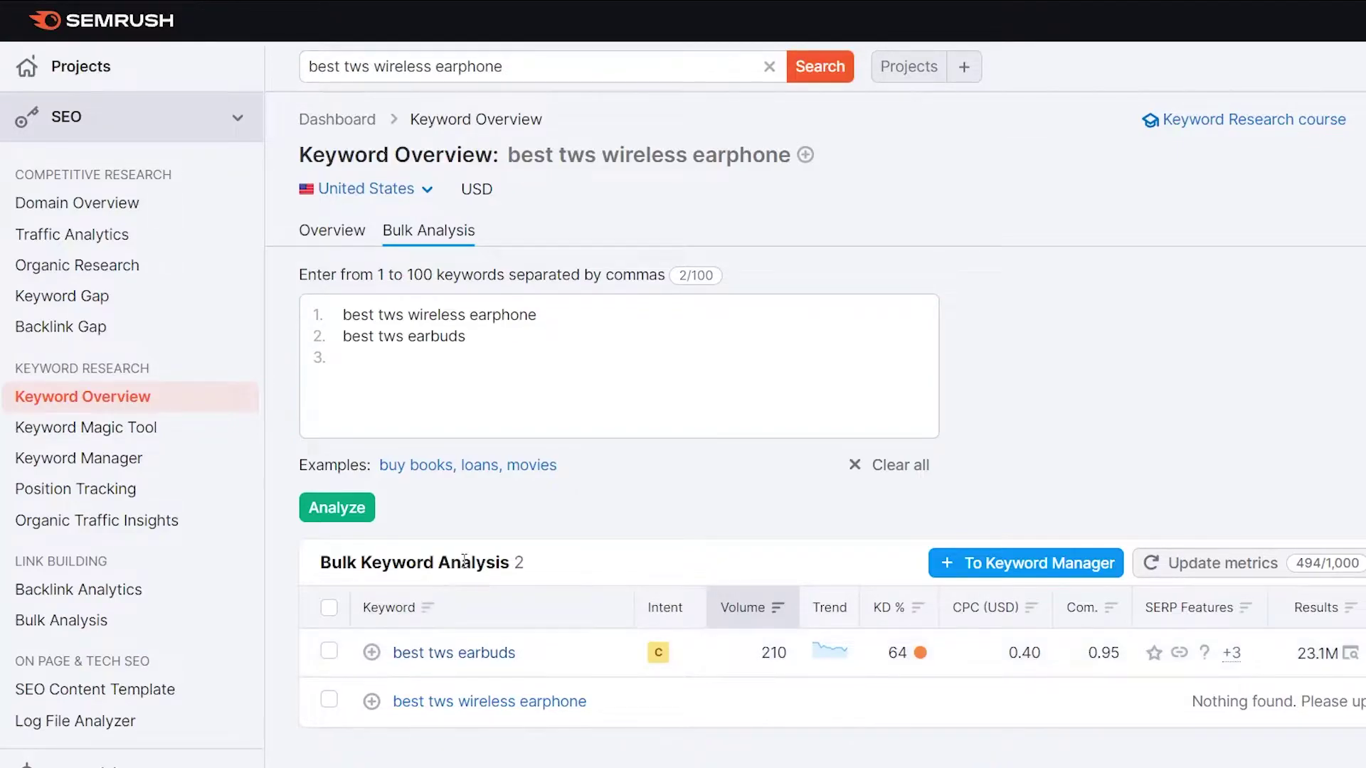
left_click(160, 431)
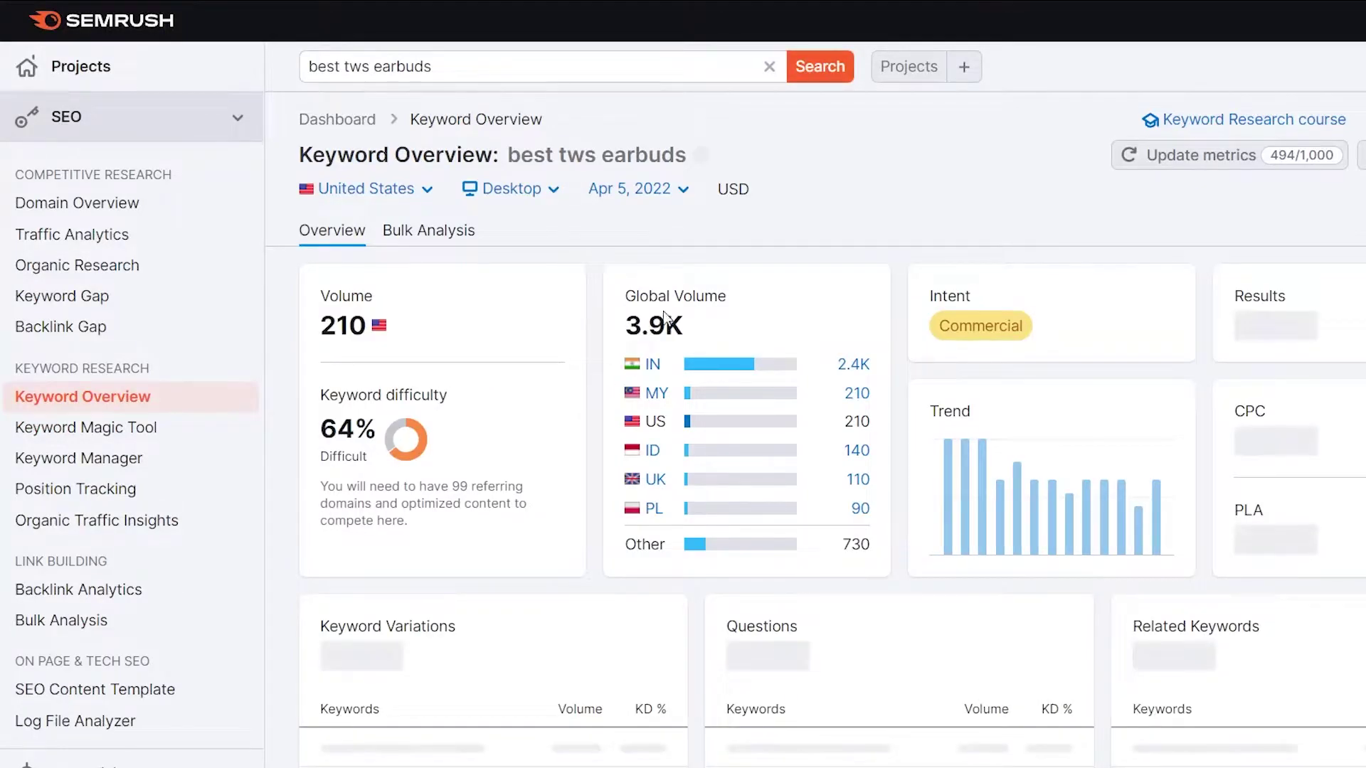
scroll(630, 267, "down", 3)
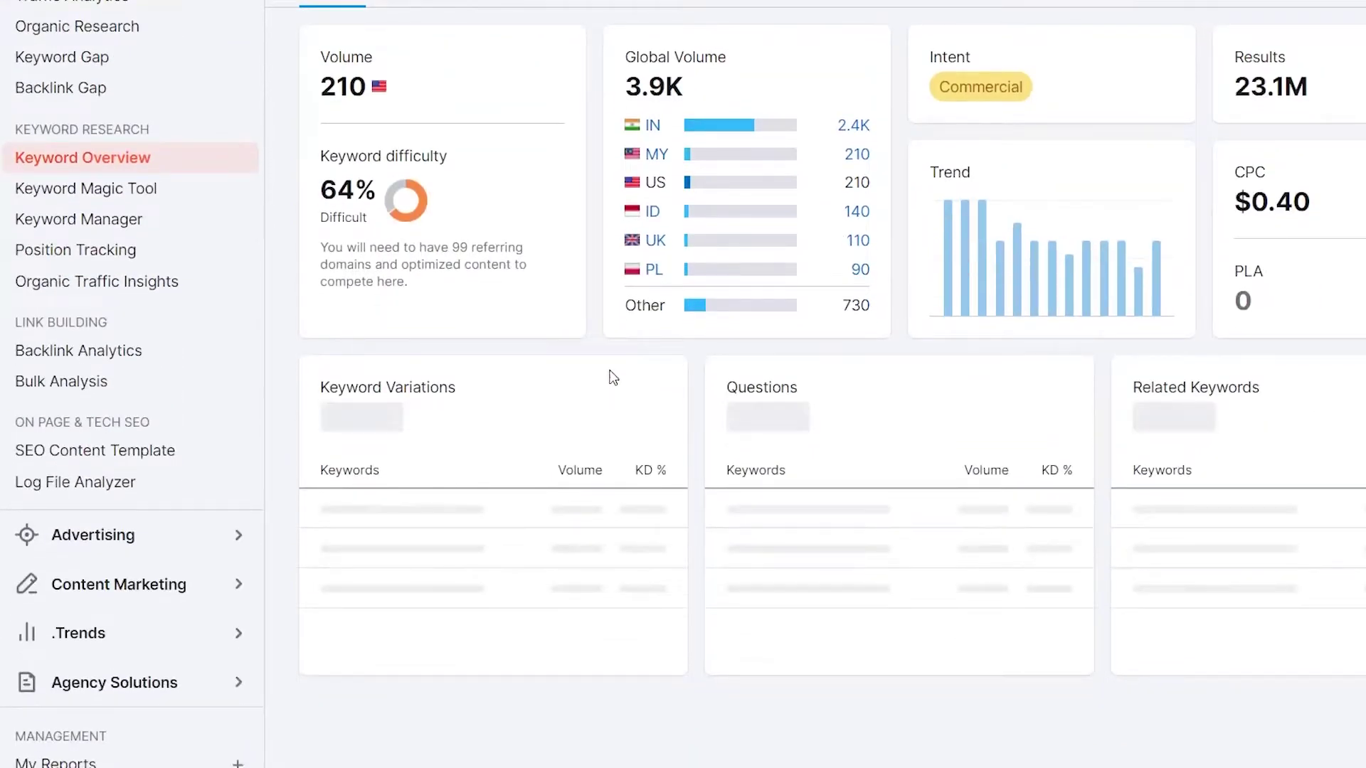
scroll(617, 392, "up", 3)
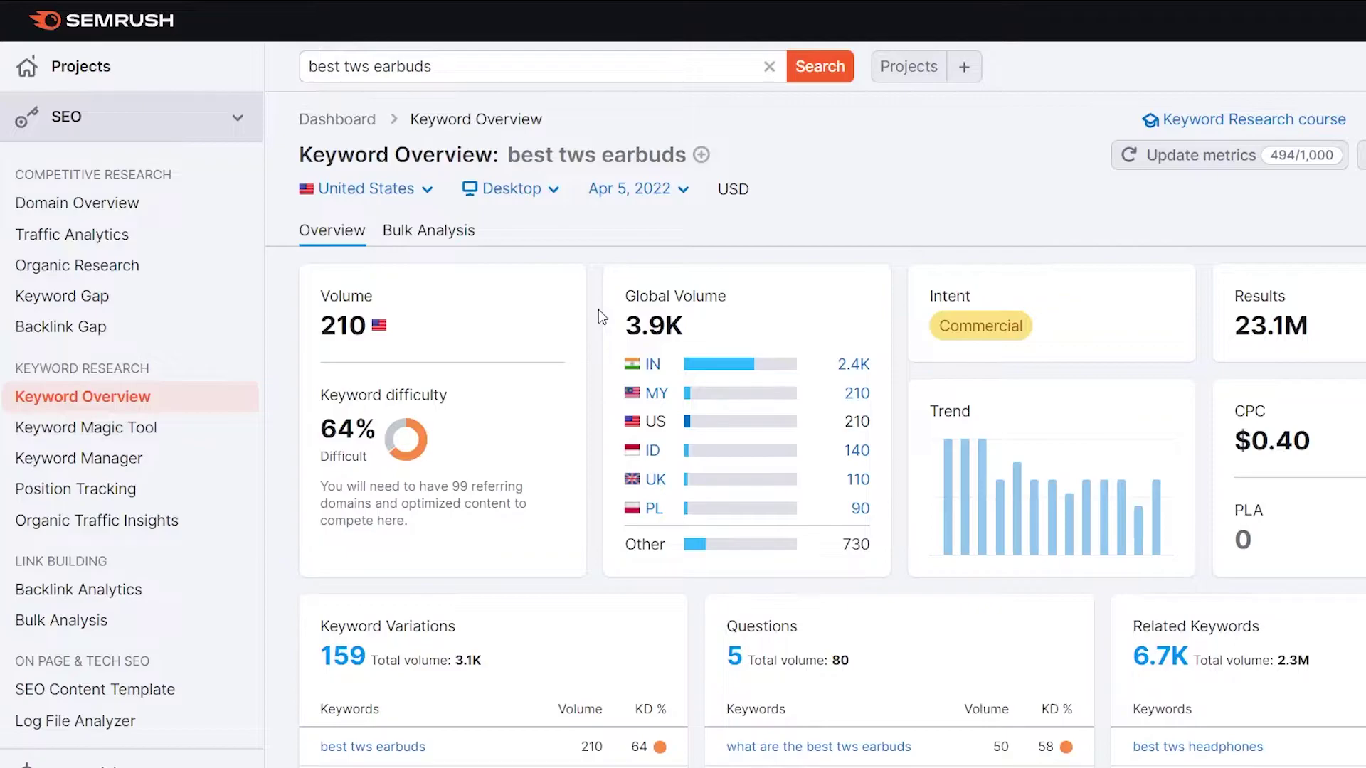
scroll(599, 310, "down", 2)
scroll(599, 309, "up", 2)
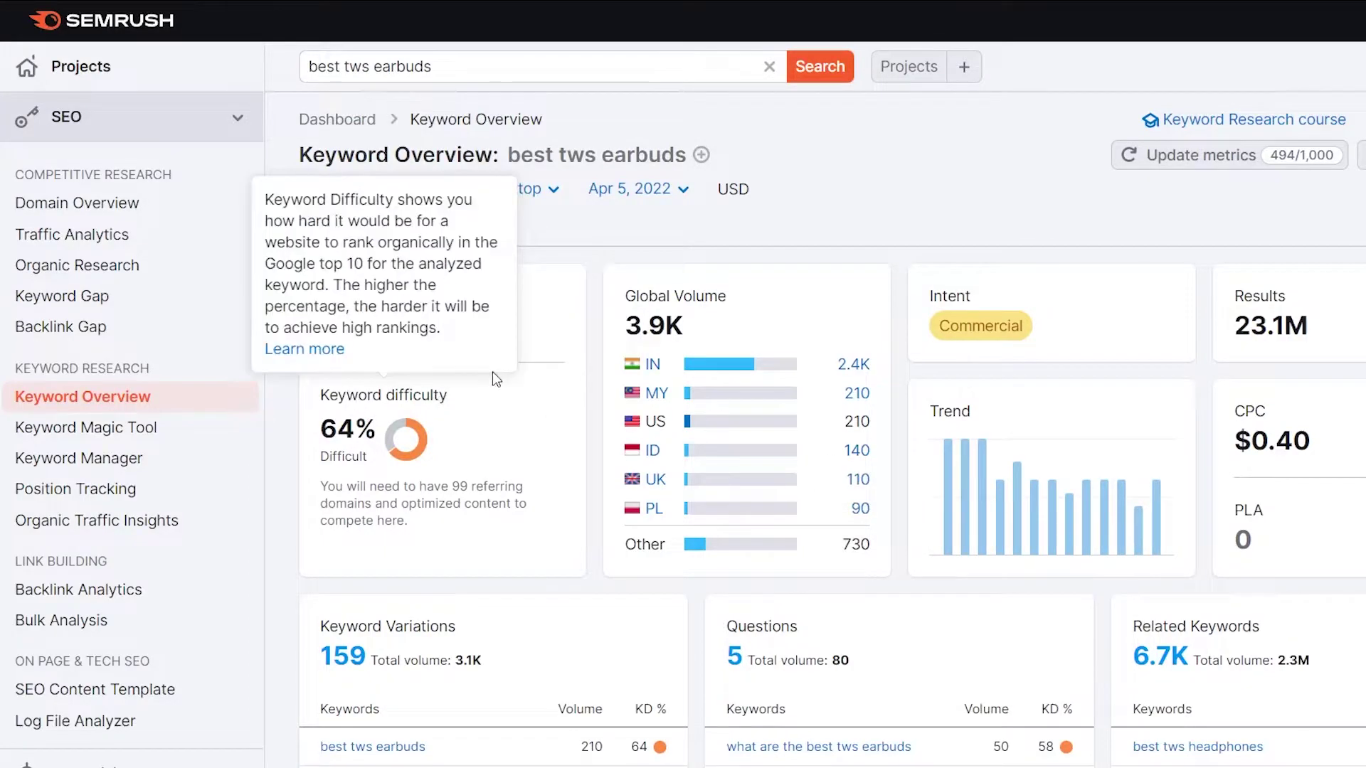
Step: Examine the keyword variations, questions and related keywords for best tws earbuds
scroll(608, 340, "down", 3)
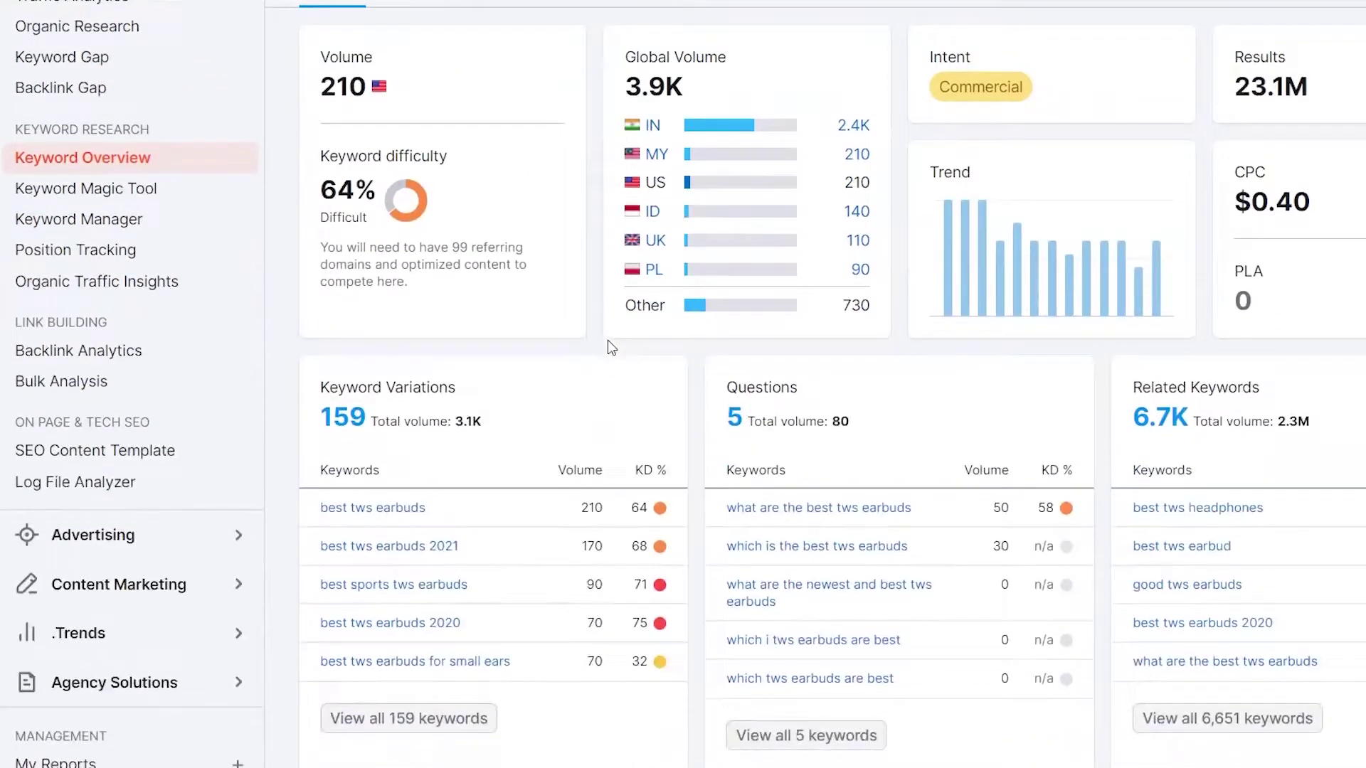
scroll(561, 436, "down", 3)
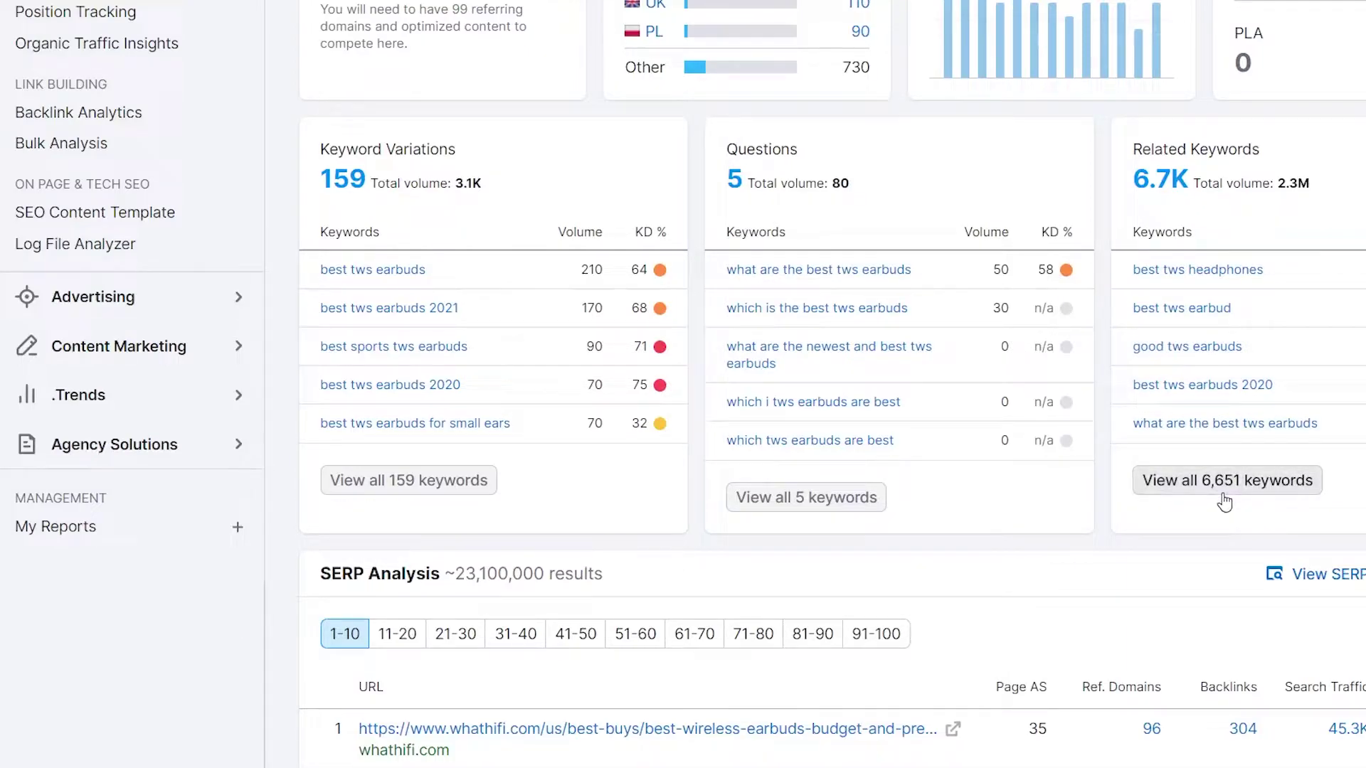
scroll(427, 215, "up", 7)
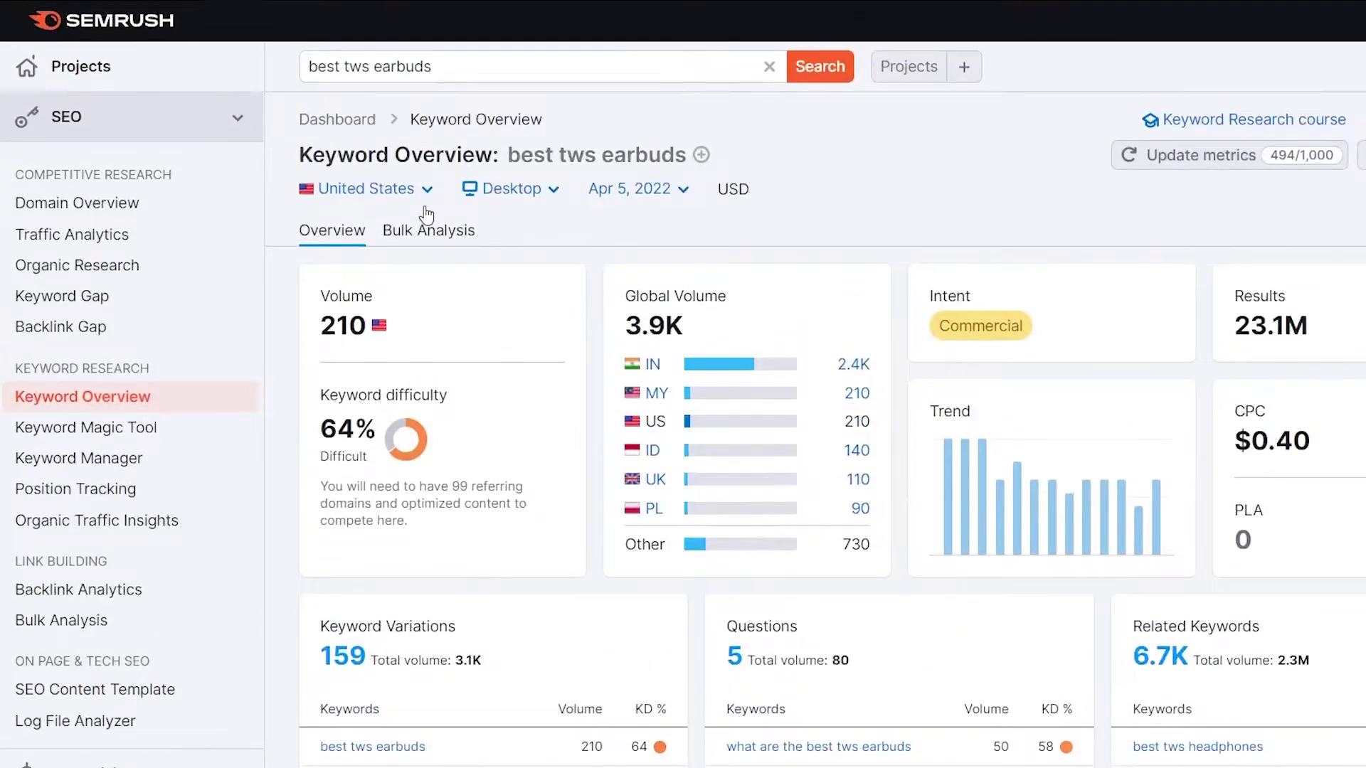
scroll(427, 215, "down", 10)
scroll(1183, 297, "up", 3)
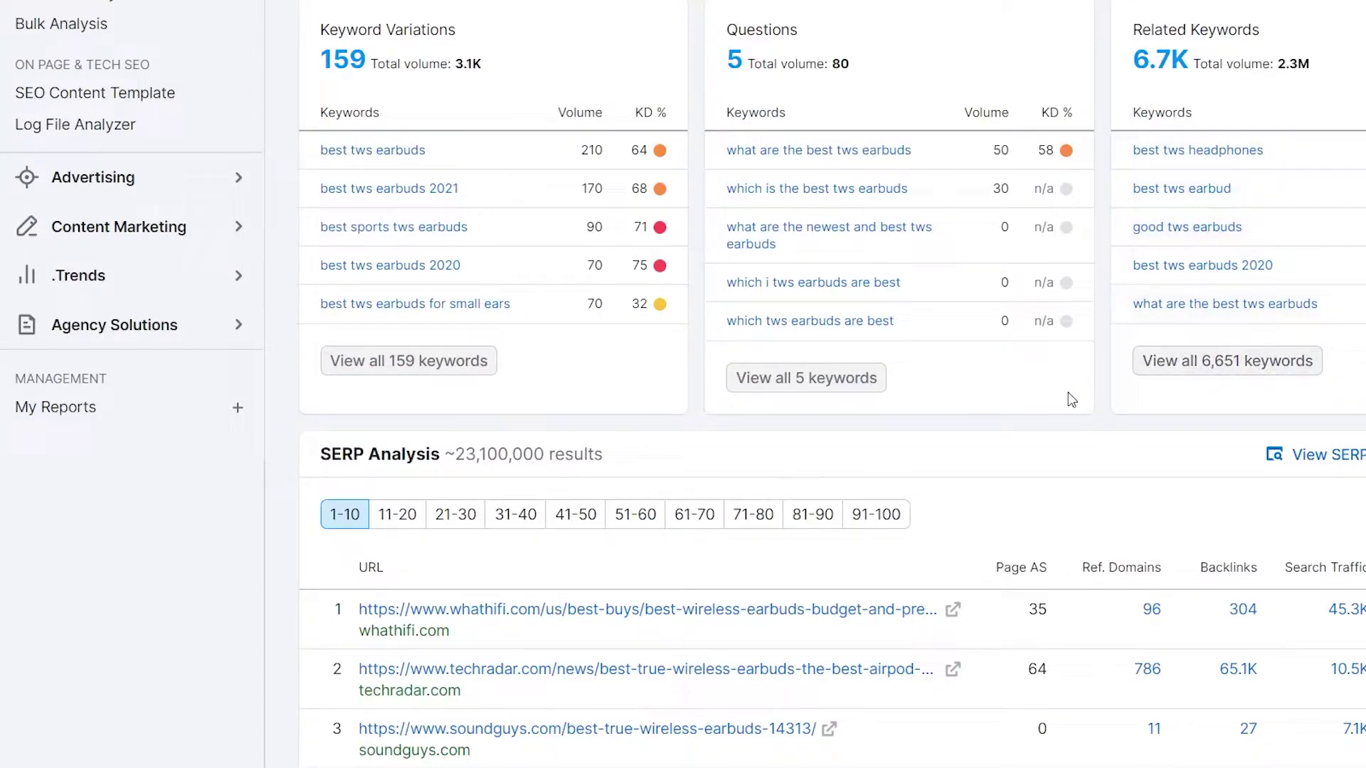
scroll(1123, 385, "up", 6)
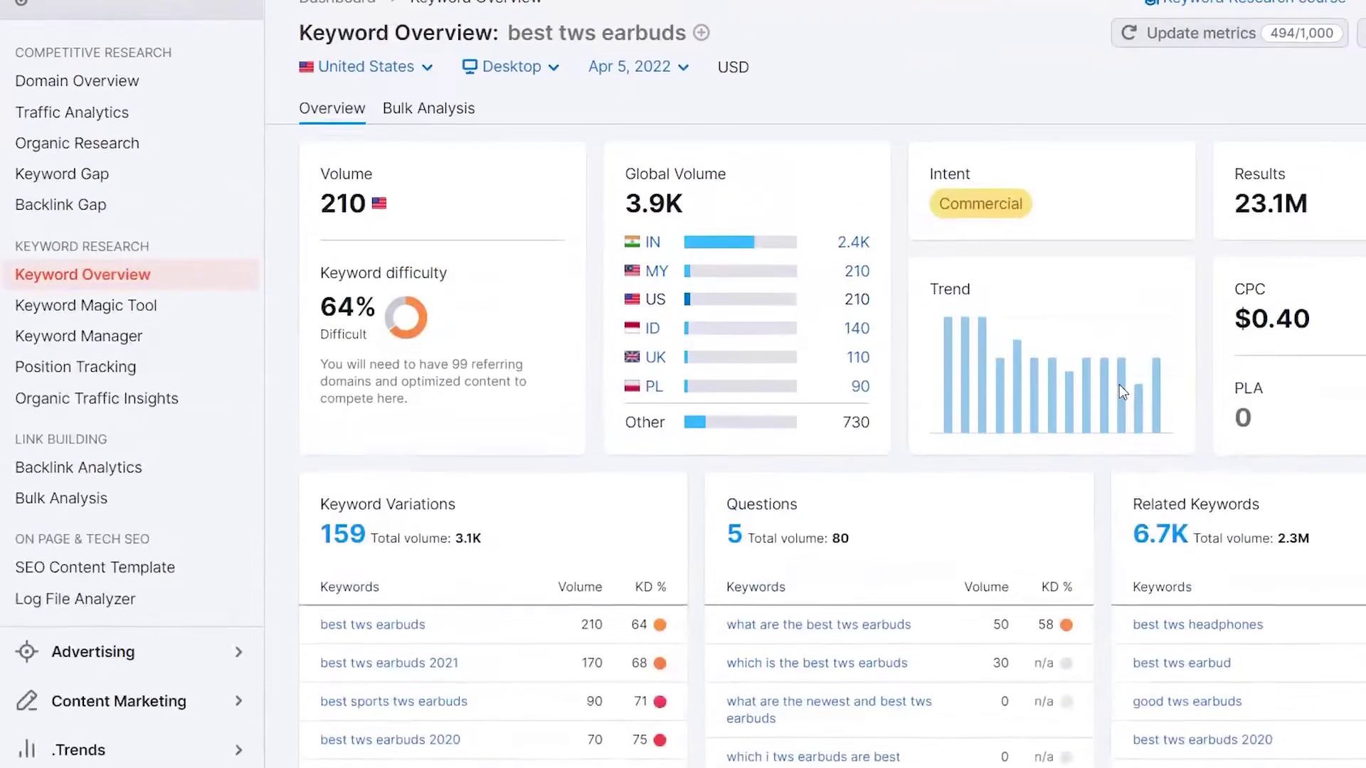
Step: Review the SERP Analysis of top-ranking pages, comparing page authority, referring domains, backlinks and search traffic
scroll(1118, 382, "down", 10)
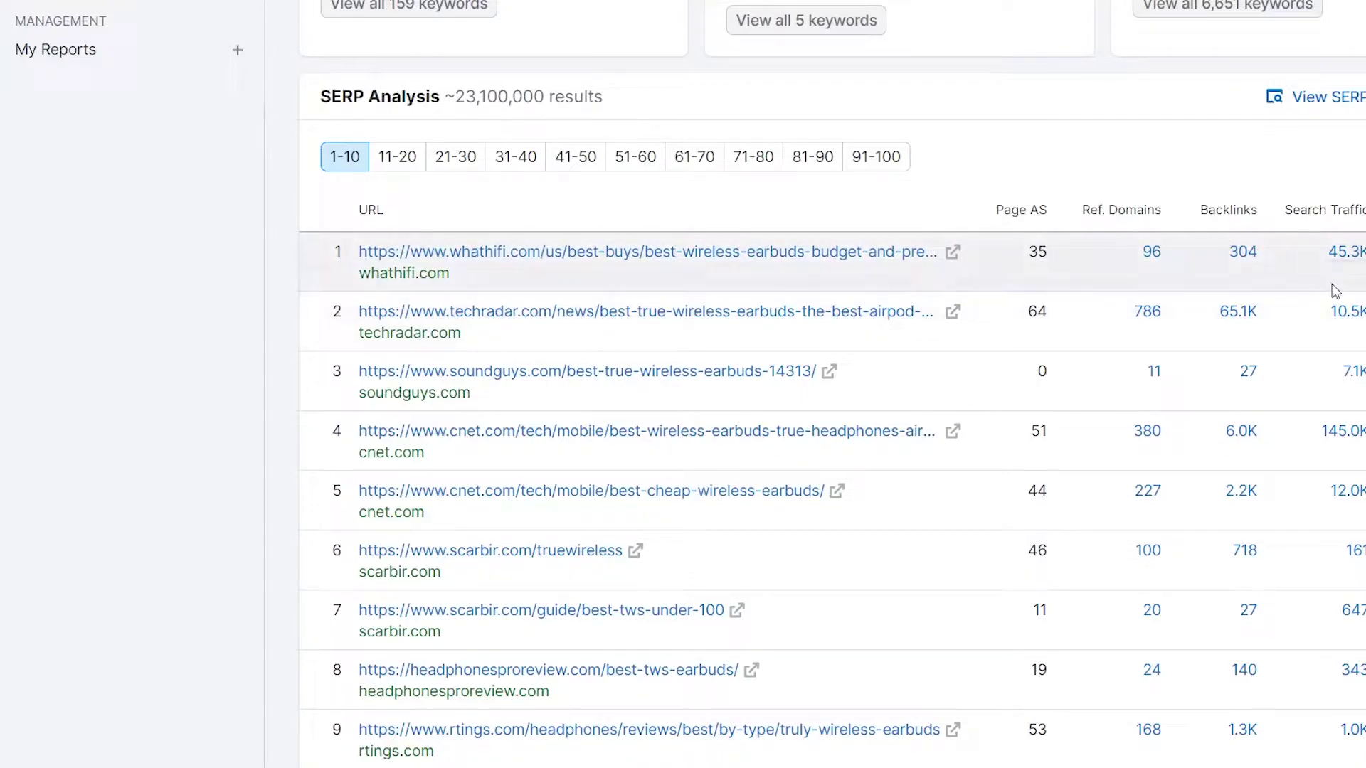
scroll(747, 408, "down", 6)
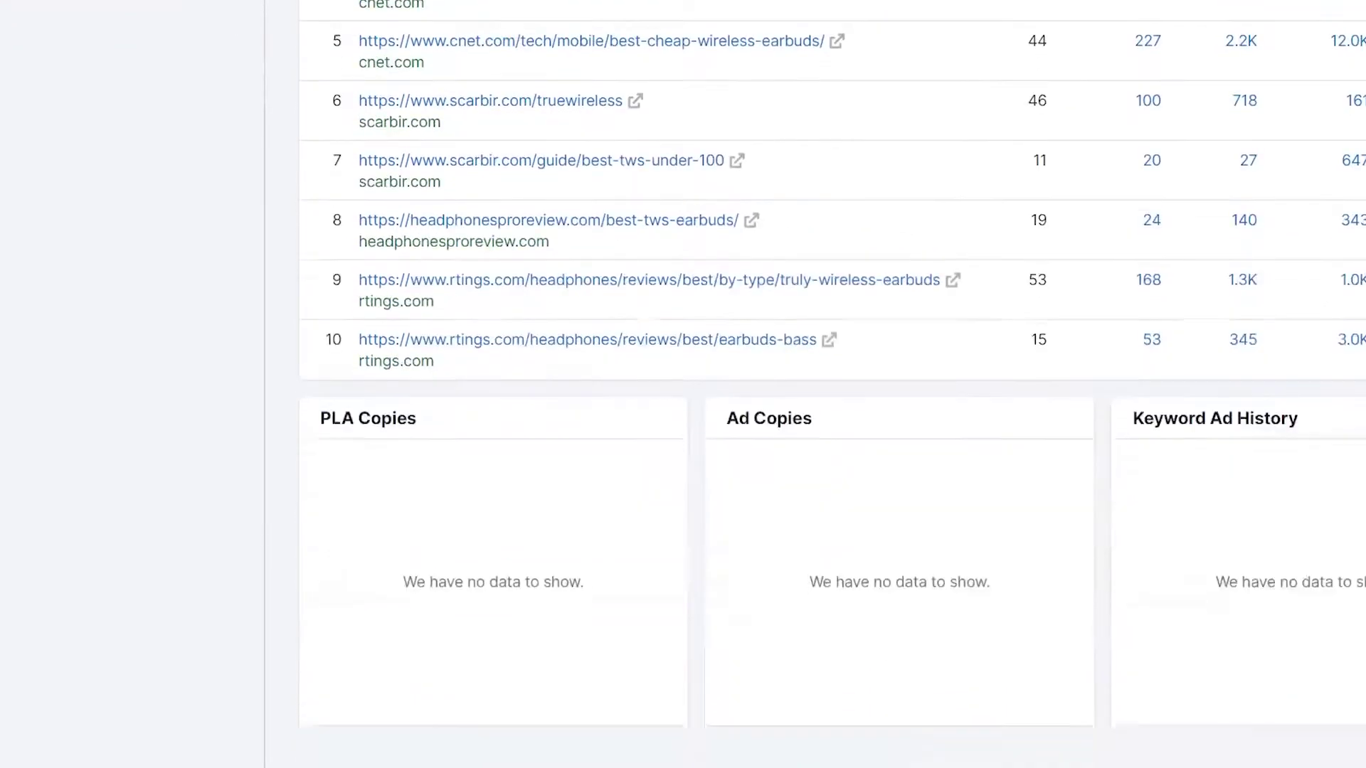
scroll(667, 490, "up", 15)
scroll(667, 489, "up", 3)
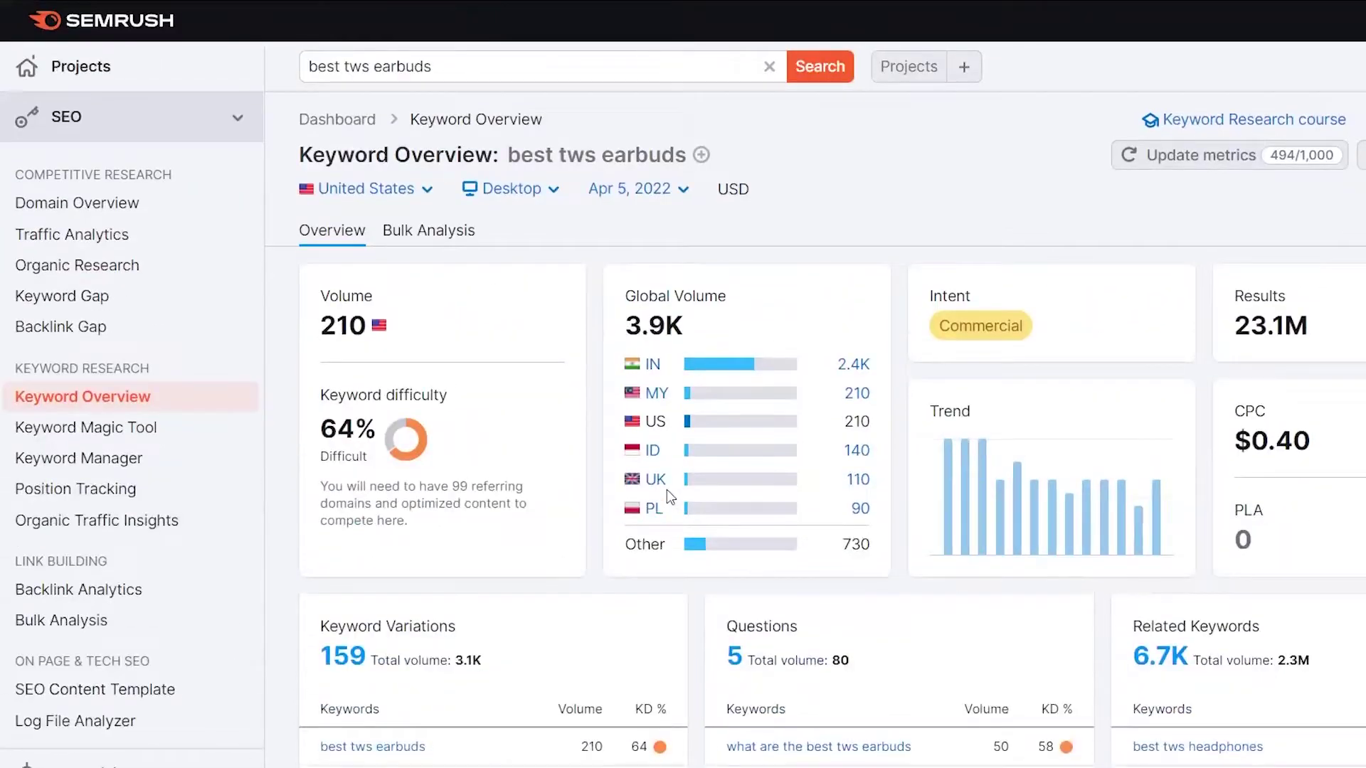
scroll(792, 435, "down", 7)
scroll(792, 435, "down", 6)
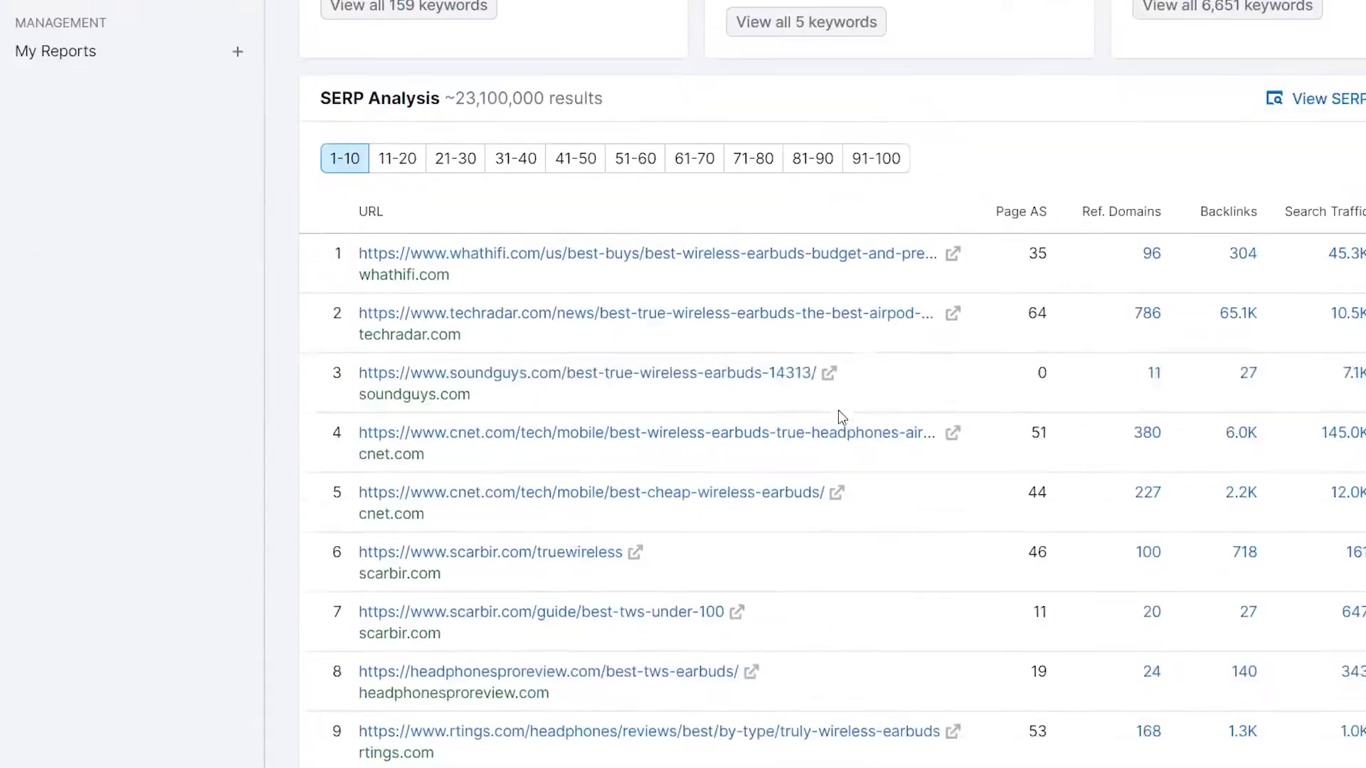
scroll(838, 409, "up", 6)
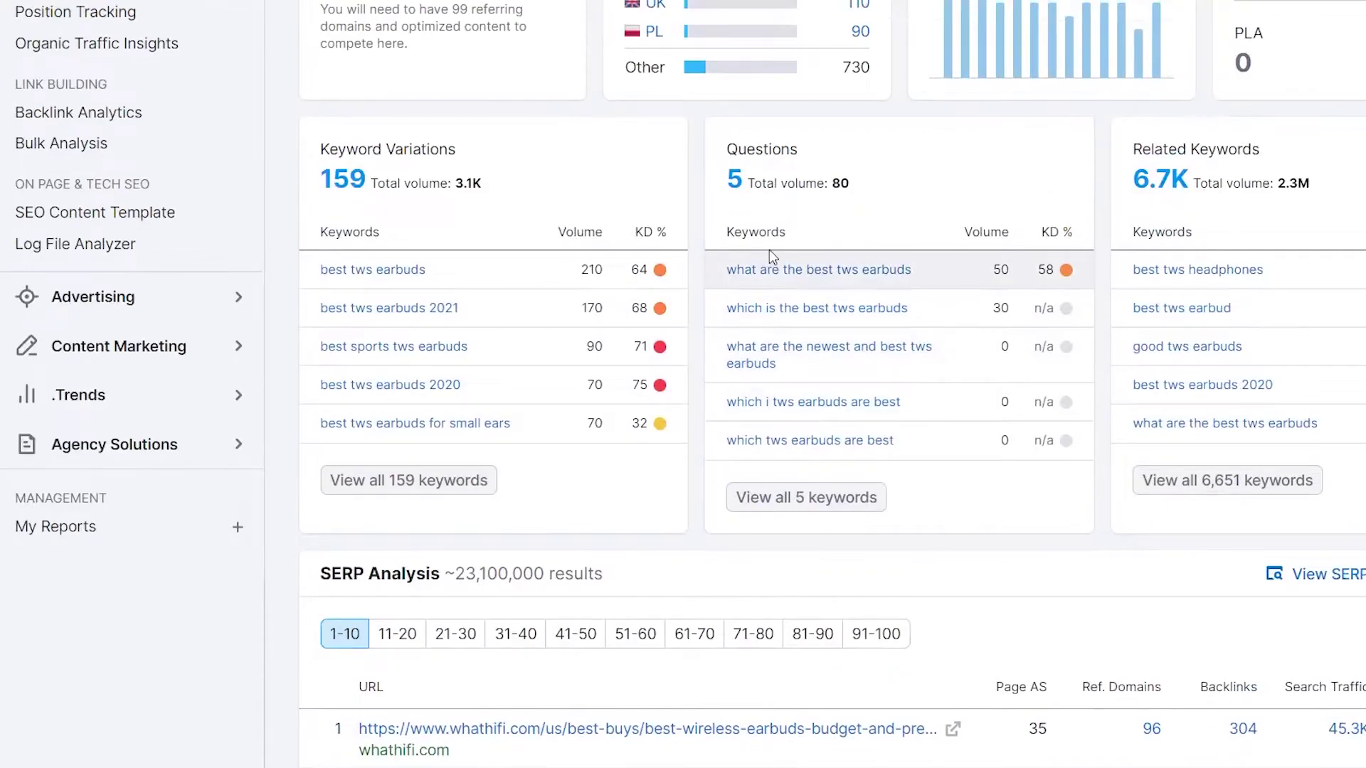
Step: Open the keyword variations for best tws earbuds in Keyword Magic Tool and examine the list of matching keywords
scroll(766, 251, "up", 6)
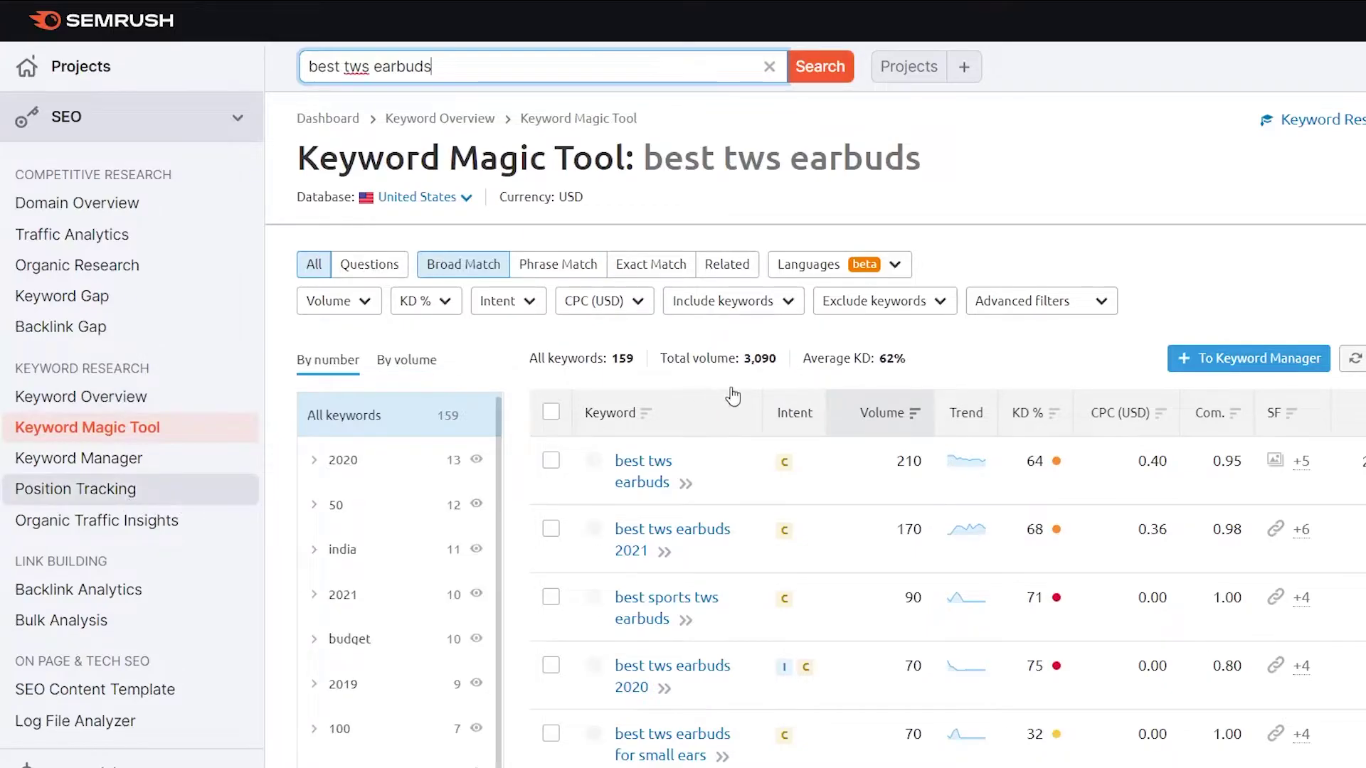
scroll(704, 384, "down", 3)
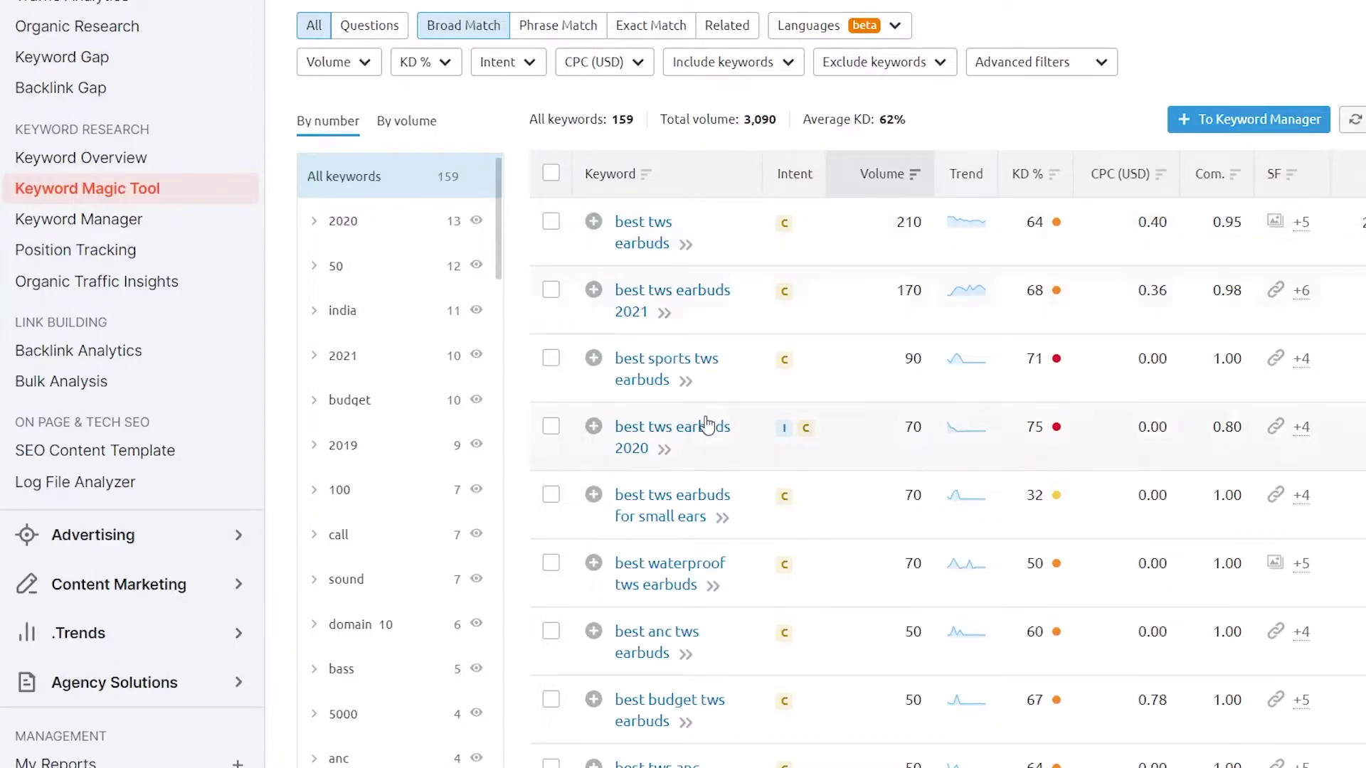
scroll(707, 425, "up", 3)
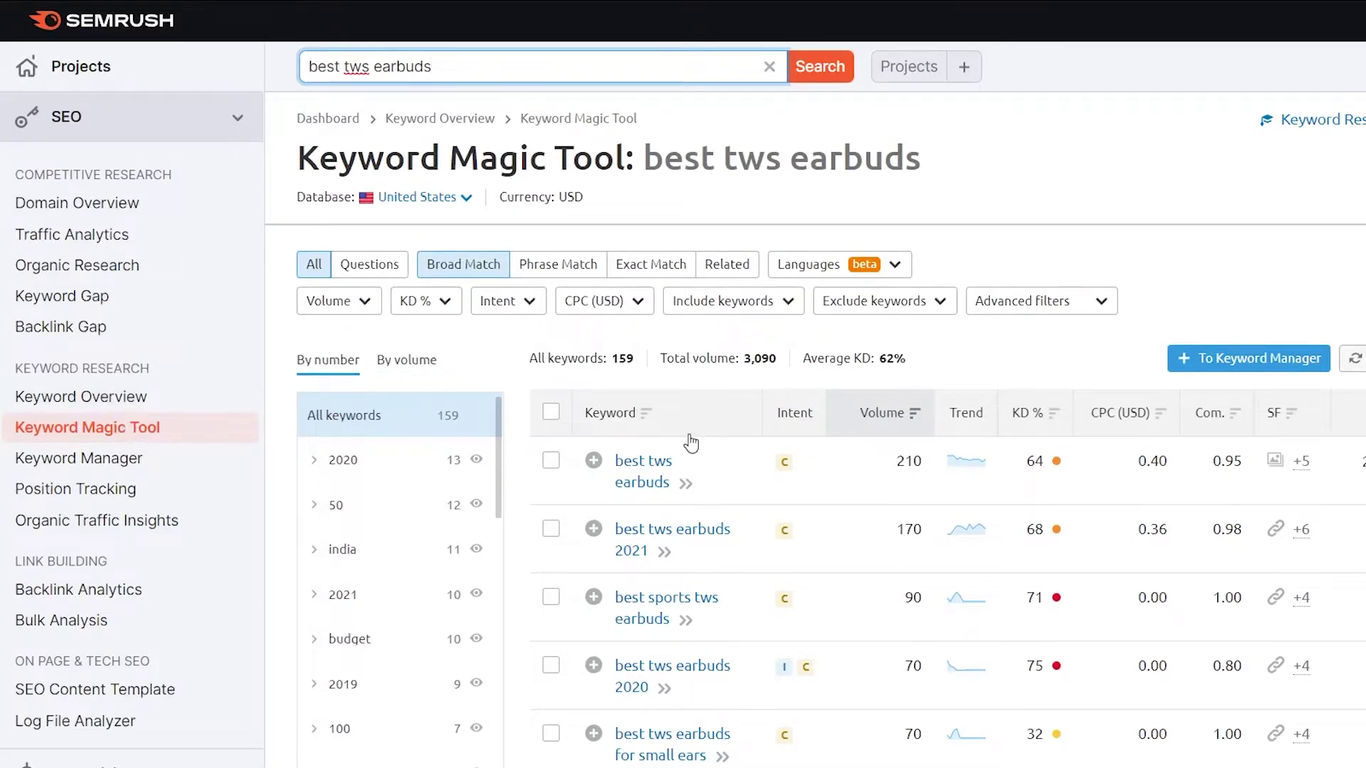
scroll(688, 452, "down", 4)
scroll(690, 441, "up", 4)
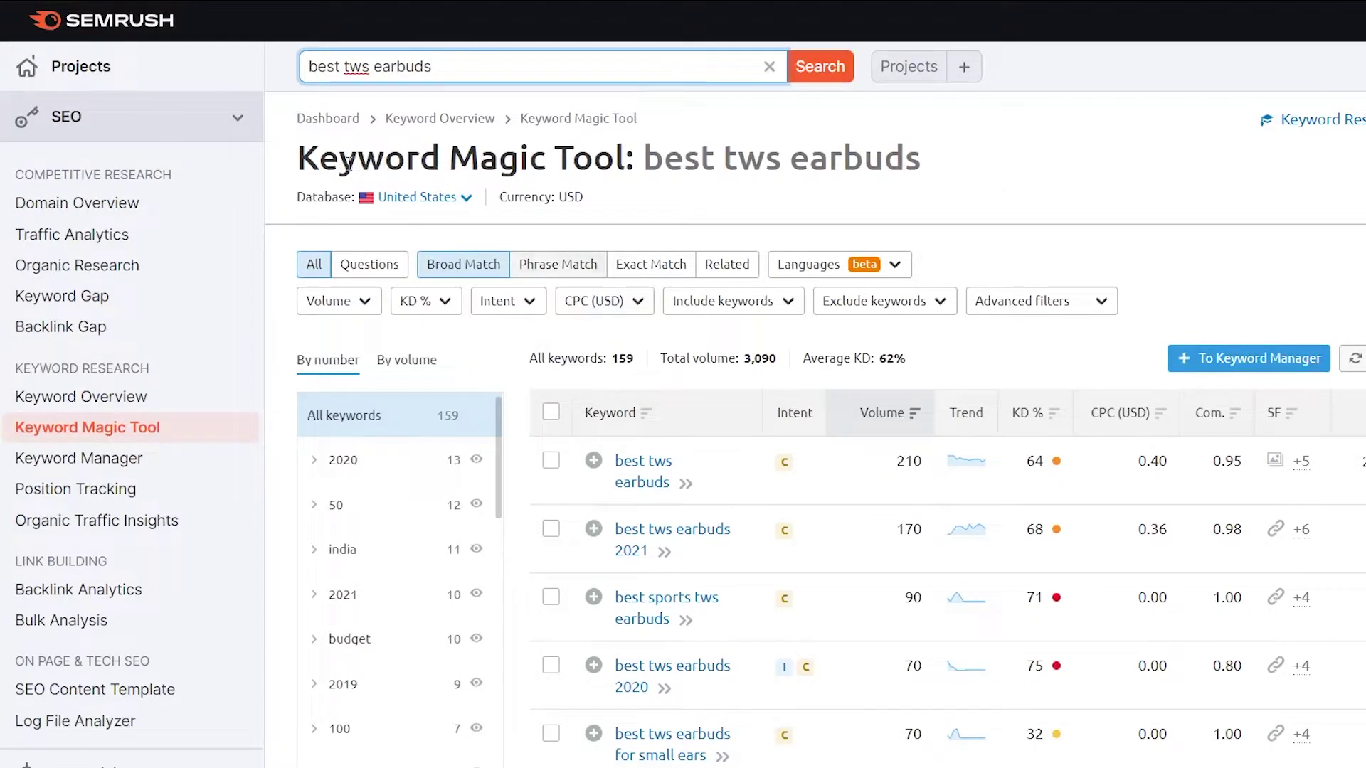
scroll(853, 334, "down", 2)
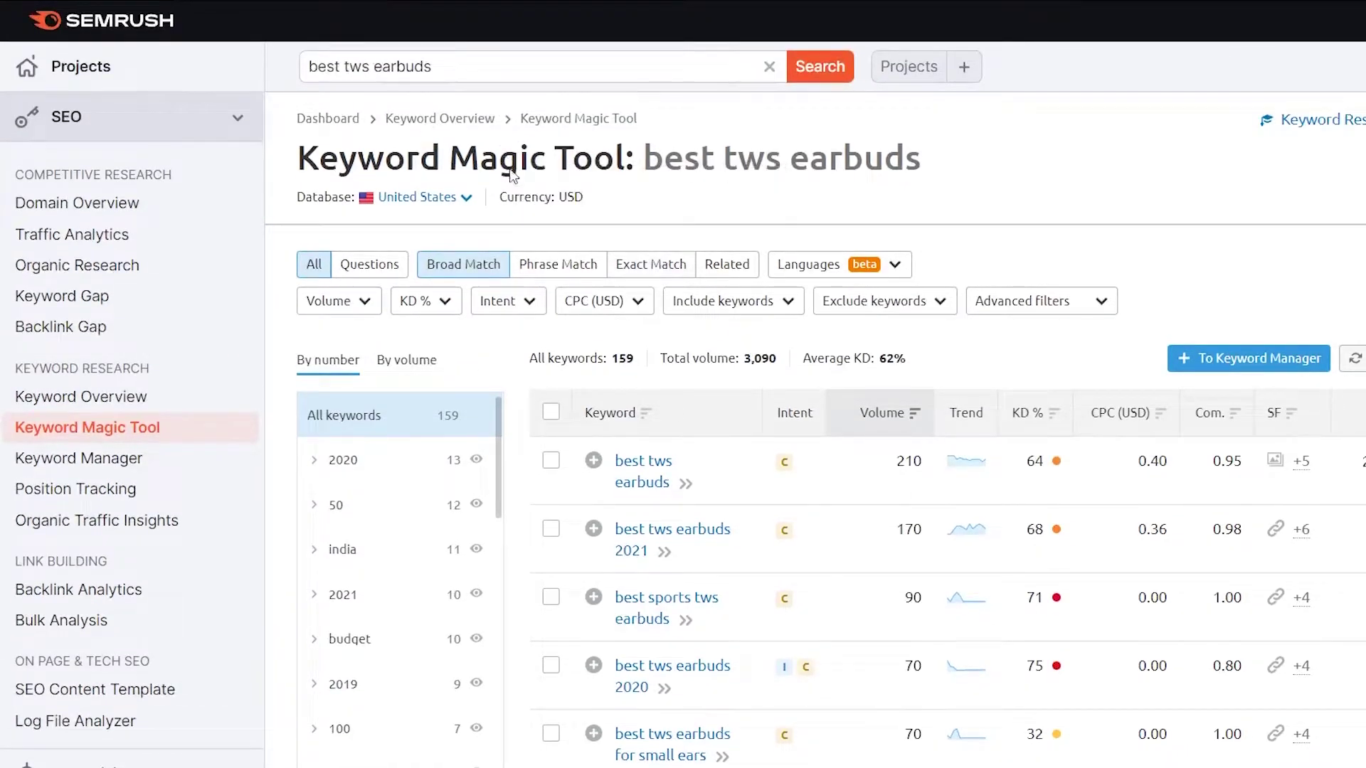
Step: Examine the broad-match variations of the seed keyword, including their total search volume and average keyword difficulty
left_click(380, 64)
left_click_drag(330, 64, 369, 66)
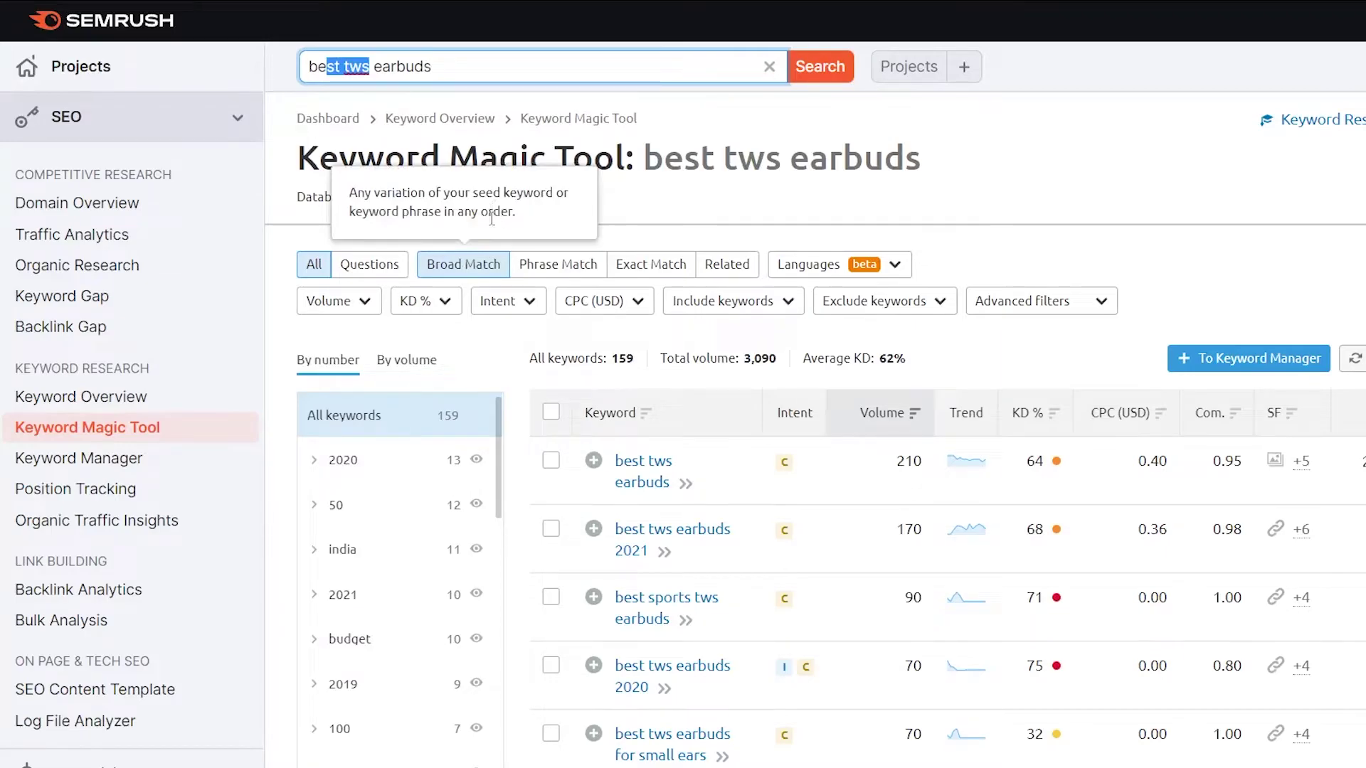
scroll(838, 416, "down", 5)
scroll(899, 565, "up", 5)
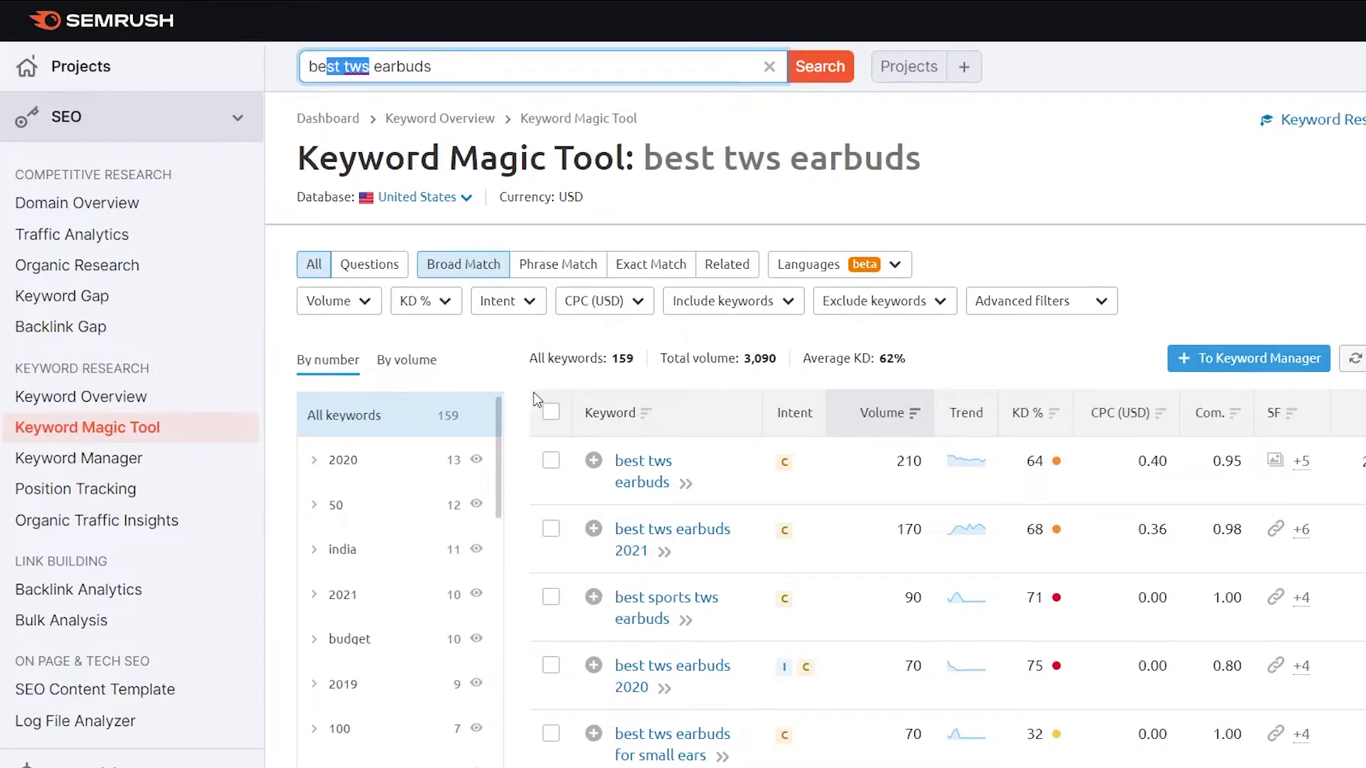
scroll(534, 396, "down", 5)
scroll(533, 396, "up", 5)
left_click_drag(777, 364, 770, 365)
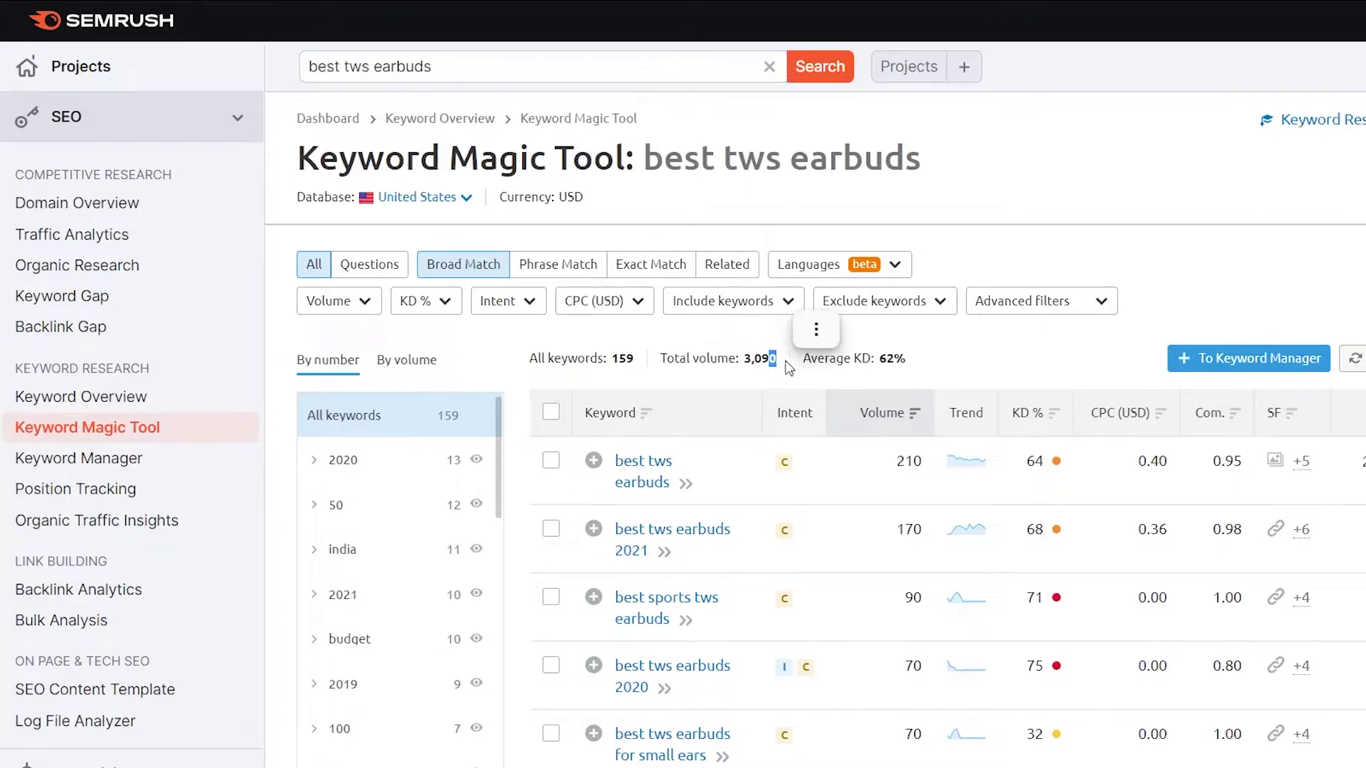
left_click(866, 381)
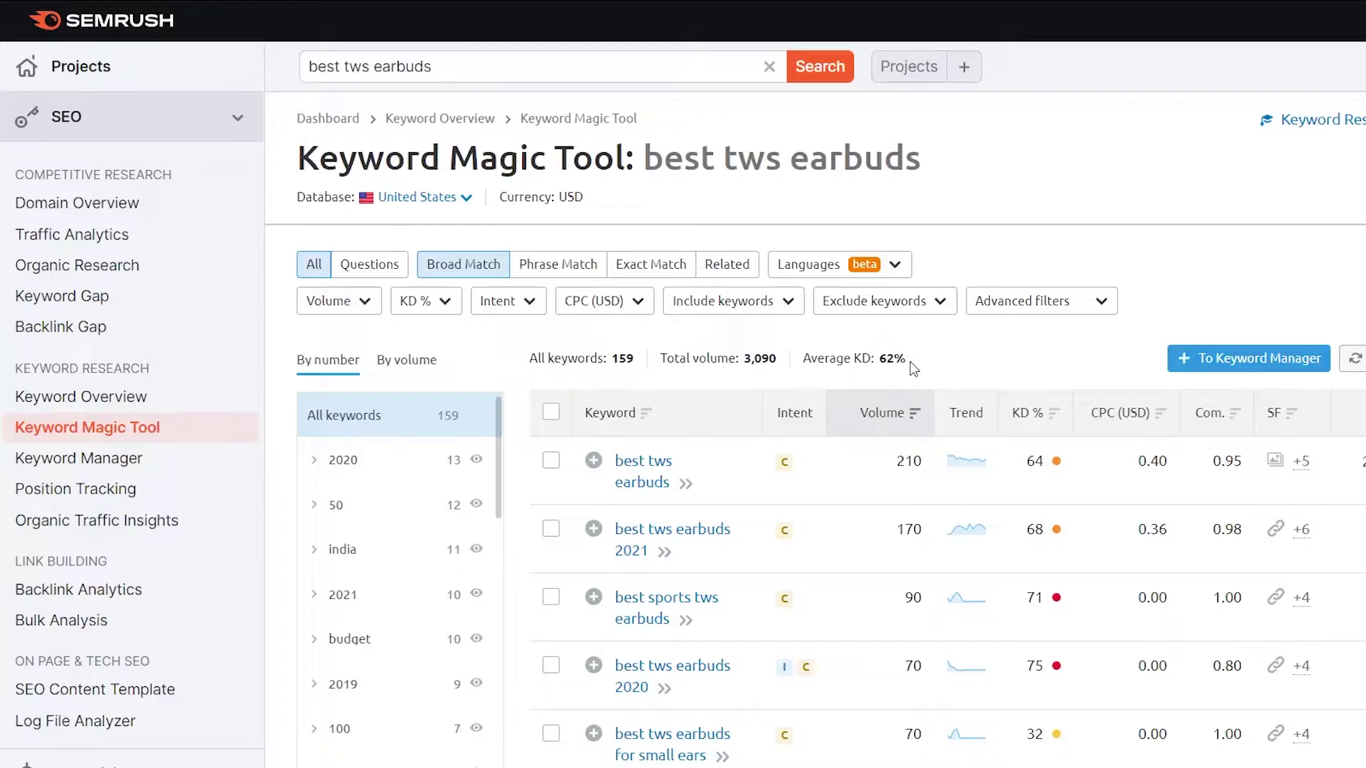
left_click_drag(906, 359, 888, 353)
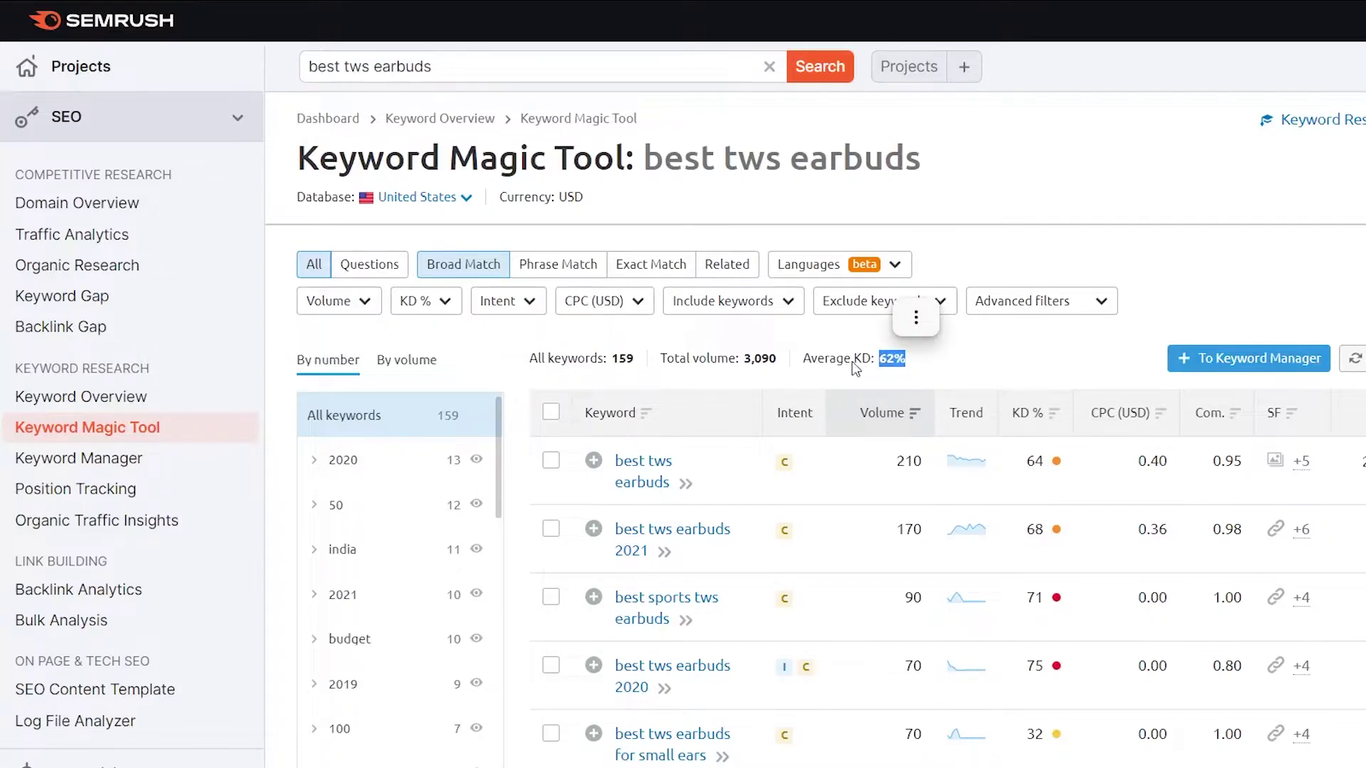
Step: Filter the keyword list with a custom keyword difficulty range of up to 40%
left_click(429, 308)
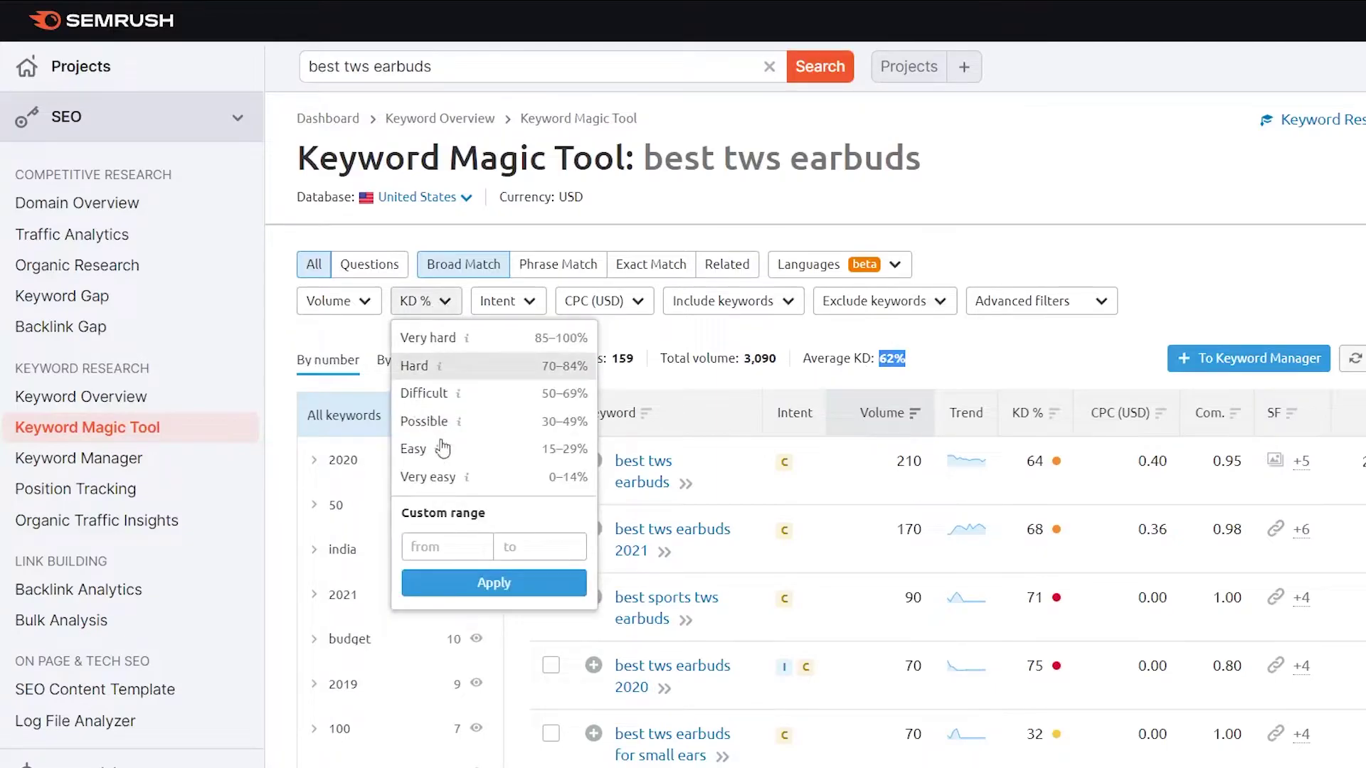
left_click(450, 553)
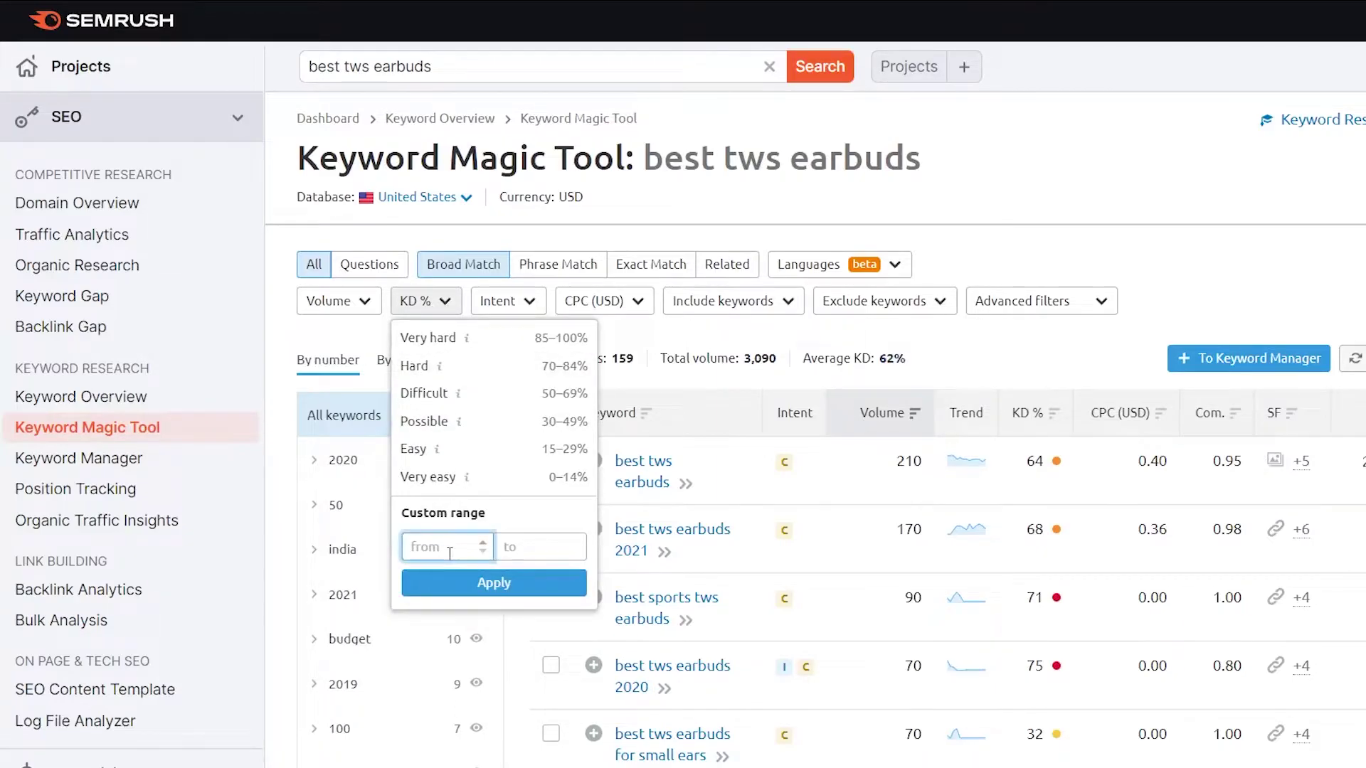
left_click(524, 539)
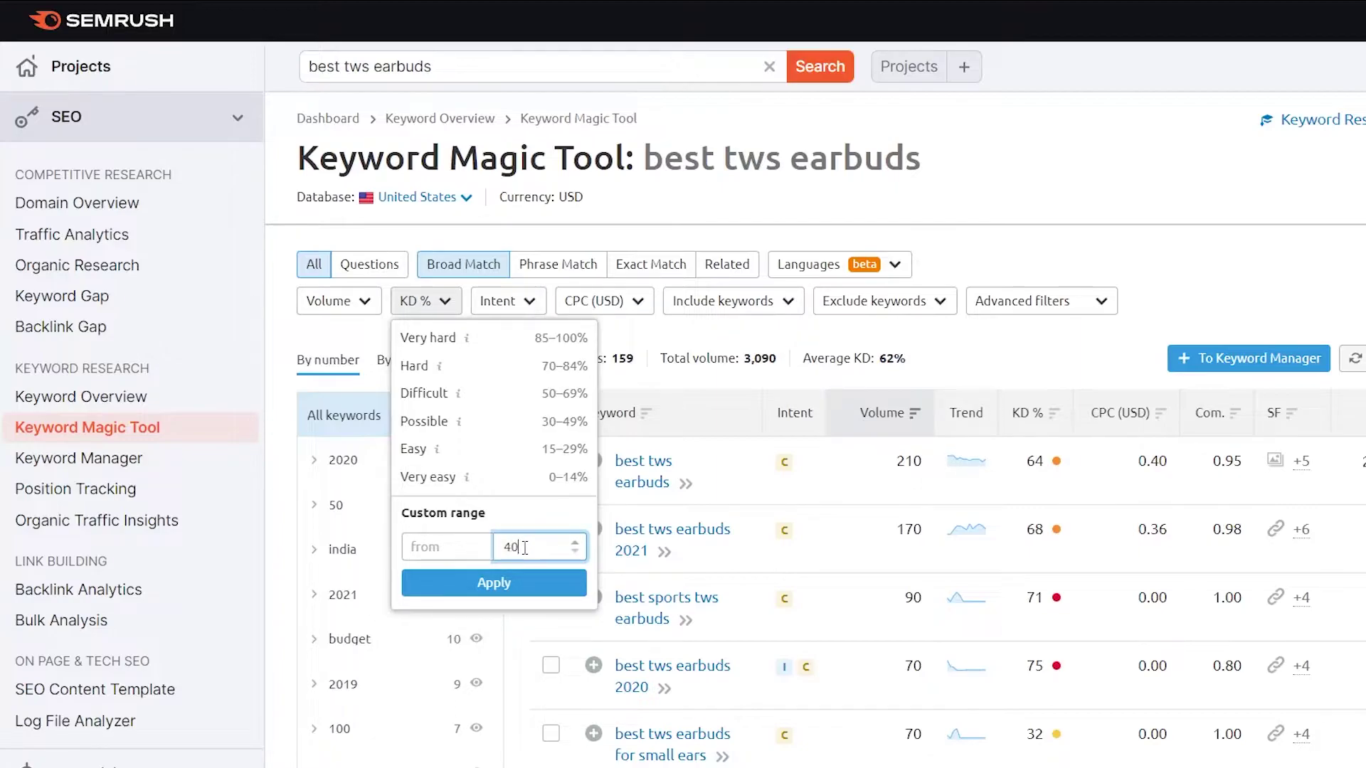
left_click(503, 599)
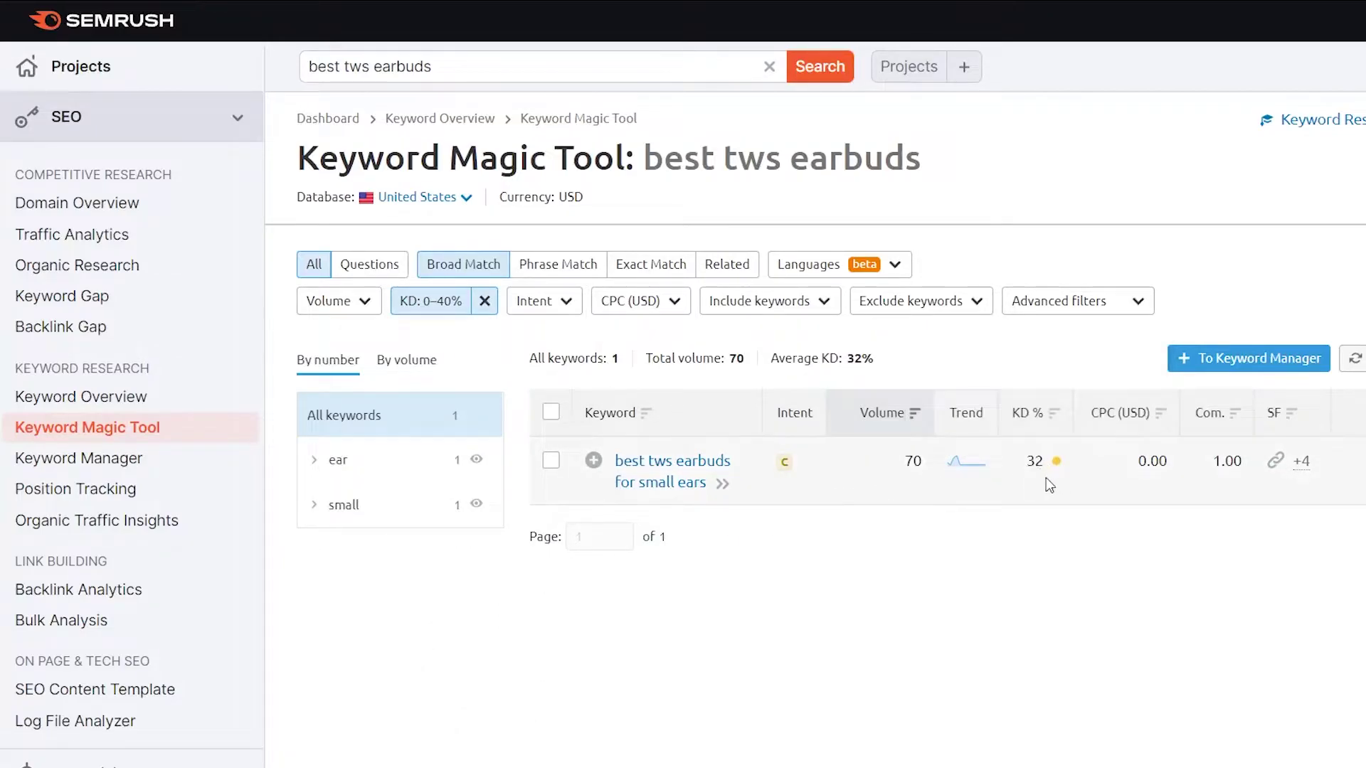
Step: Raise the upper limit of the keyword difficulty filter to 50%
left_click(451, 301)
double_click(500, 547)
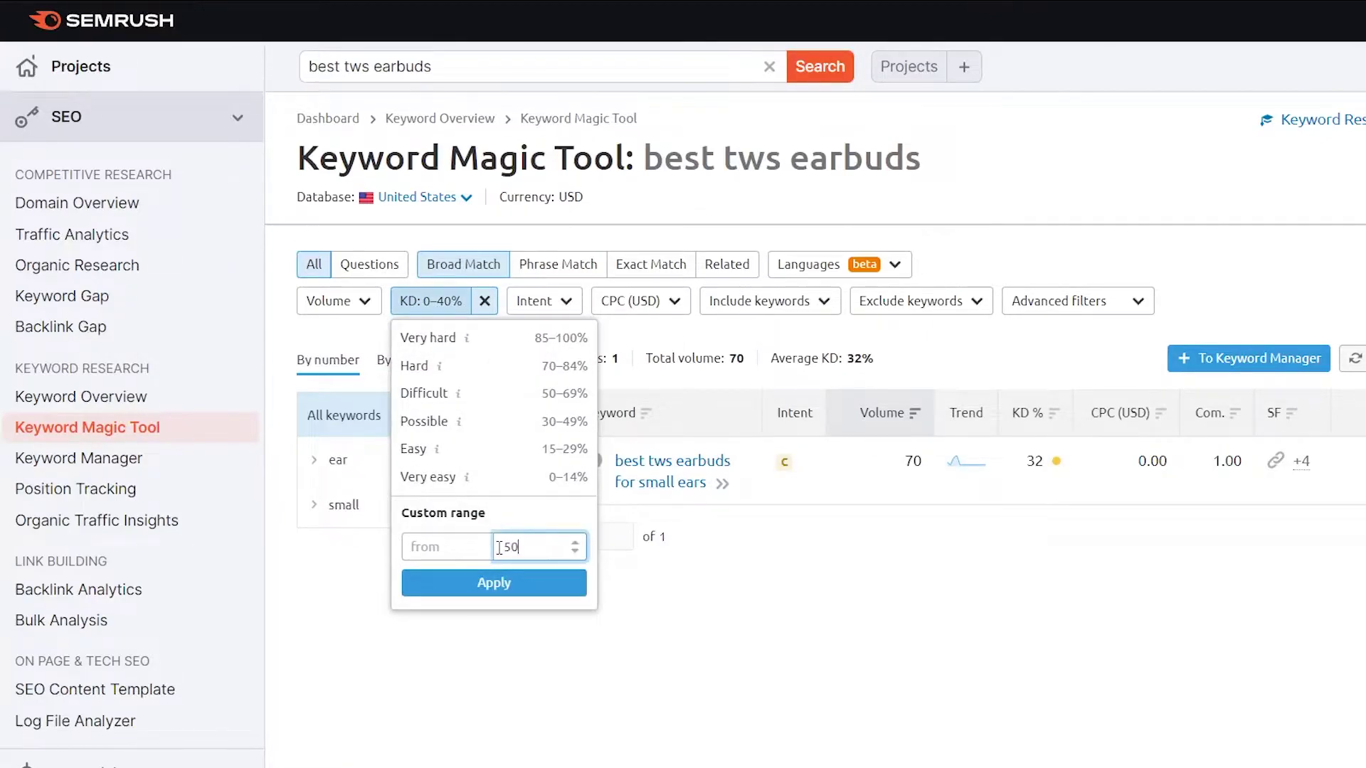
left_click(498, 587)
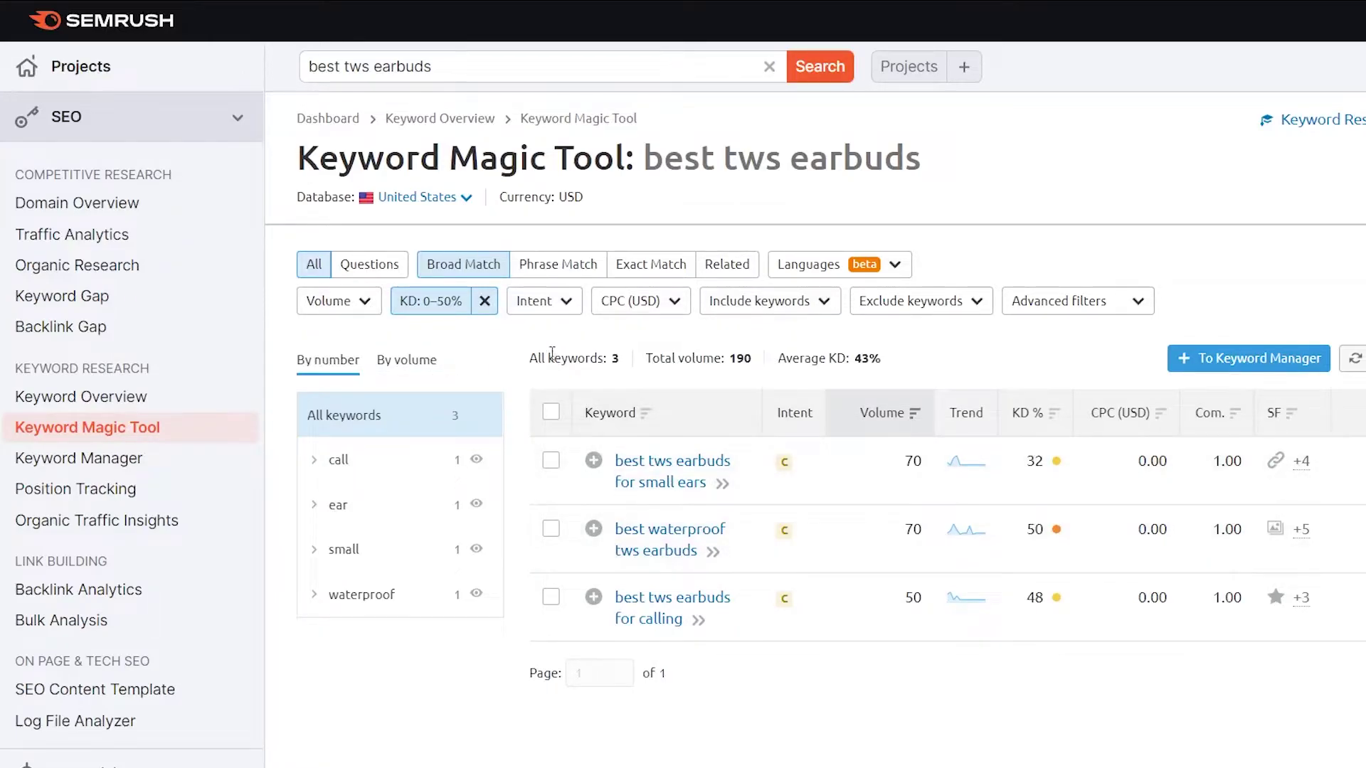
Step: Check the search intent filter options and the volume filter's preset and custom ranges without applying any
left_click(546, 303)
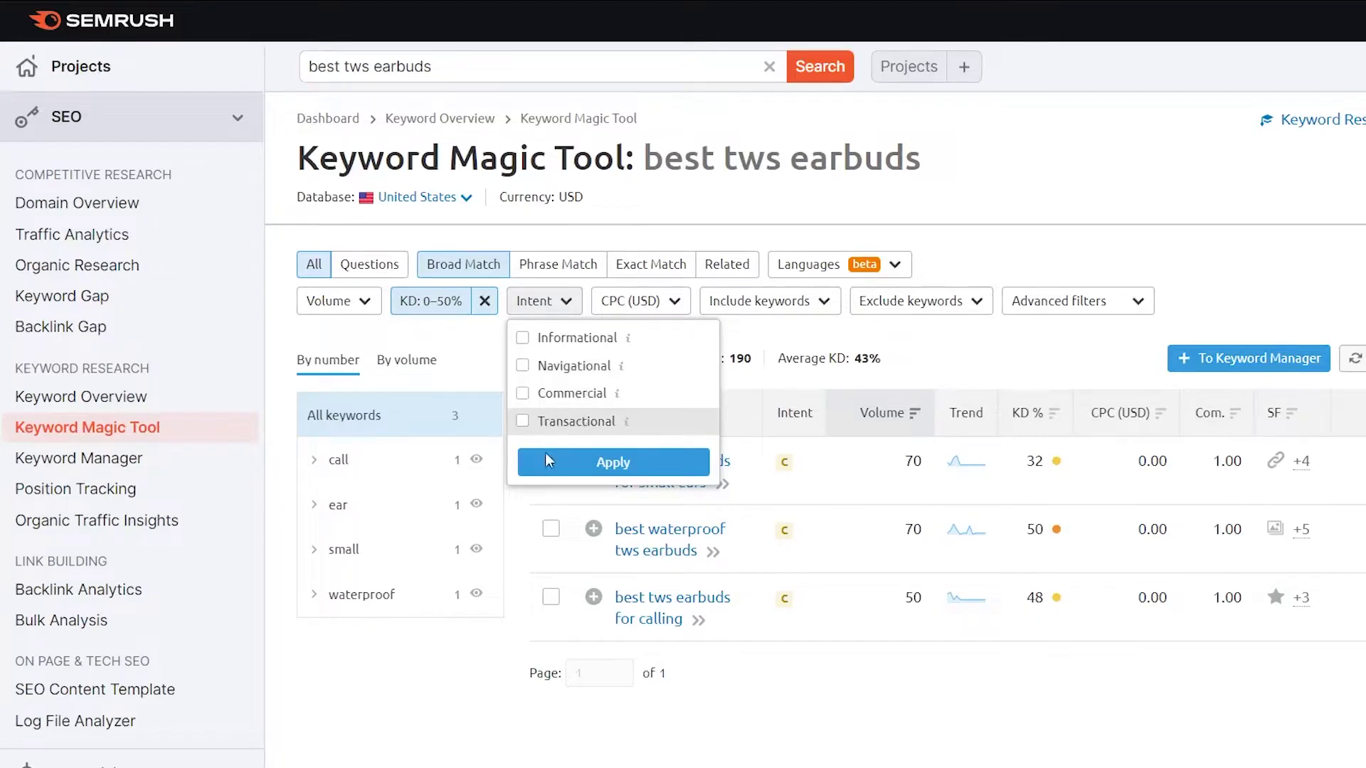
left_click(310, 302)
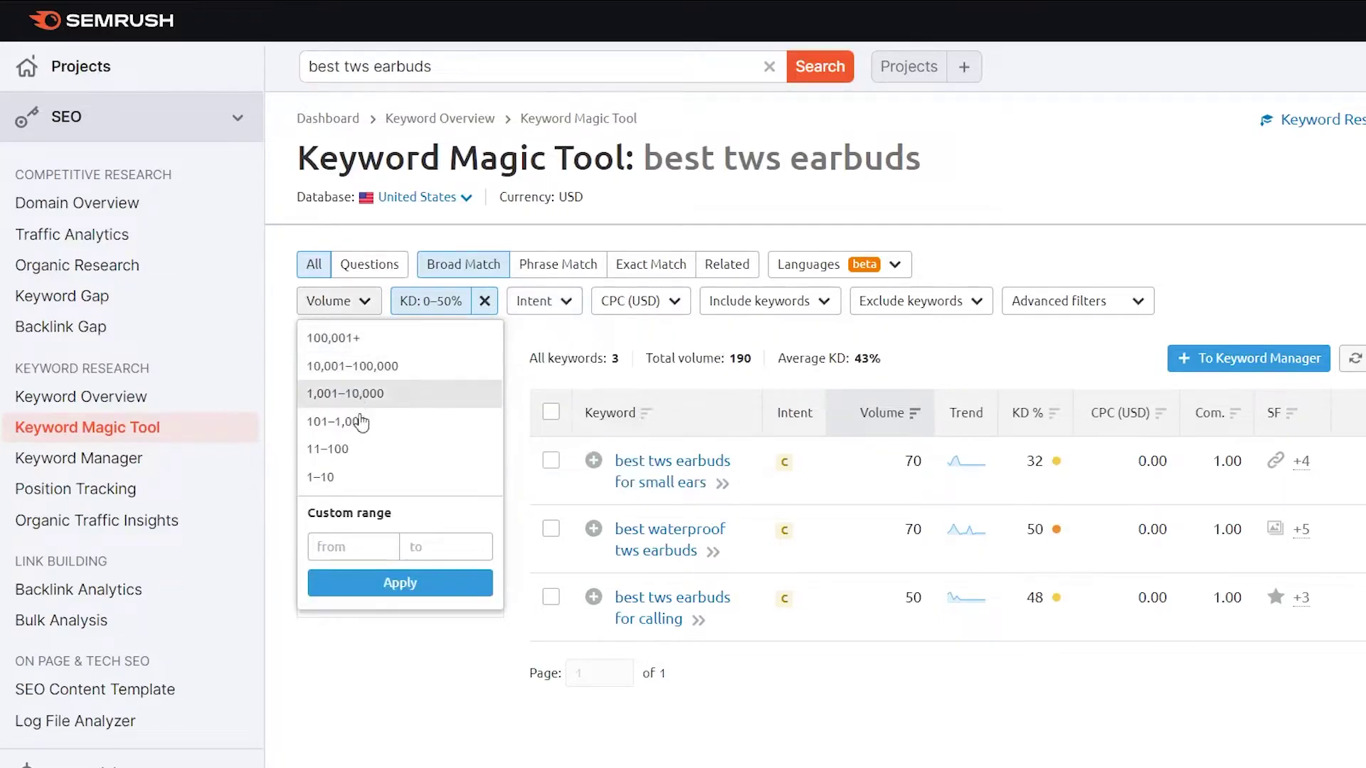
left_click(442, 547)
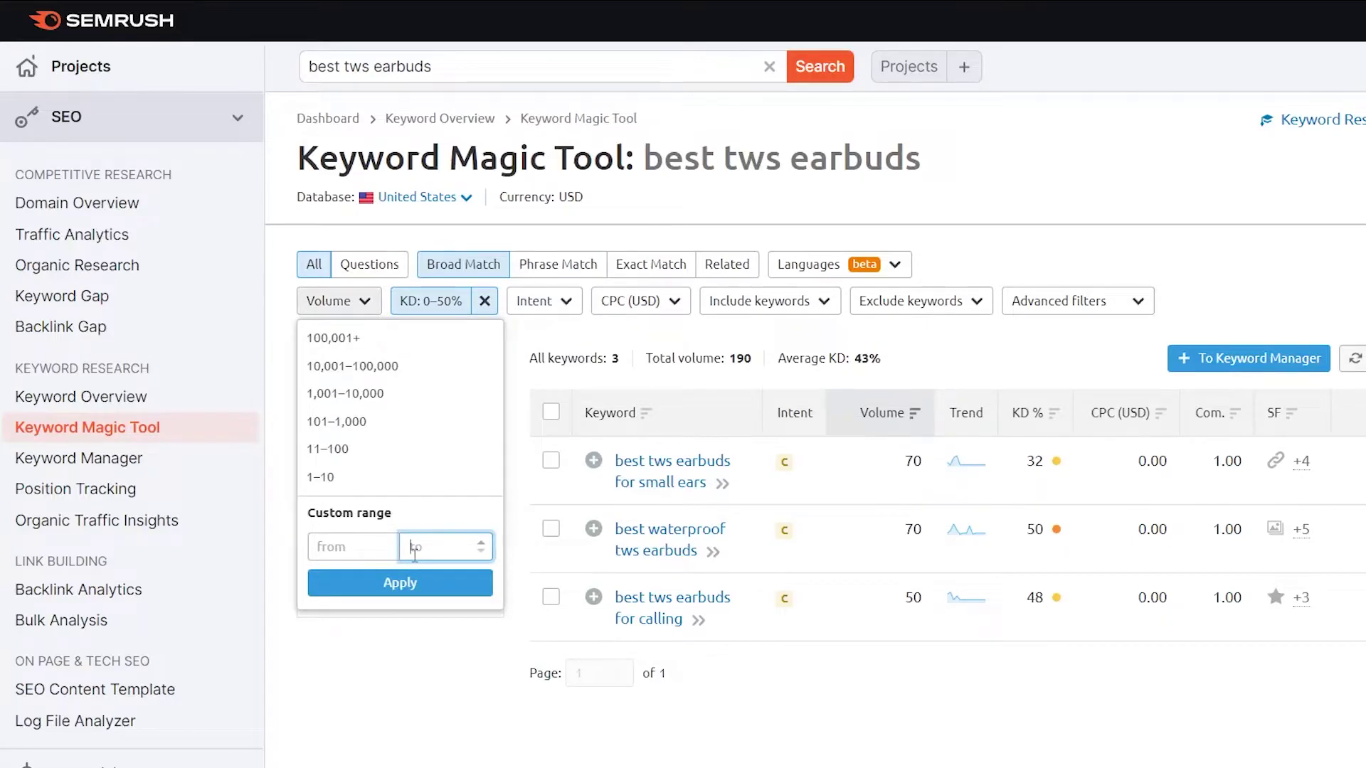
left_click(1200, 287)
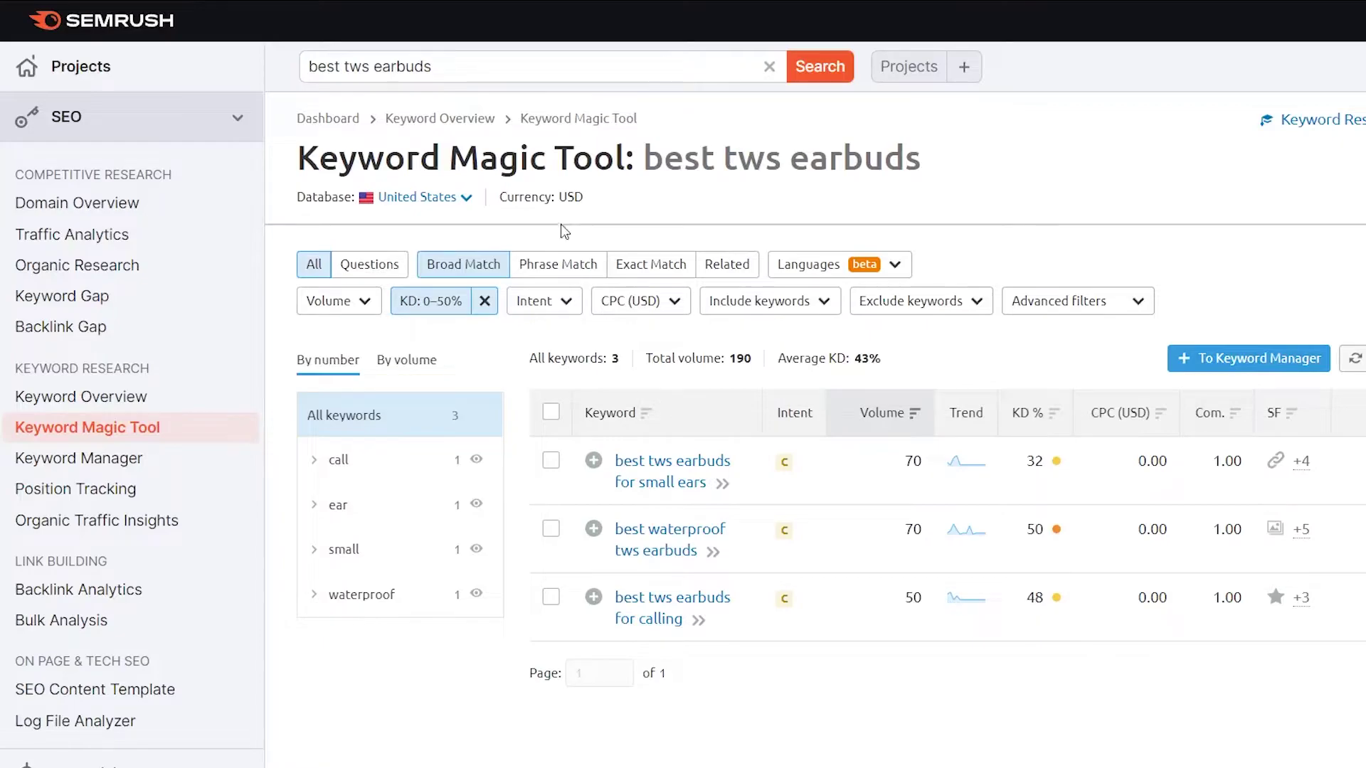
Step: Switch the keyword database to India and check the filtered keywords for that country
left_click(431, 195)
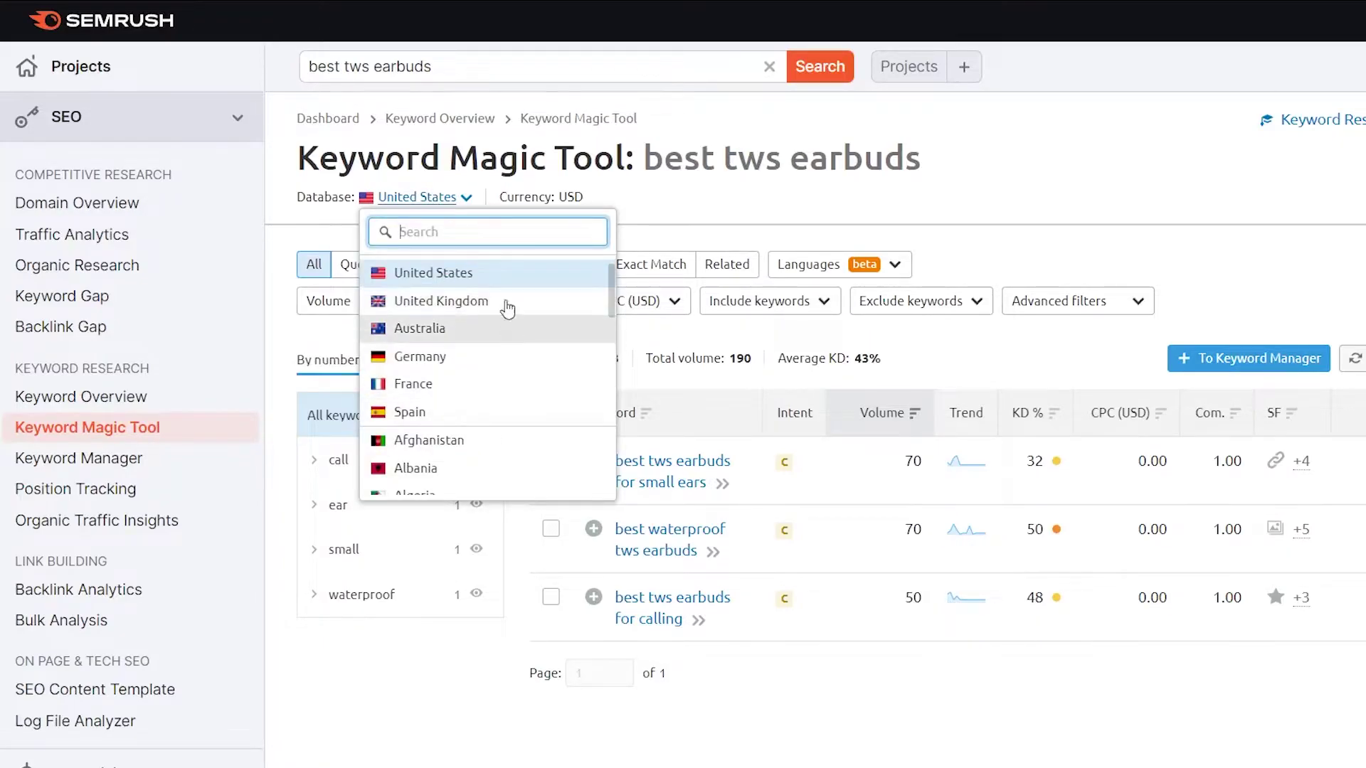
type("india")
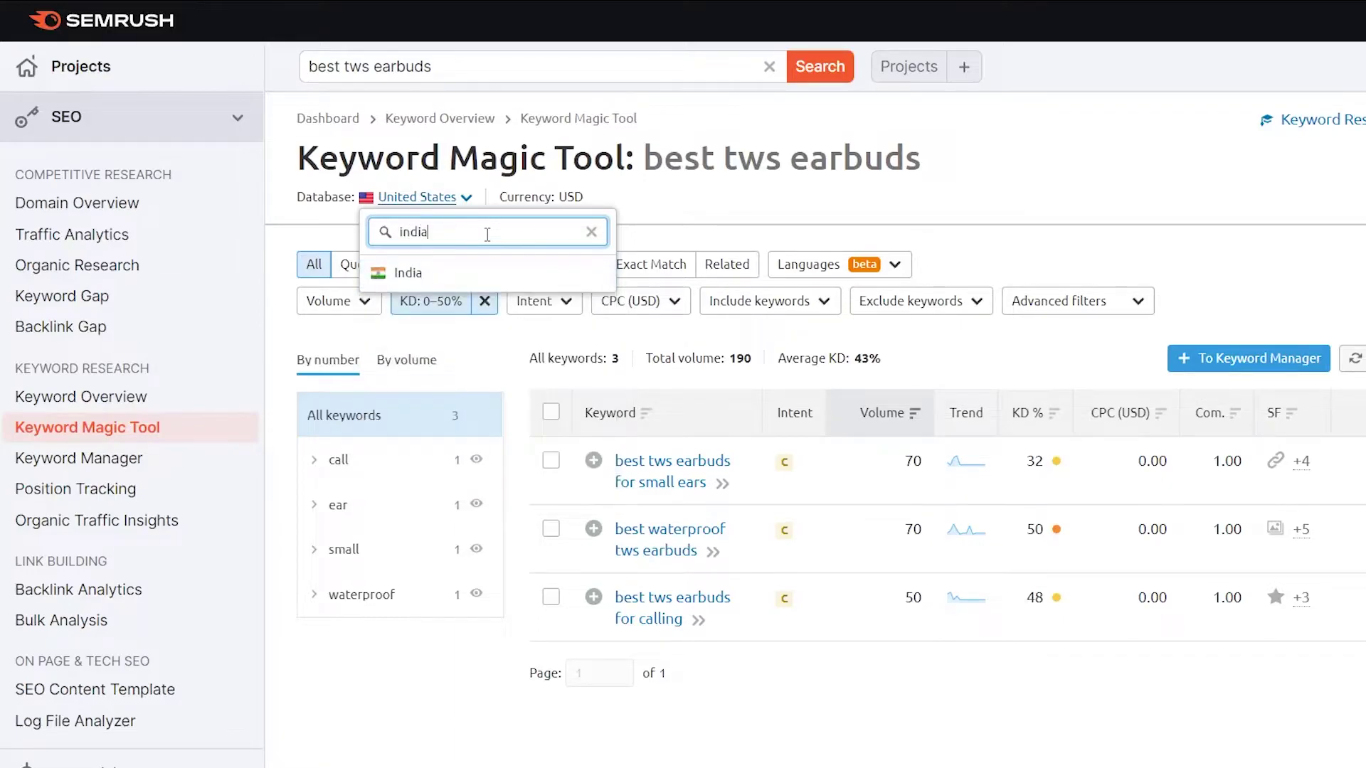
left_click(436, 272)
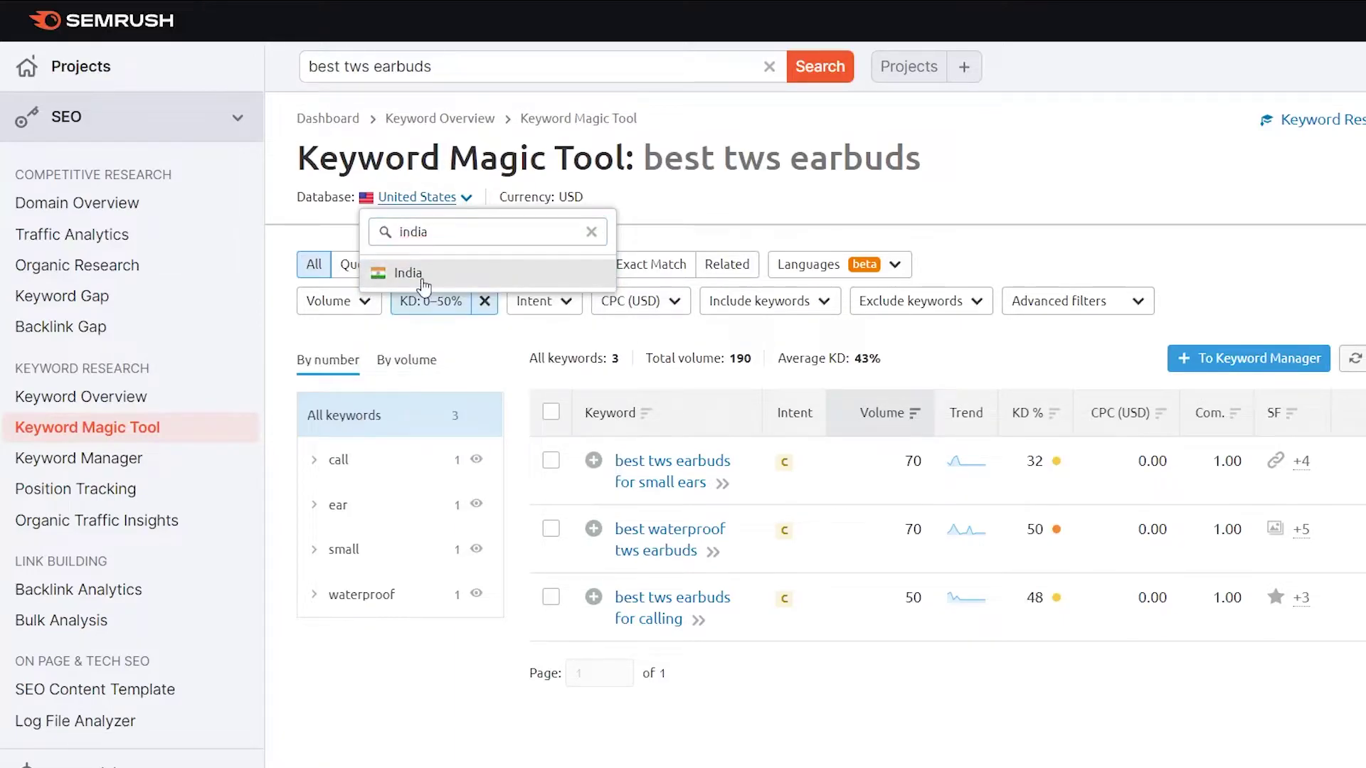
left_click(423, 279)
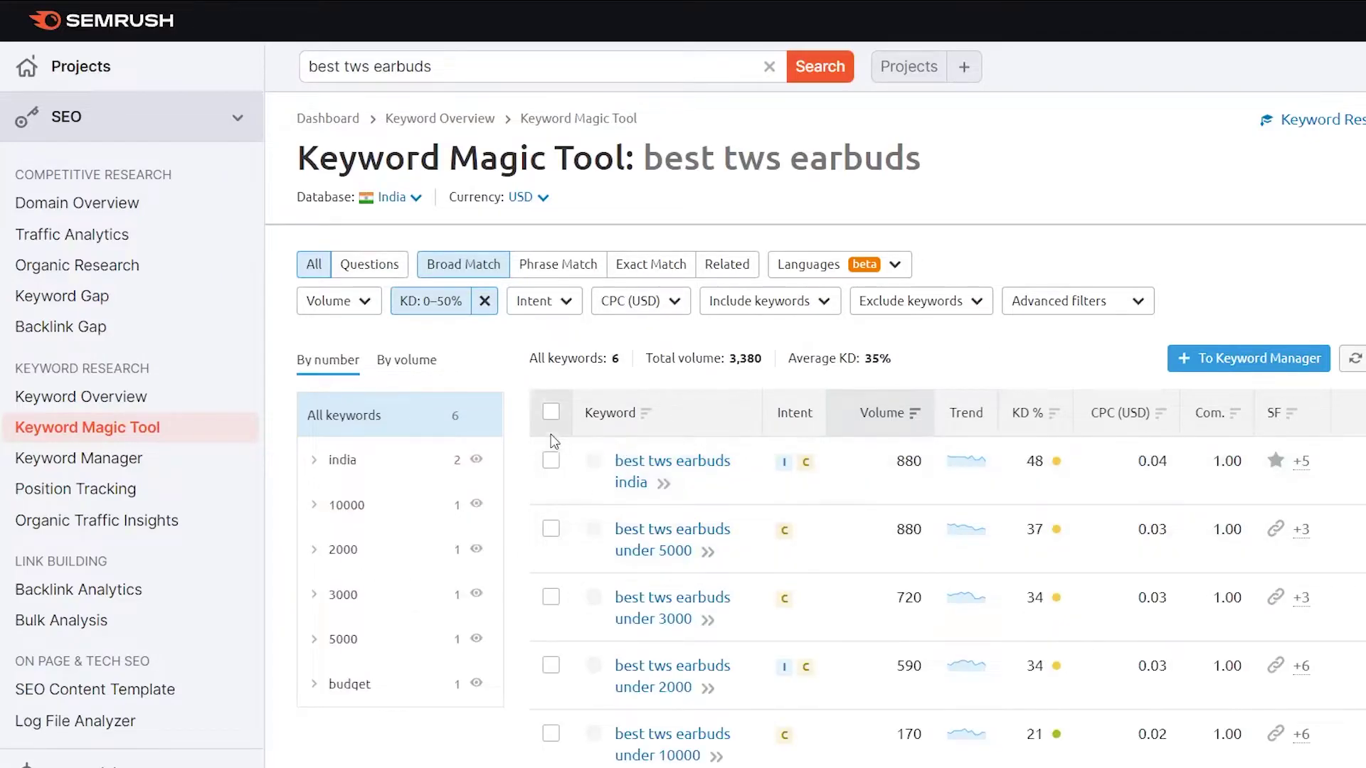
scroll(551, 434, "down", 2)
scroll(471, 219, "up", 2)
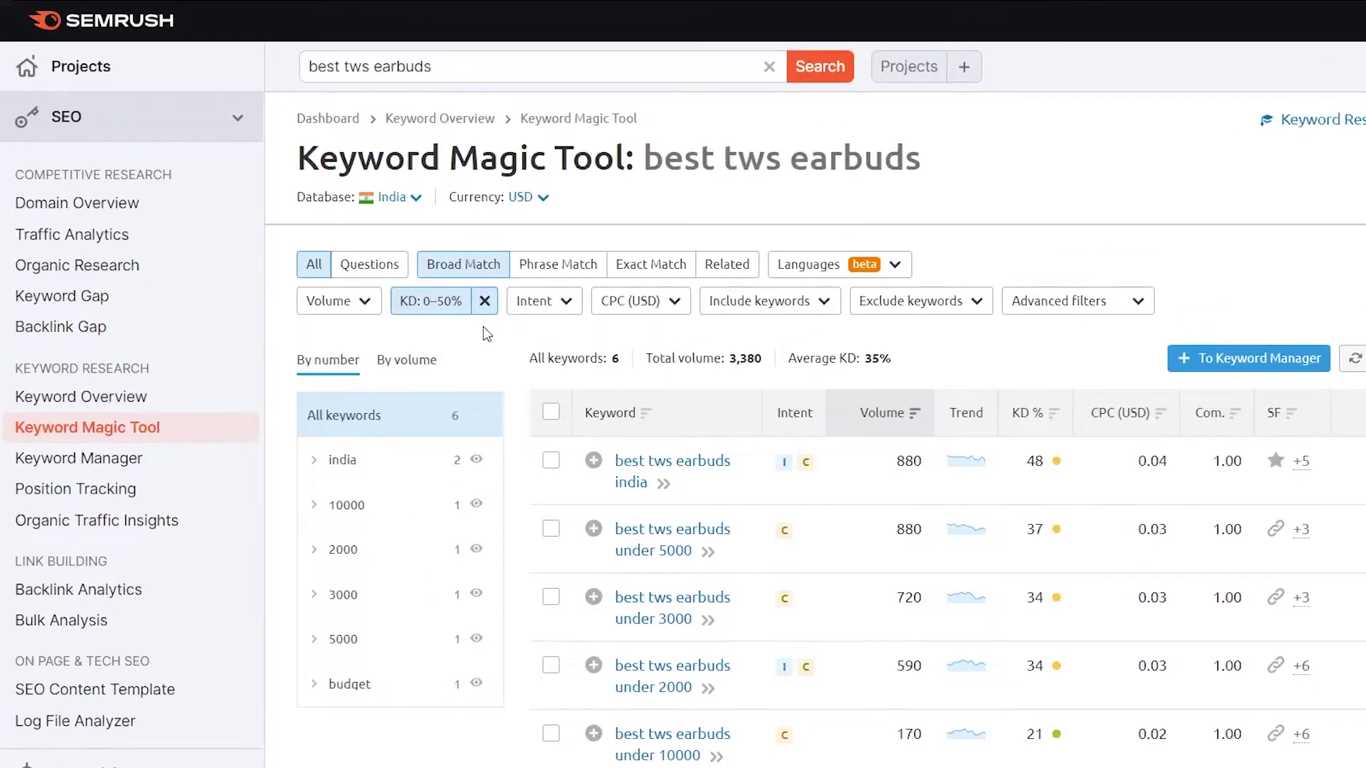
Step: Clear the keyword difficulty filter and look through the full list of keywords for India
left_click(484, 302)
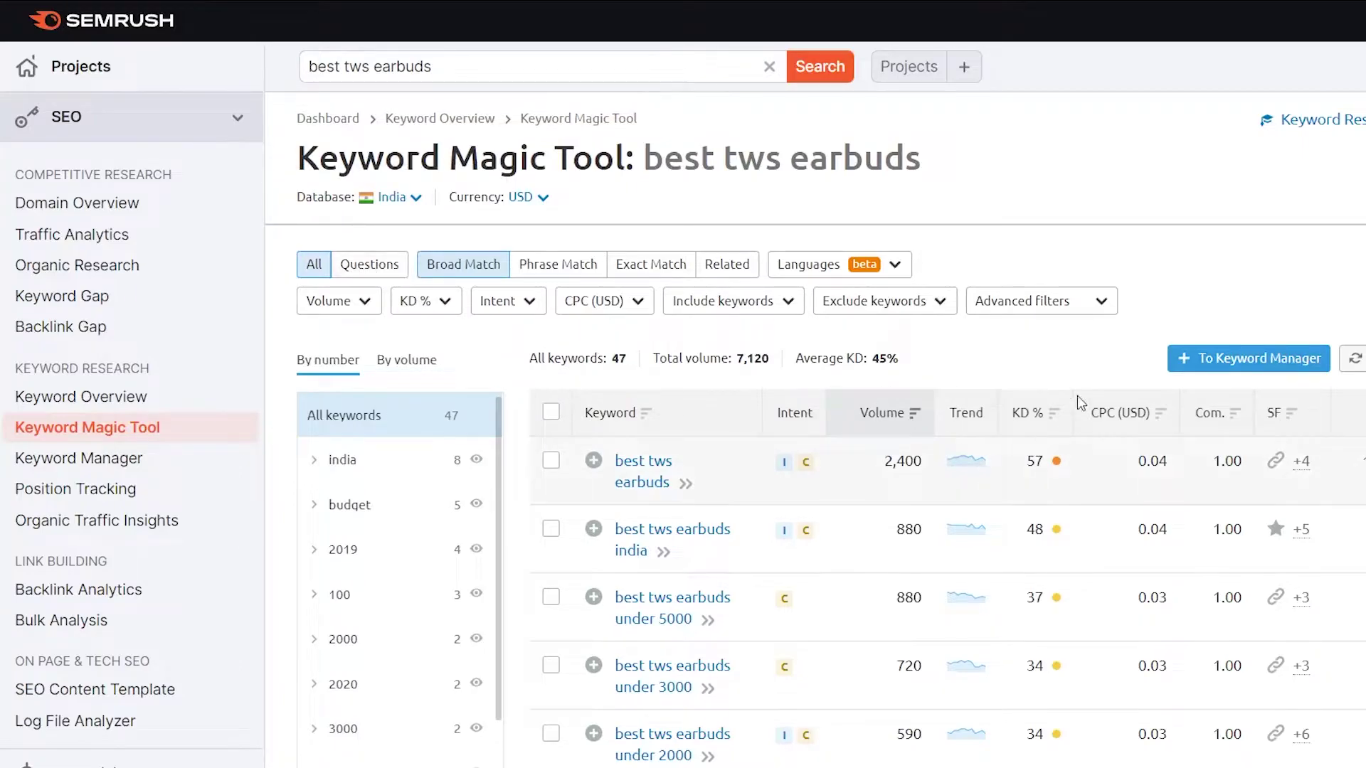
scroll(1107, 353, "down", 5)
scroll(1103, 462, "up", 5)
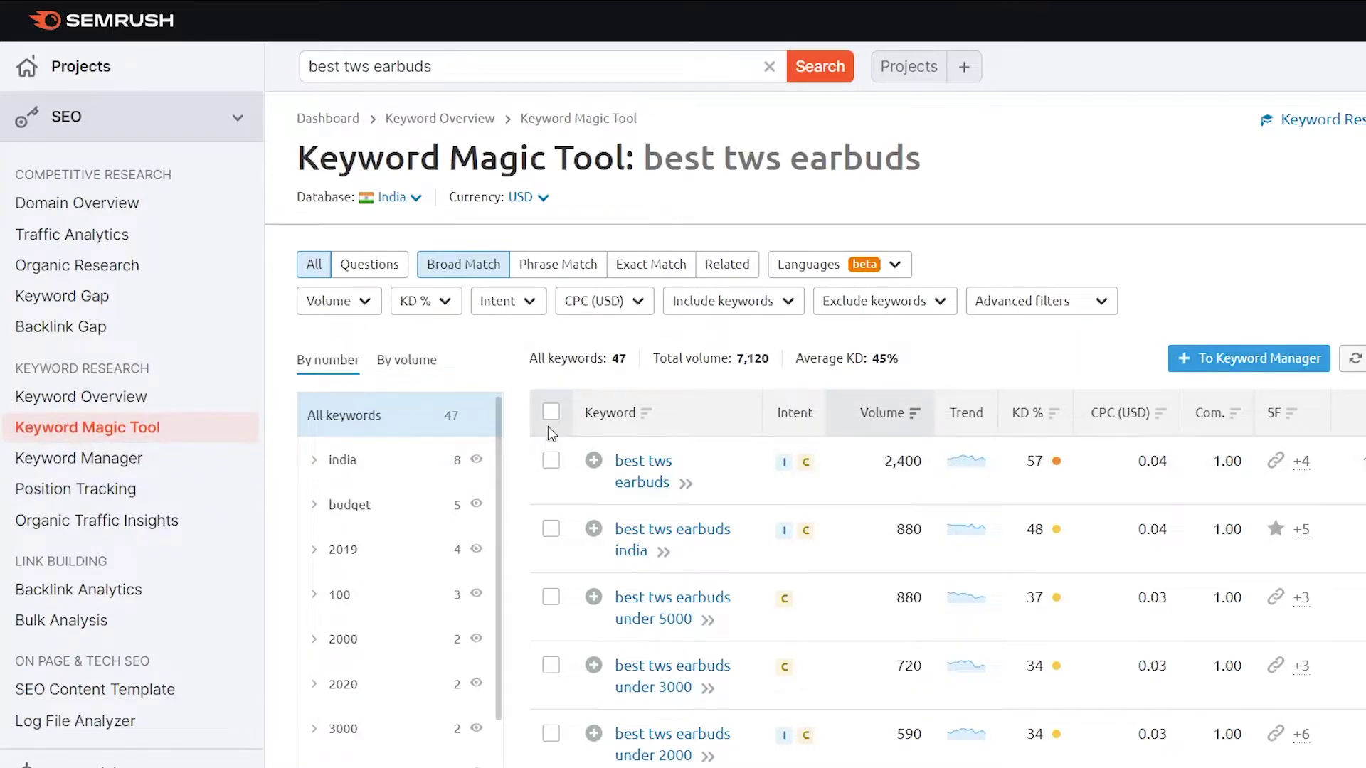
Step: Select the keywords best tws earbuds, best tws earbuds india, best tws earbuds under 5000 and best tws earbuds under 3000
left_click(551, 461)
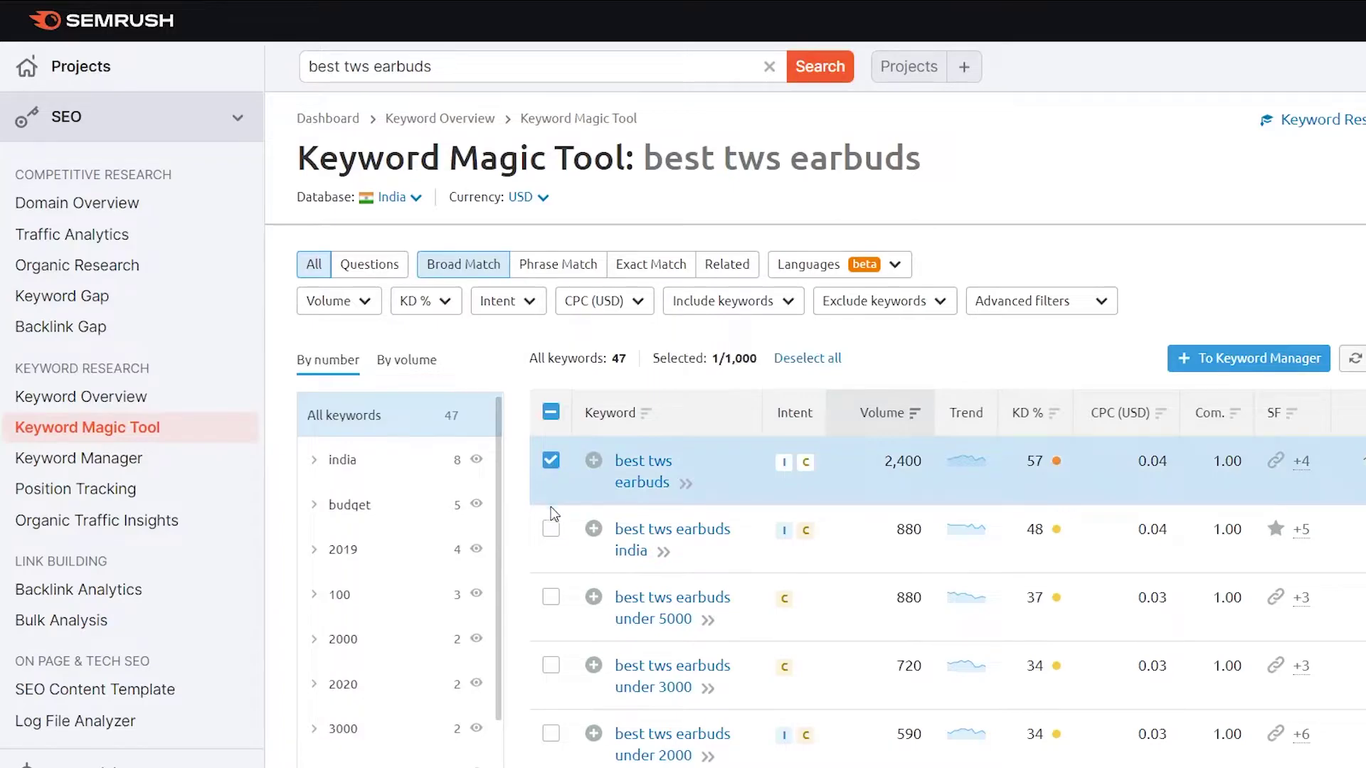
left_click(552, 537)
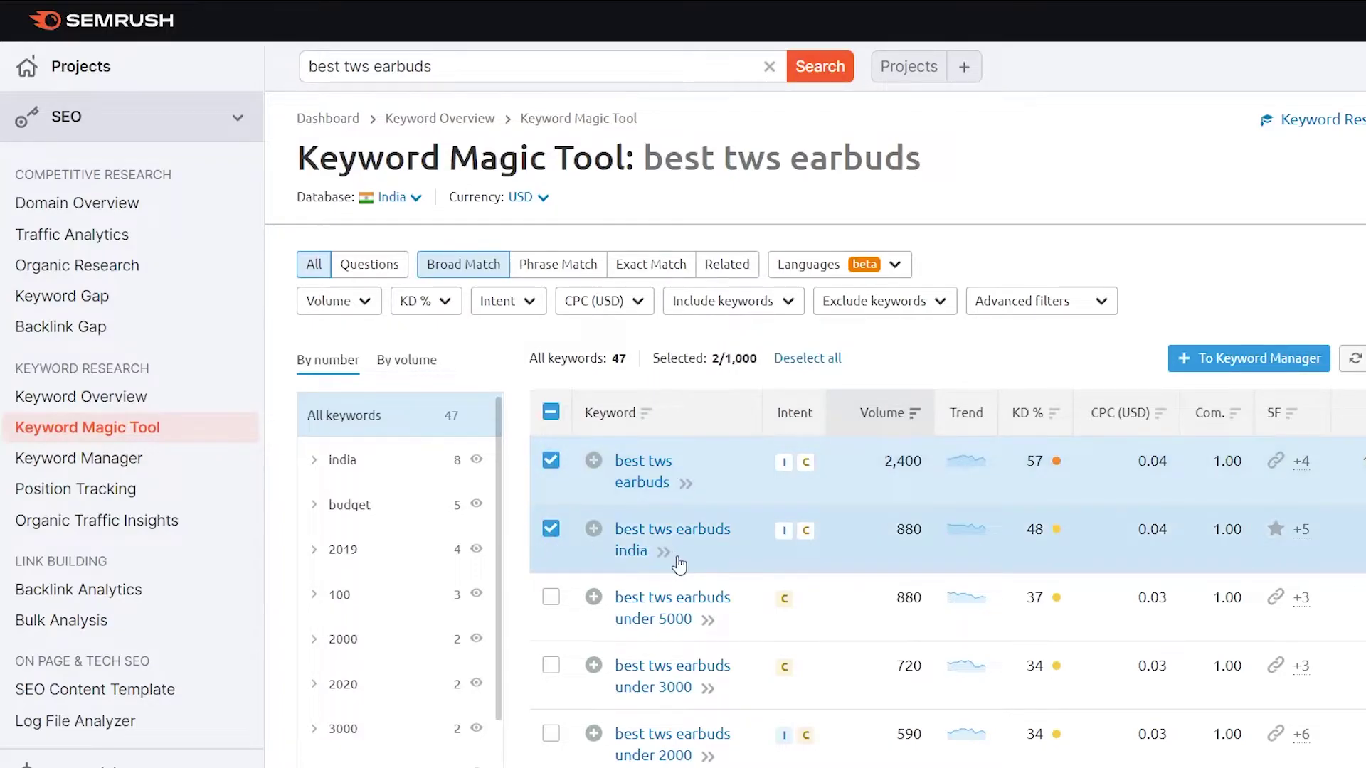
left_click(552, 599)
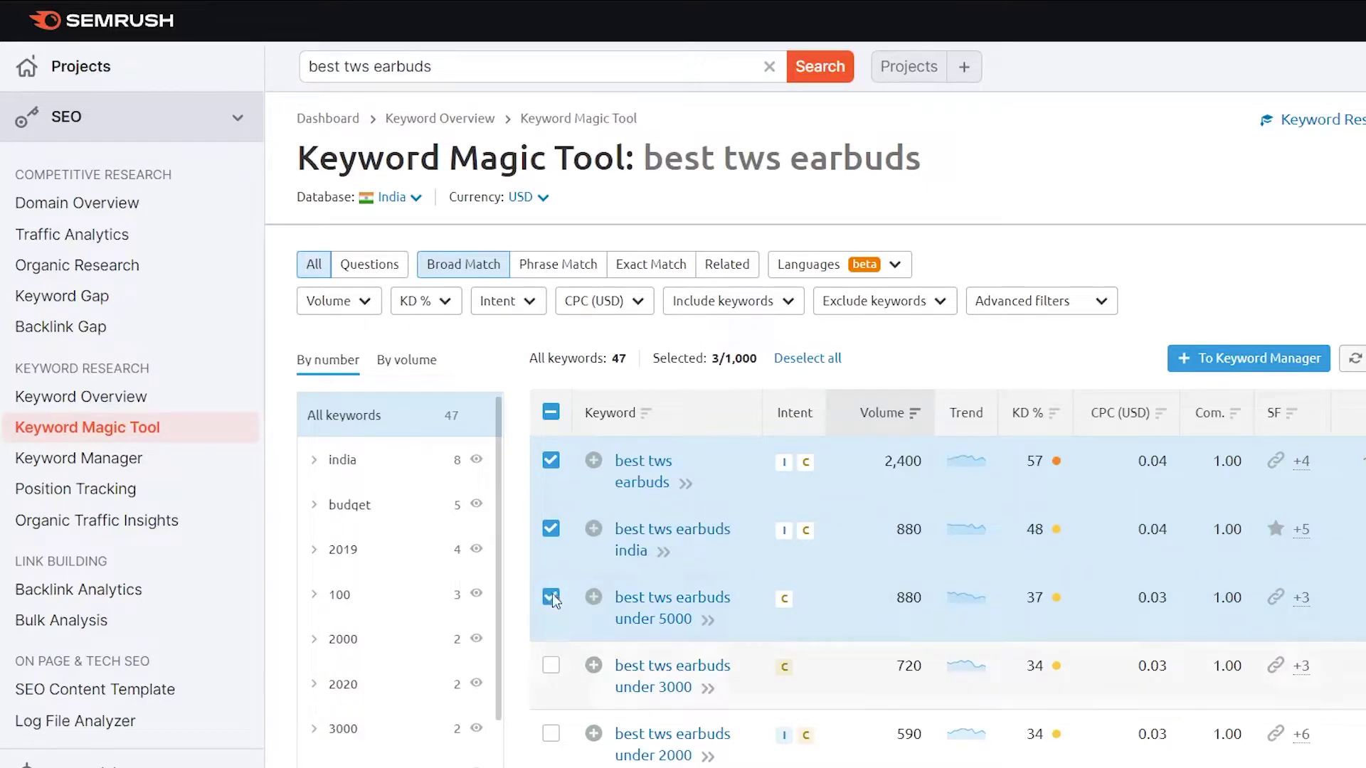
left_click(552, 666)
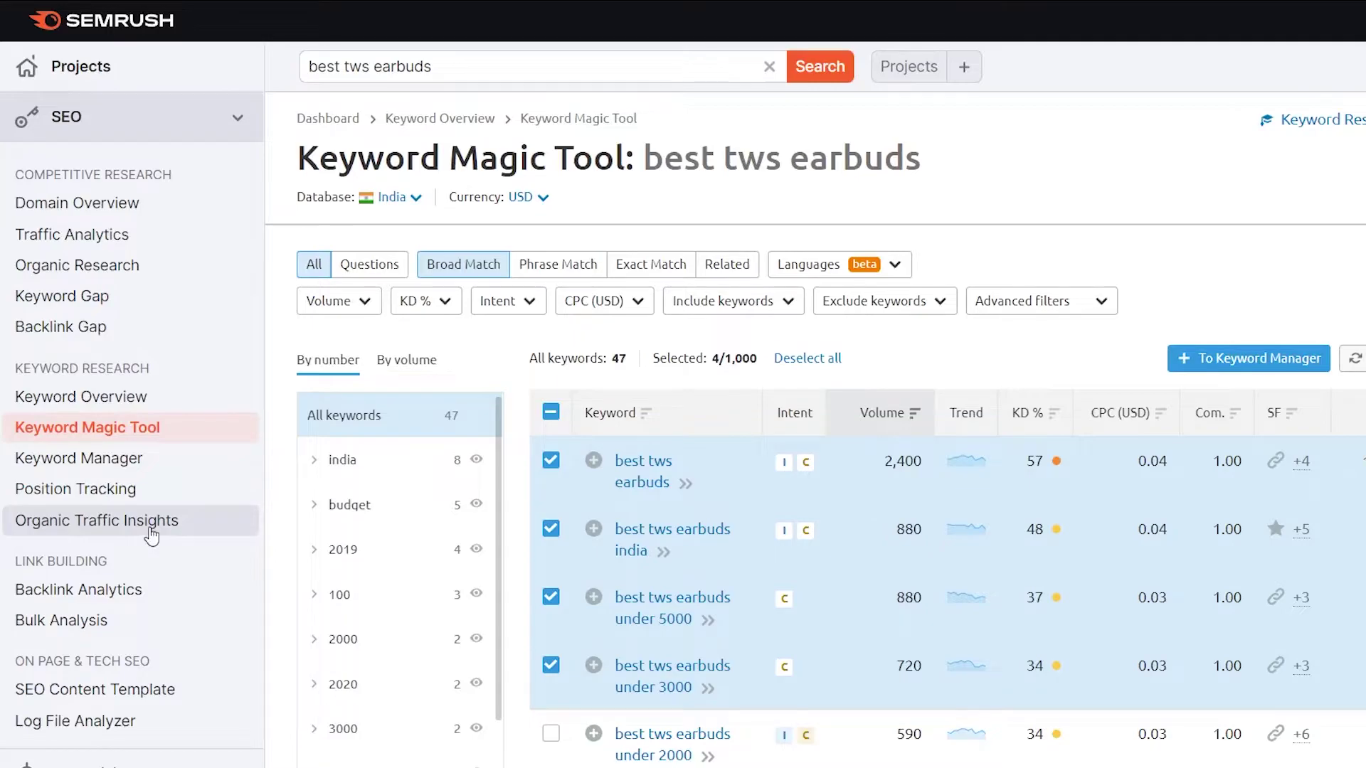
Step: Open Organic Traffic Insights and activate its domain entry field
left_click(224, 539)
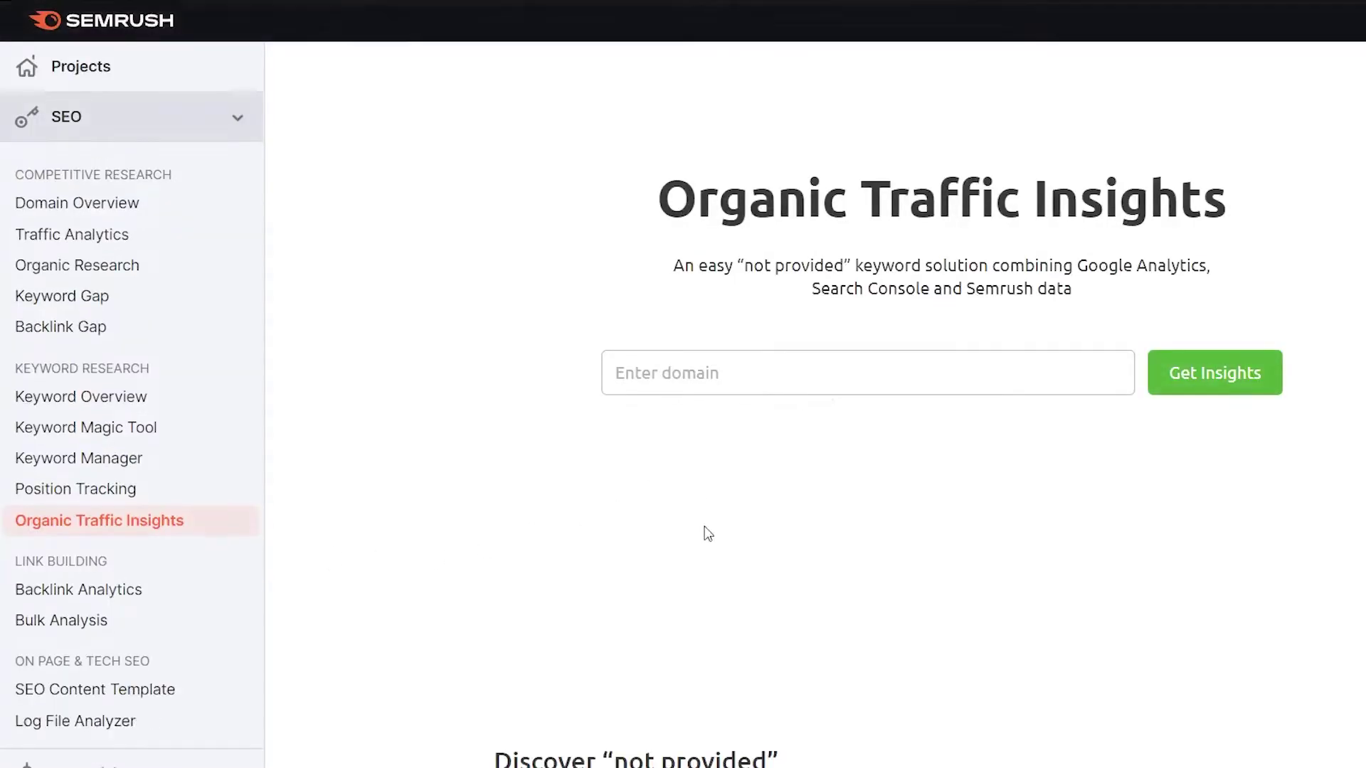
left_click(729, 377)
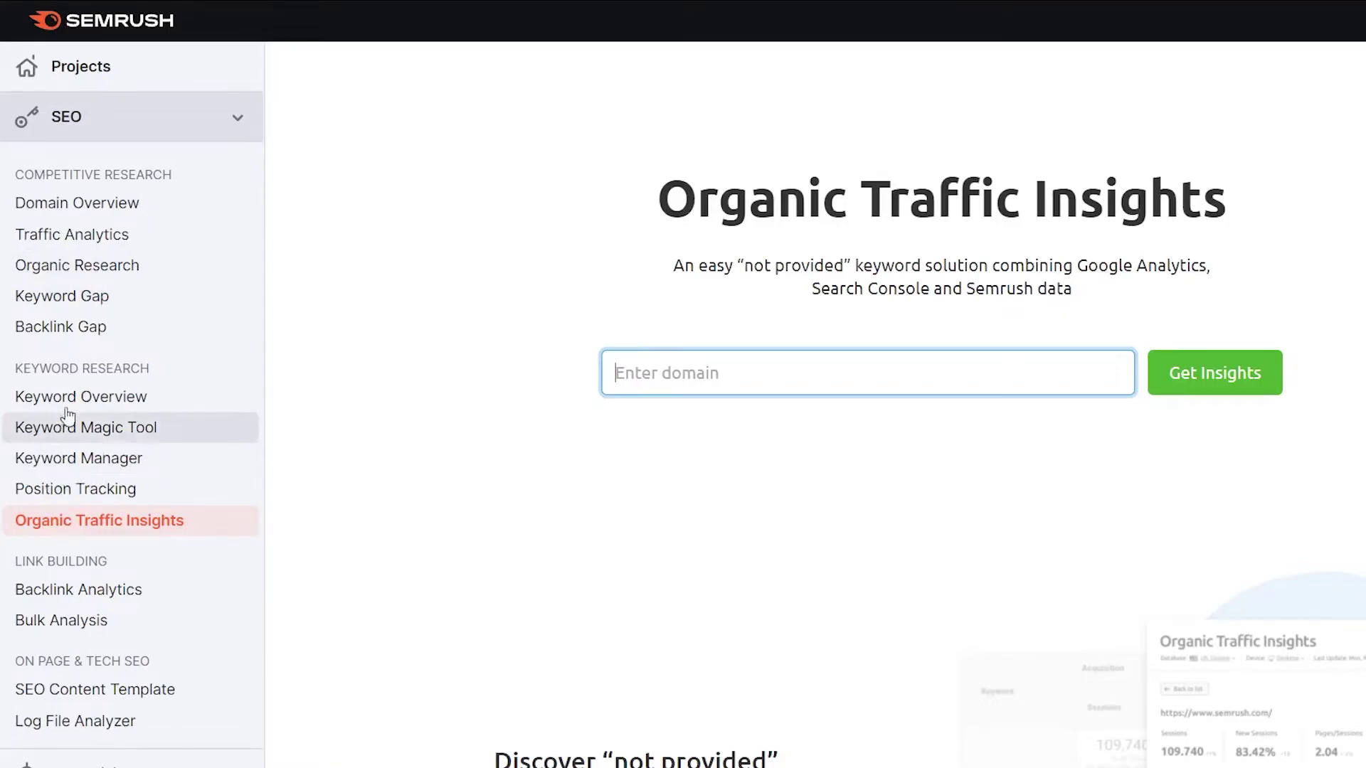
Step: Return to Keyword Overview and view the explanation of the metrics it provides
left_click(77, 388)
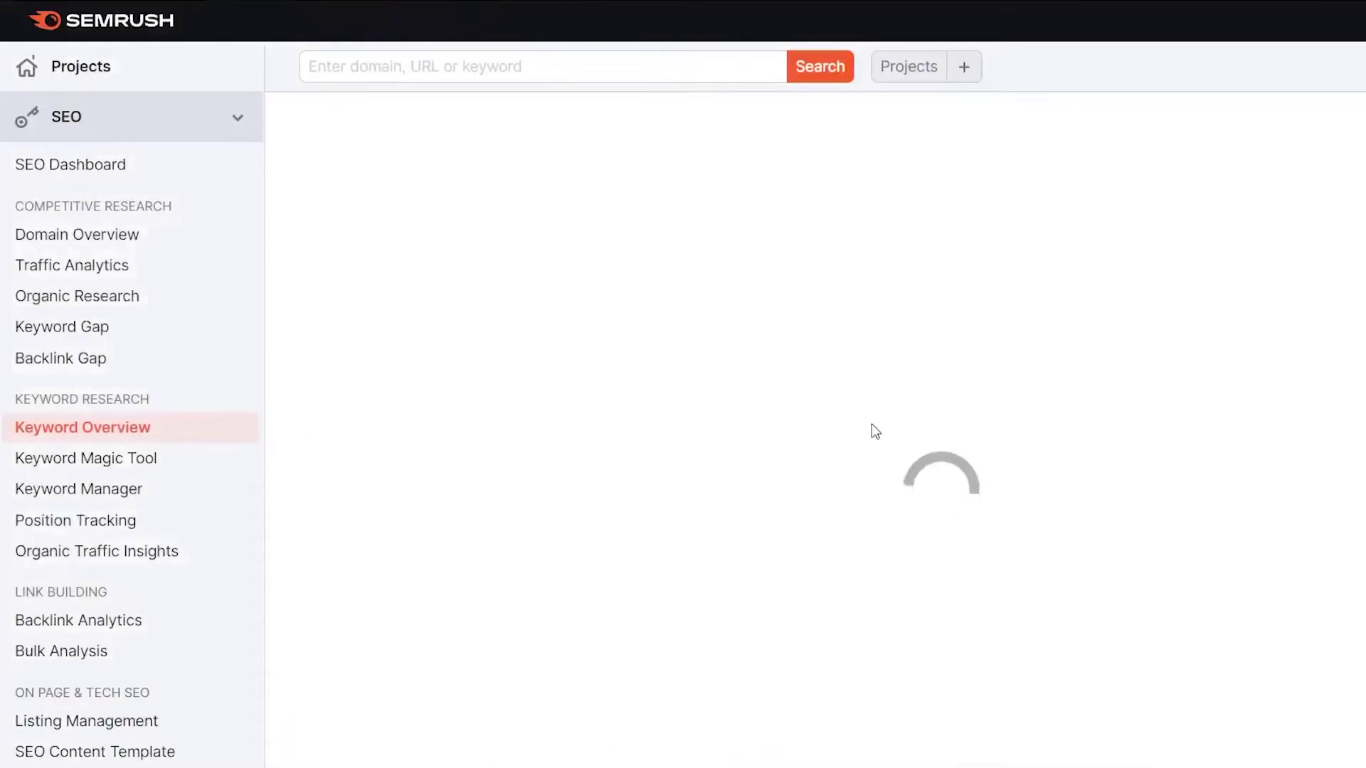
scroll(875, 431, "down", 7)
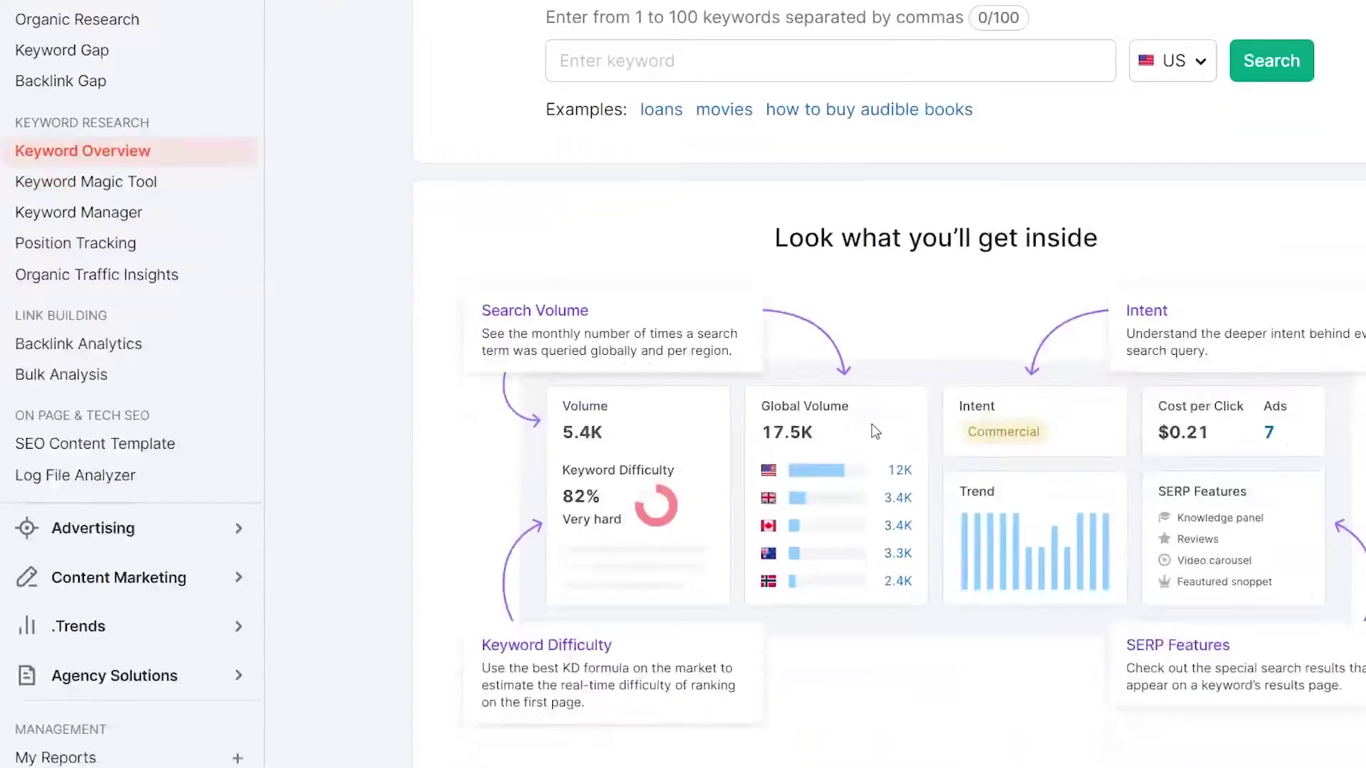
Step: Analyze the keyword best tws earbuds in Keyword Overview for the US database
scroll(811, 413, "up", 7)
left_click(725, 309)
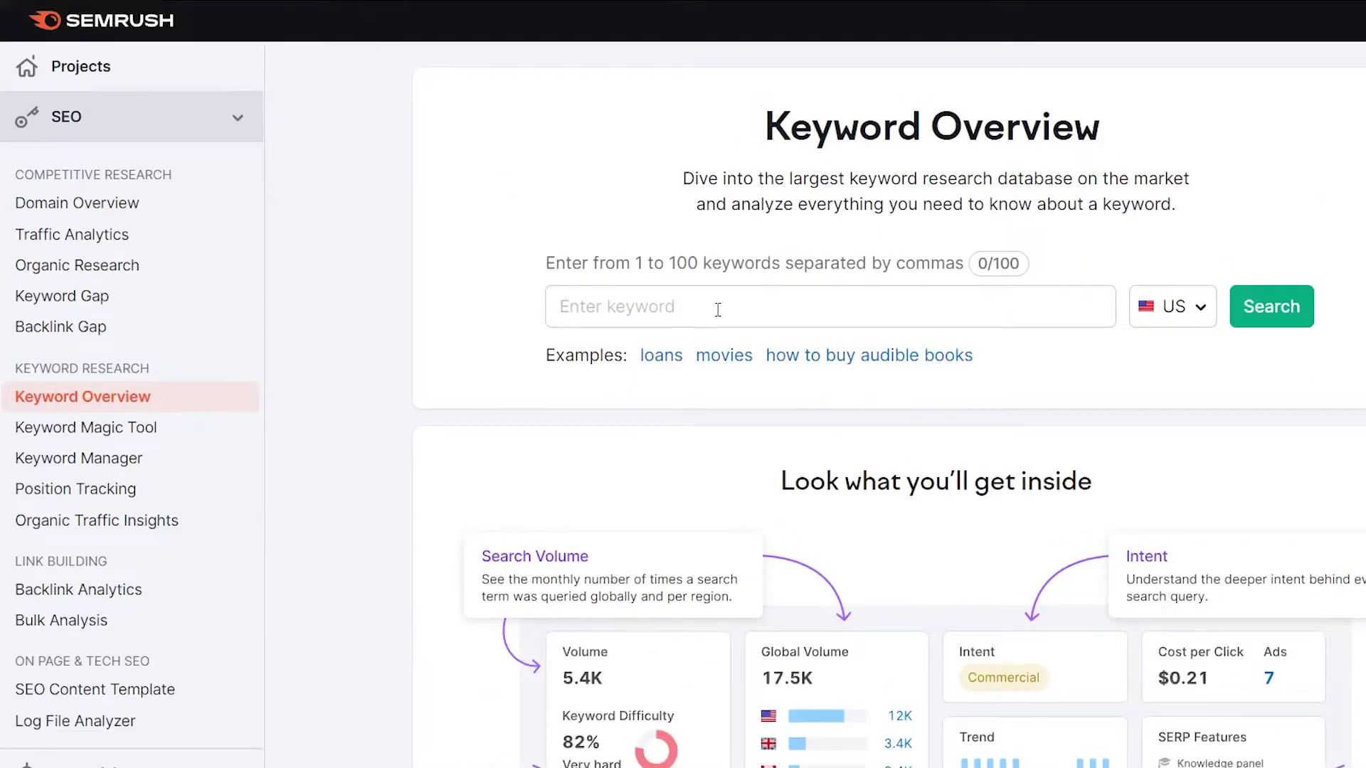
type("best tews earbuds")
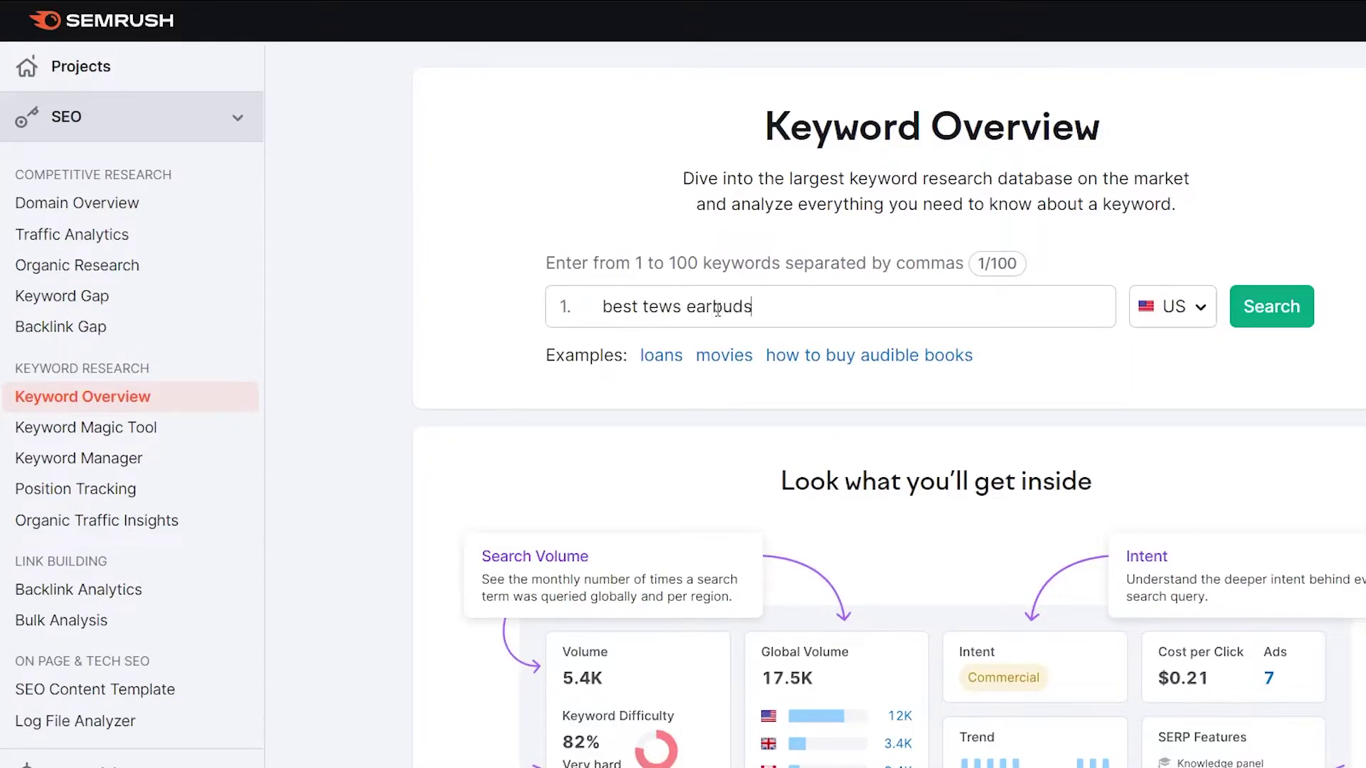
left_click(1271, 313)
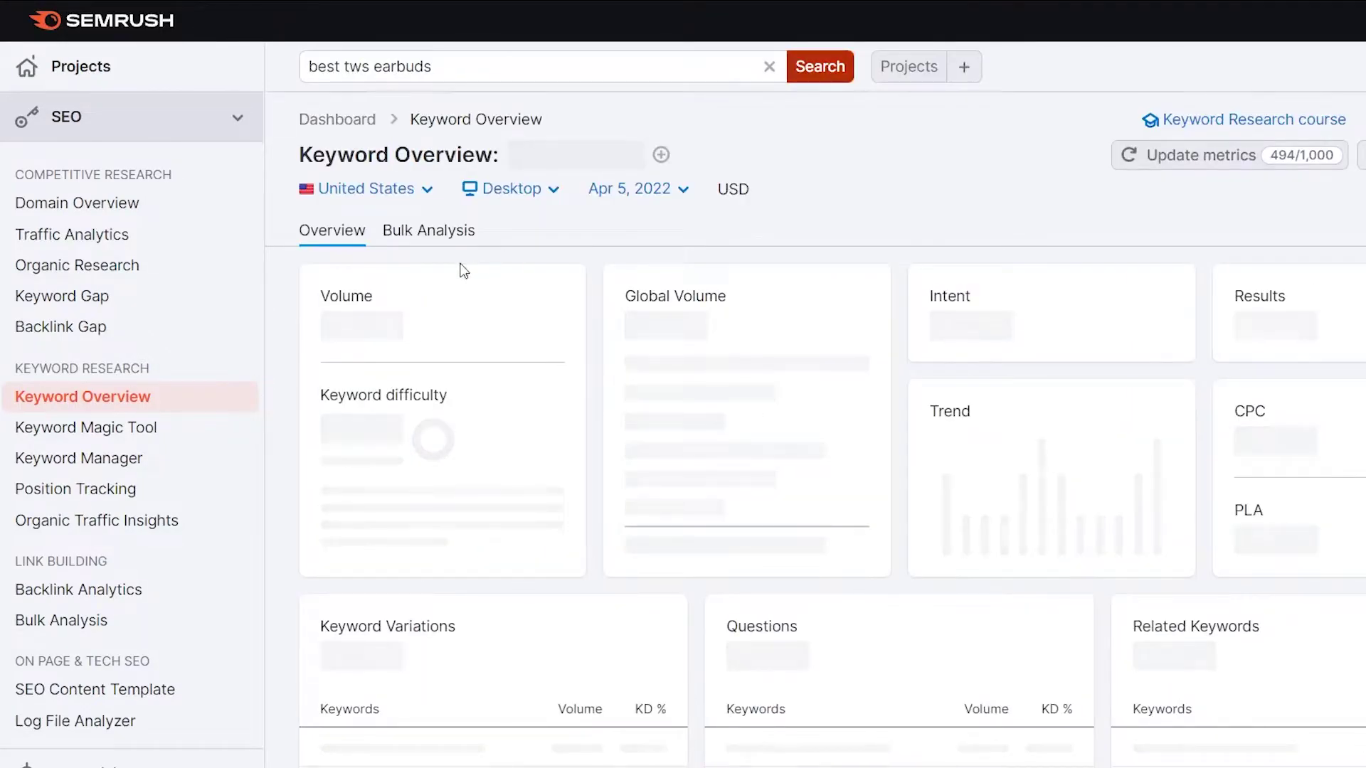
Step: Review the volume, difficulty, keyword ideas and top ten SERP Analysis results for best tws earbuds
scroll(606, 242, "down", 2)
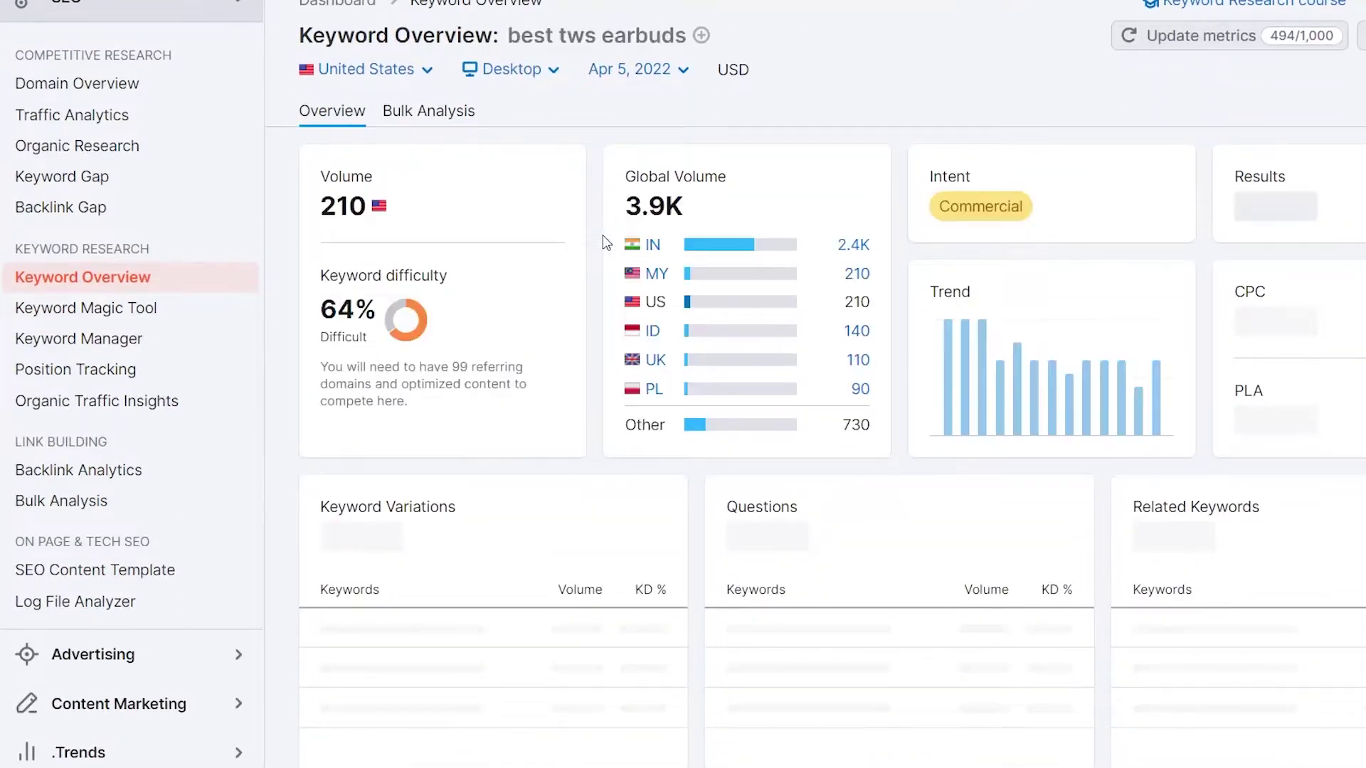
scroll(604, 242, "down", 8)
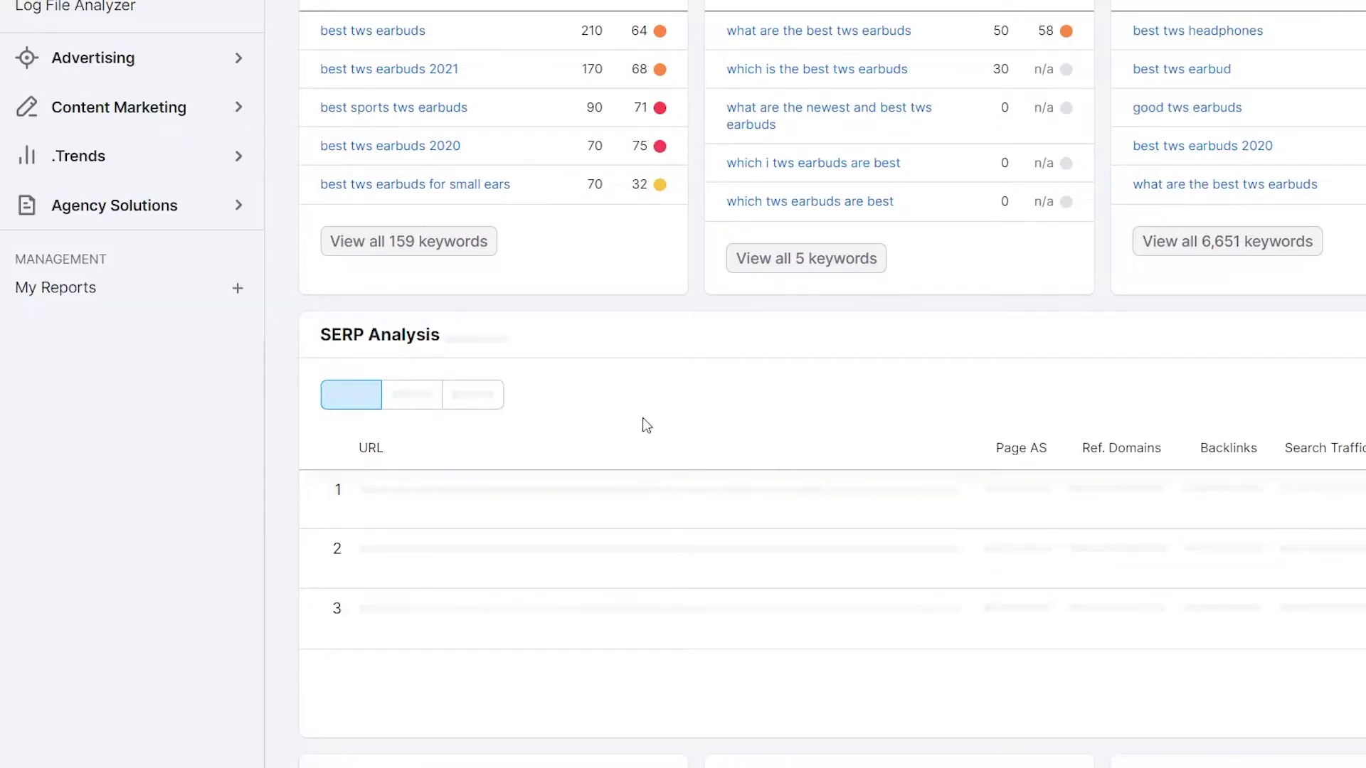
scroll(844, 404, "up", 2)
scroll(843, 404, "up", 3)
scroll(843, 404, "down", 3)
scroll(500, 593, "down", 2)
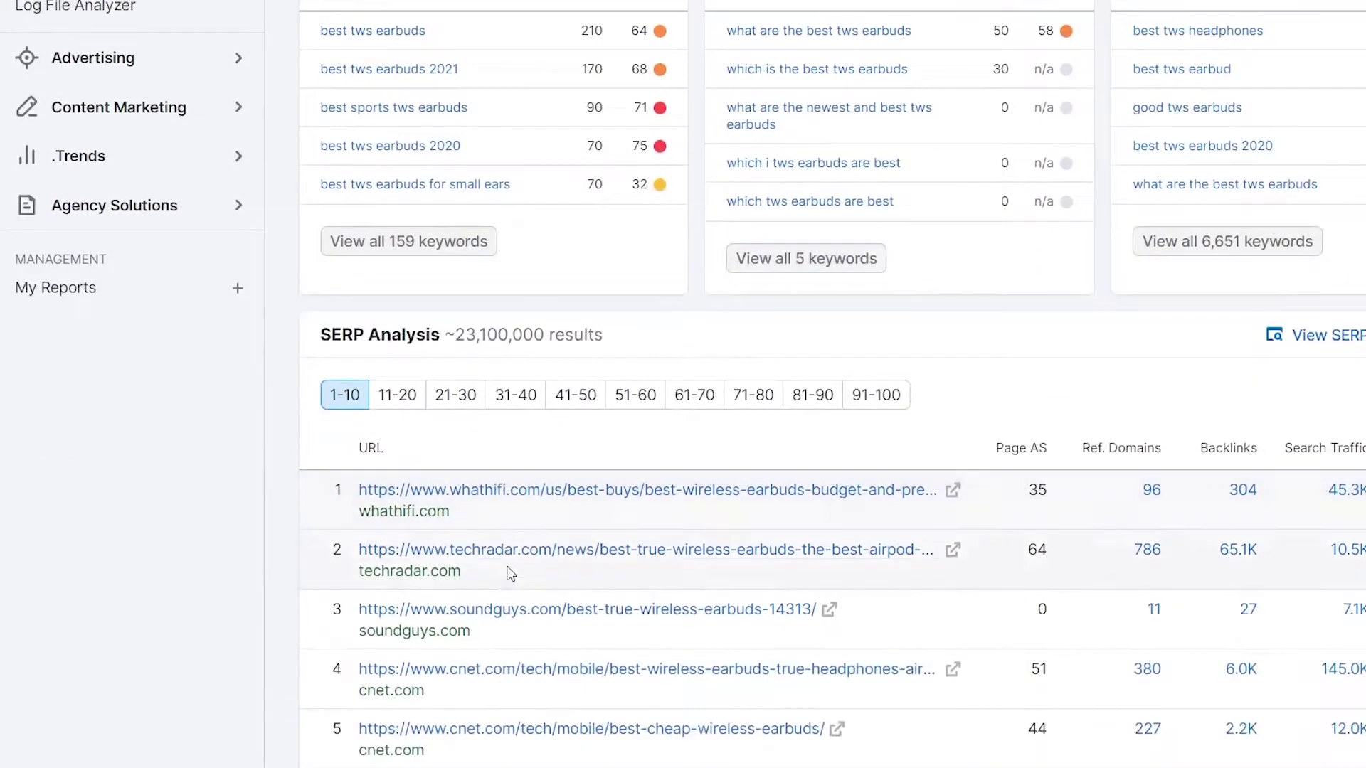
scroll(347, 644, "down", 4)
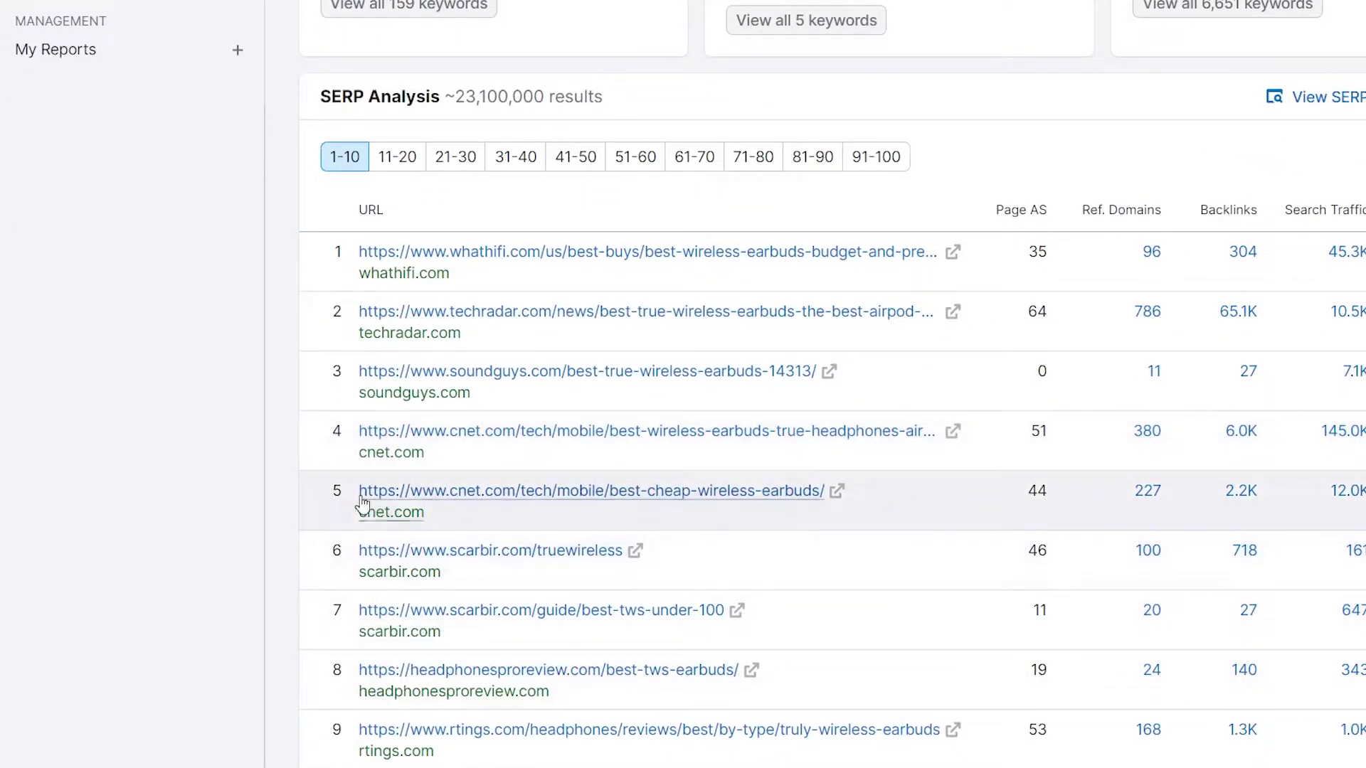
left_click_drag(328, 491, 459, 498)
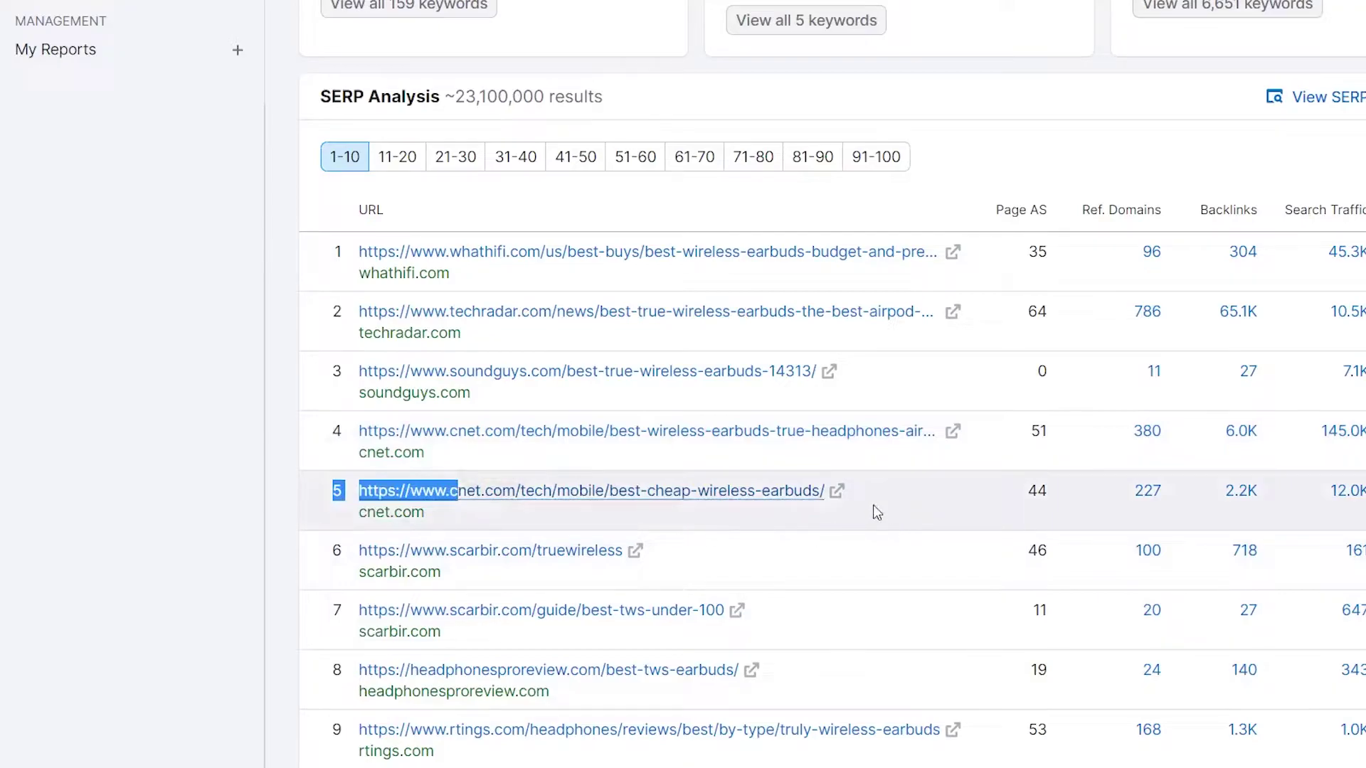
left_click(226, 324)
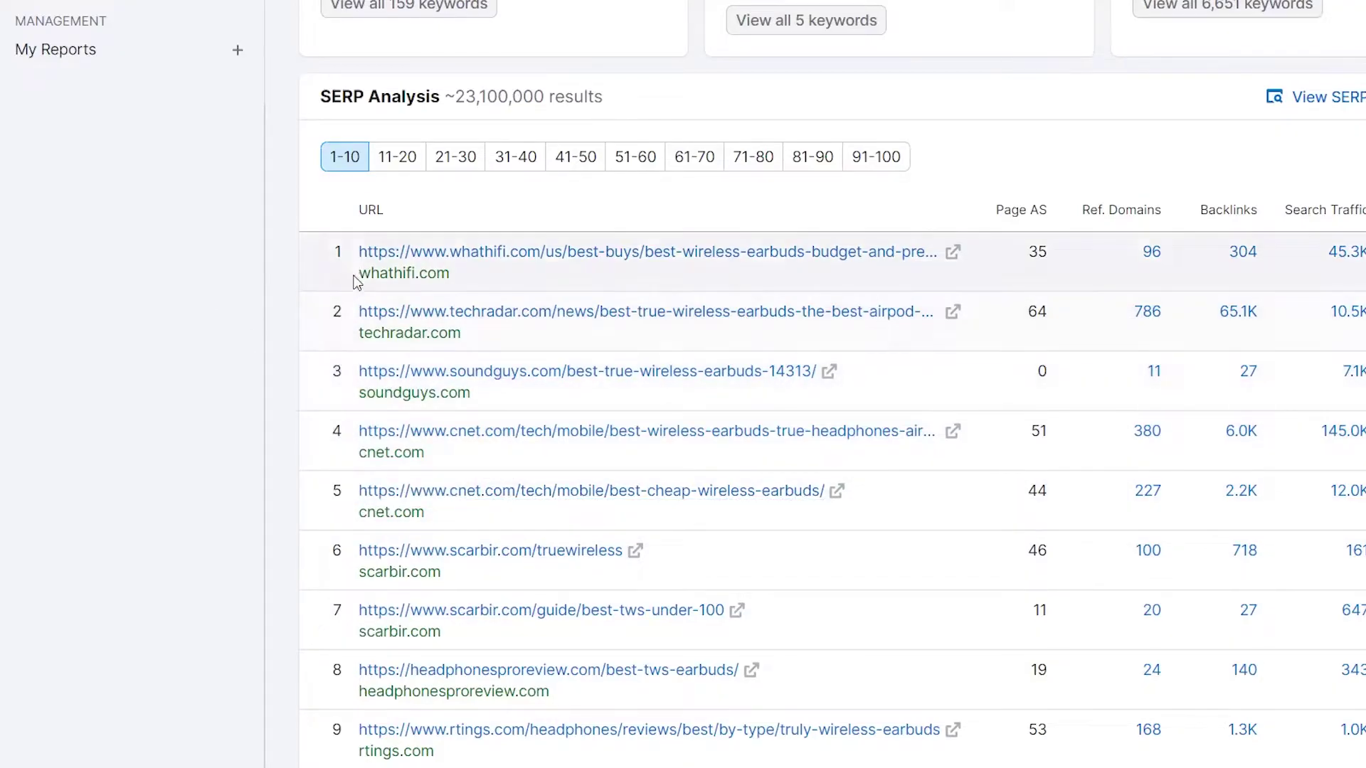
scroll(361, 530, "down", 2)
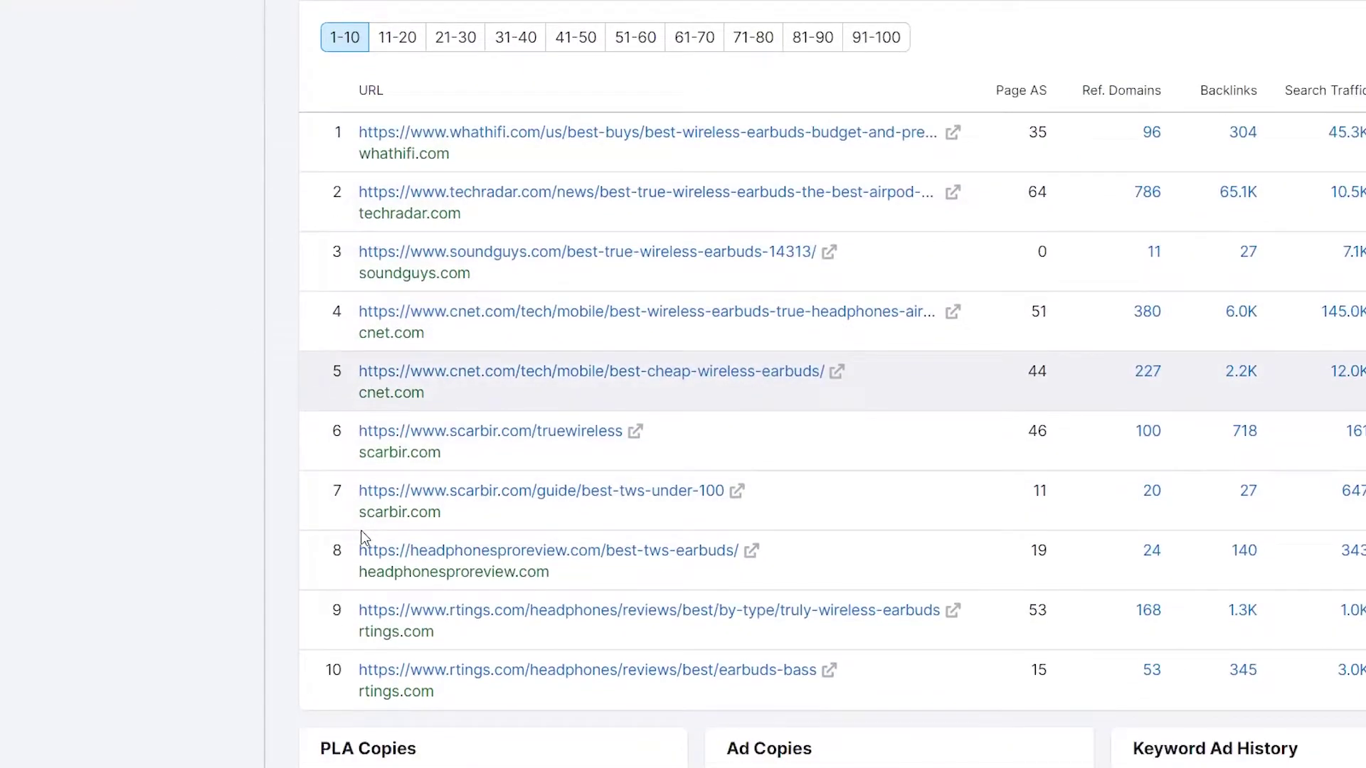
left_click_drag(358, 550, 741, 561)
key("ctrl+c")
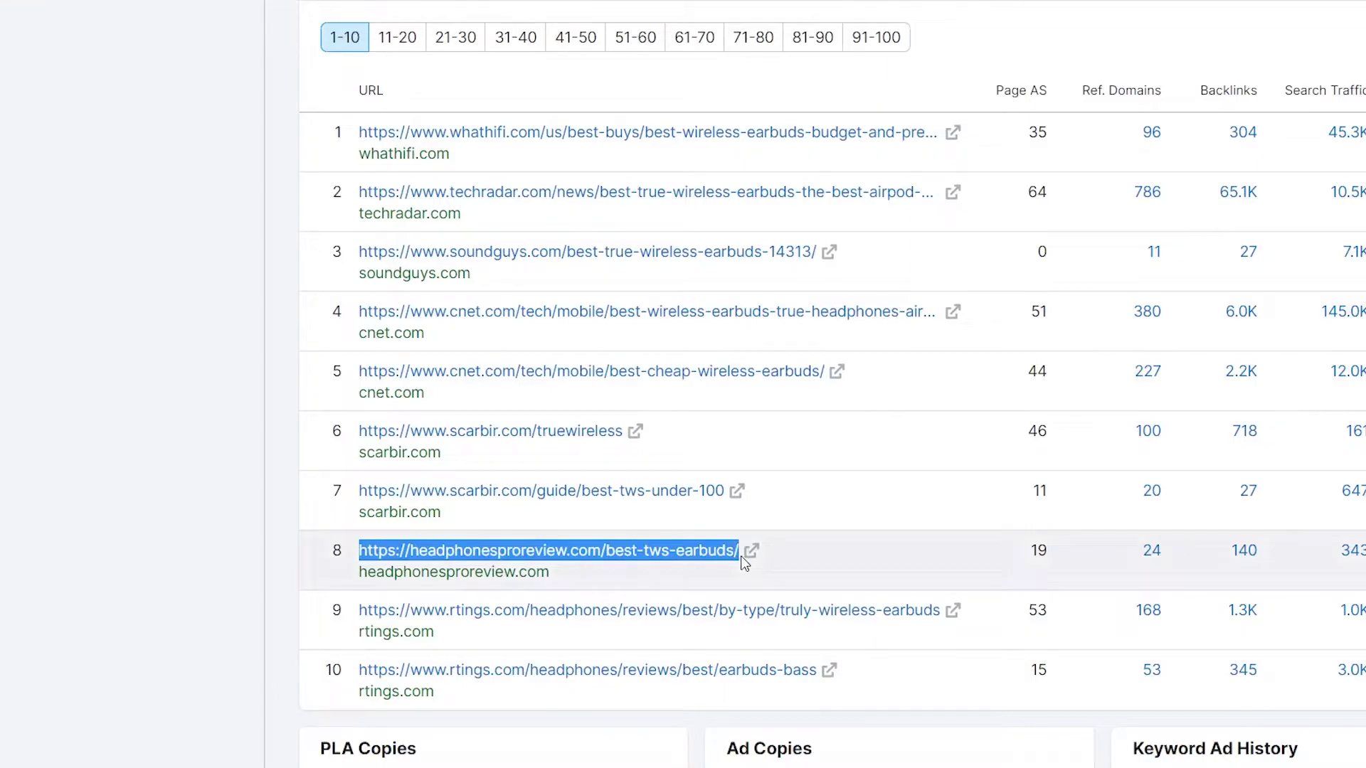
scroll(220, 396, "up", 7)
scroll(470, 578, "down", 7)
scroll(244, 384, "up", 7)
scroll(78, 284, "up", 7)
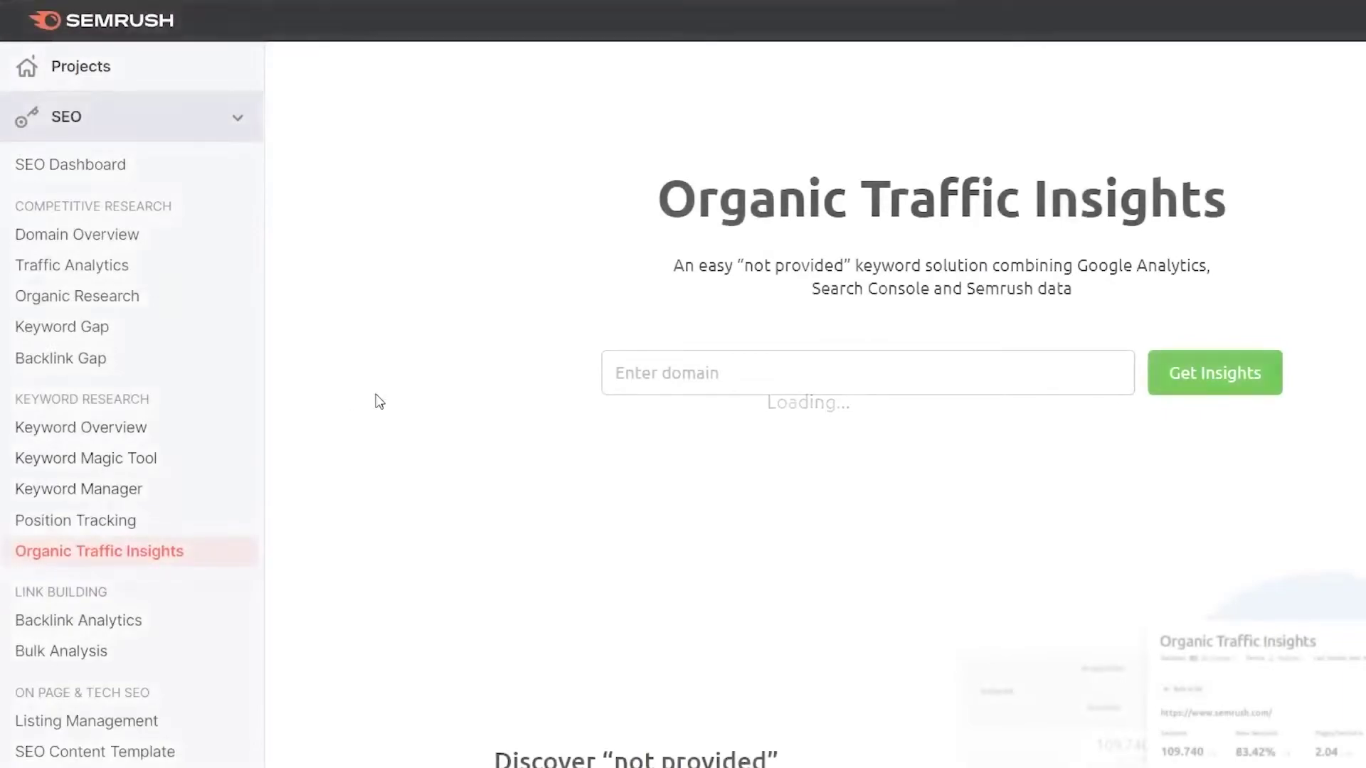
left_click(697, 385)
key("ctrl+v")
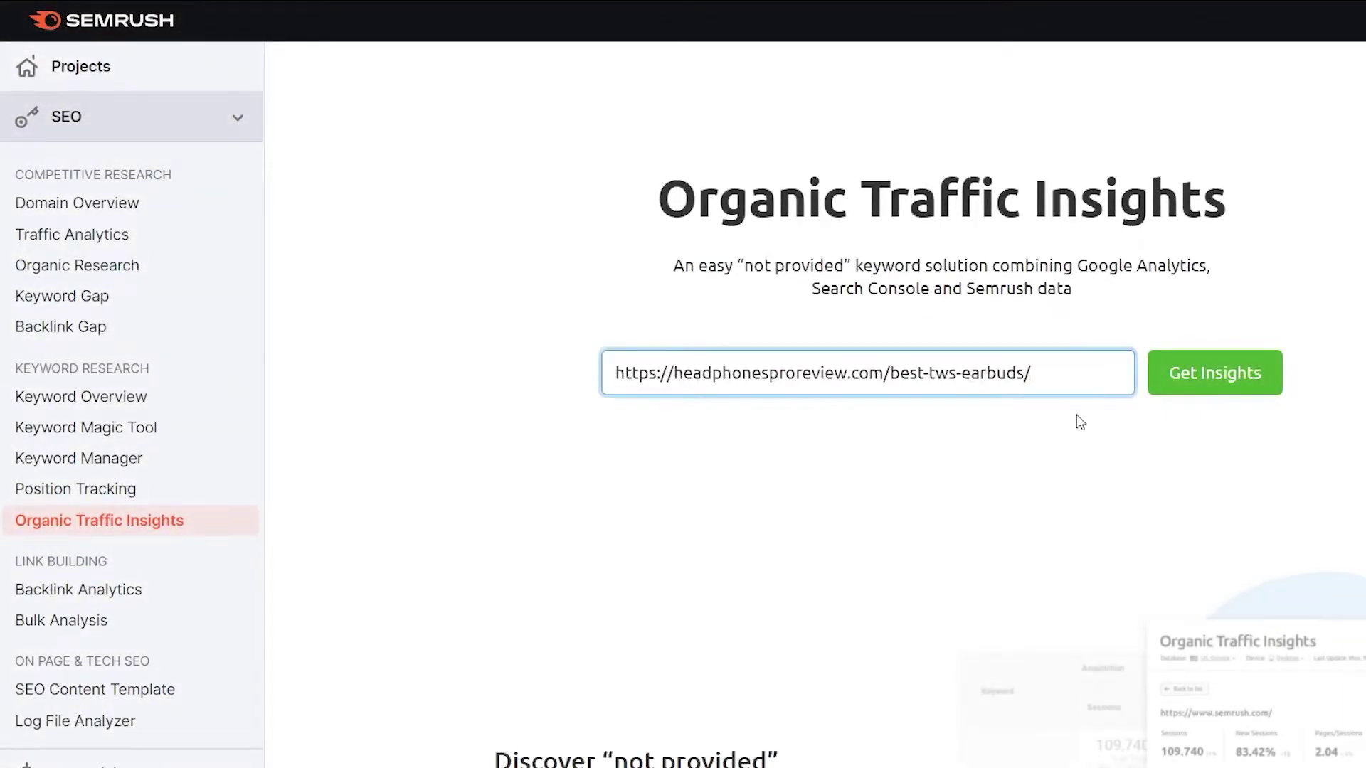
left_click(1201, 399)
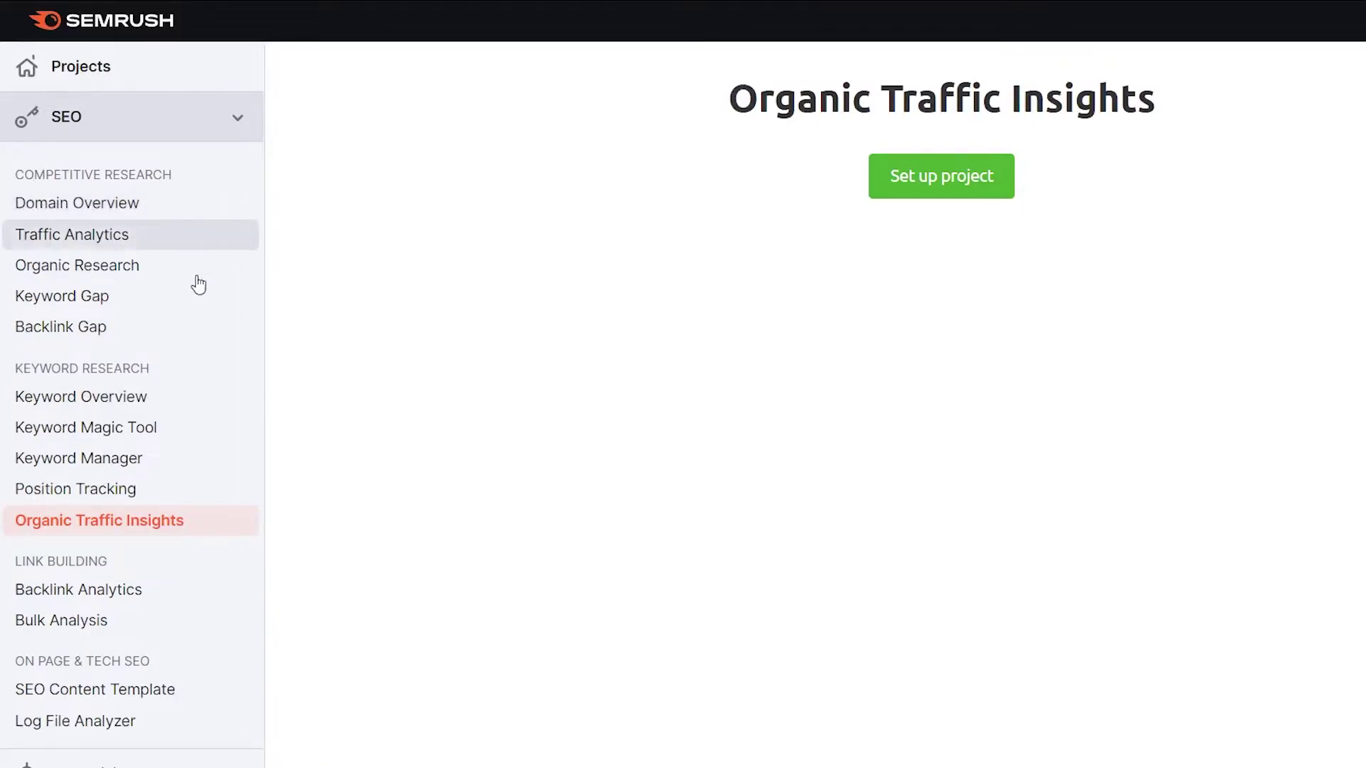
Step: Revisit the Keyword Overview start page and the related keywords for best tws earbuds in Keyword Magic Tool
left_click(151, 411)
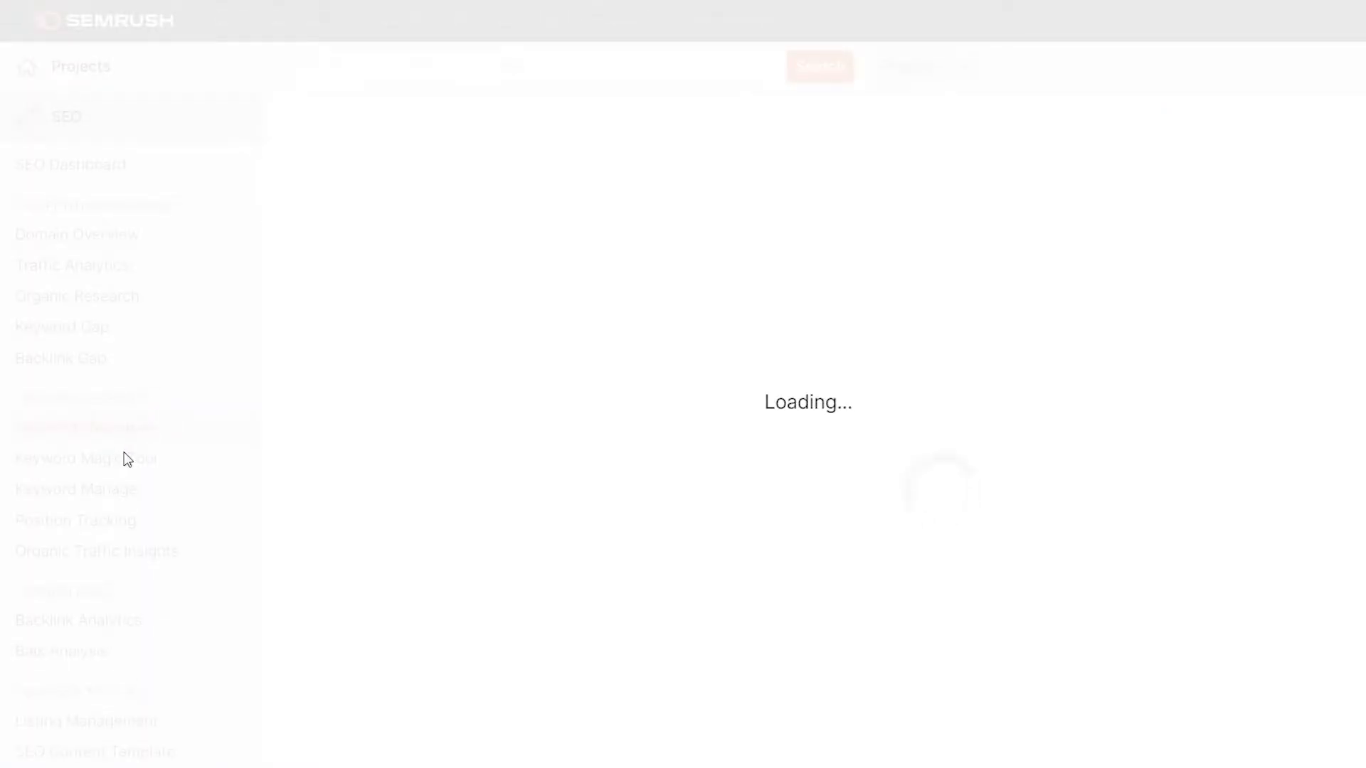
scroll(708, 292, "down", 5)
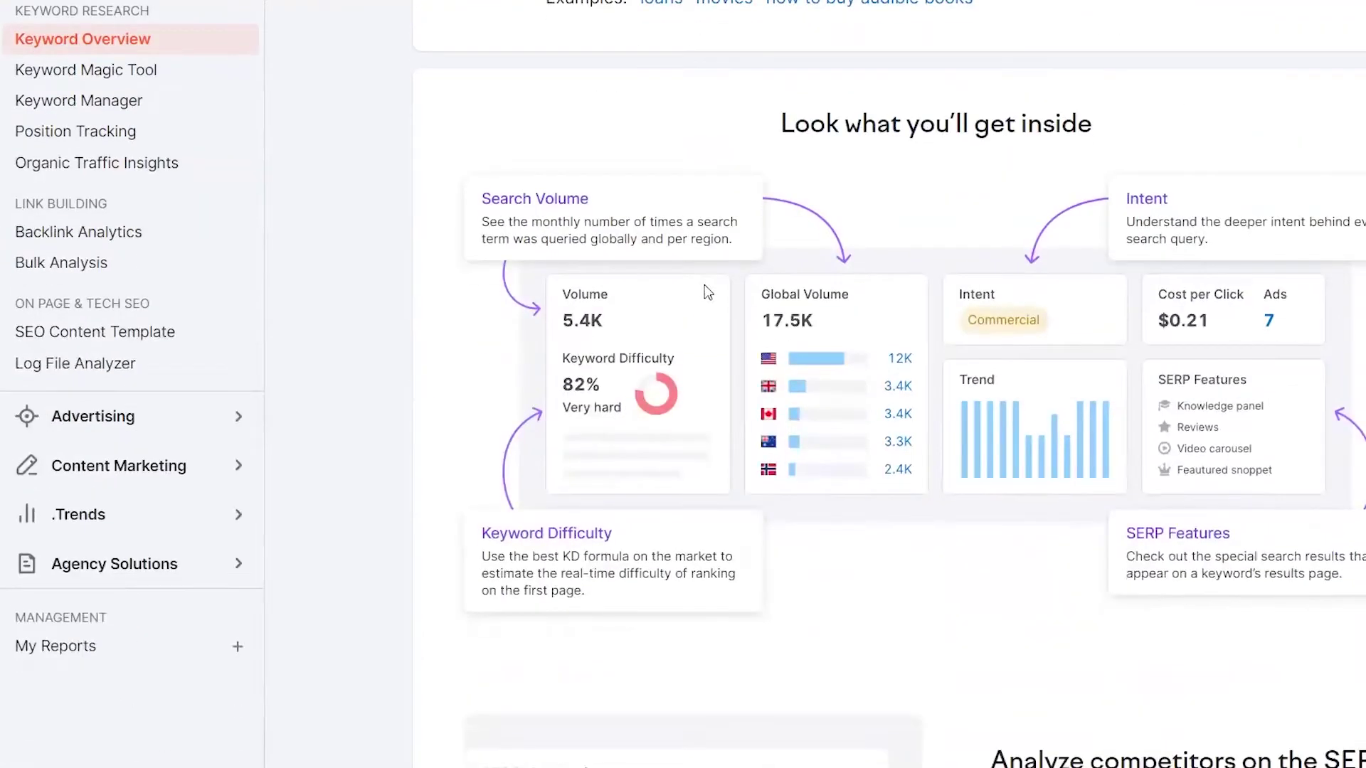
scroll(375, 367, "up", 5)
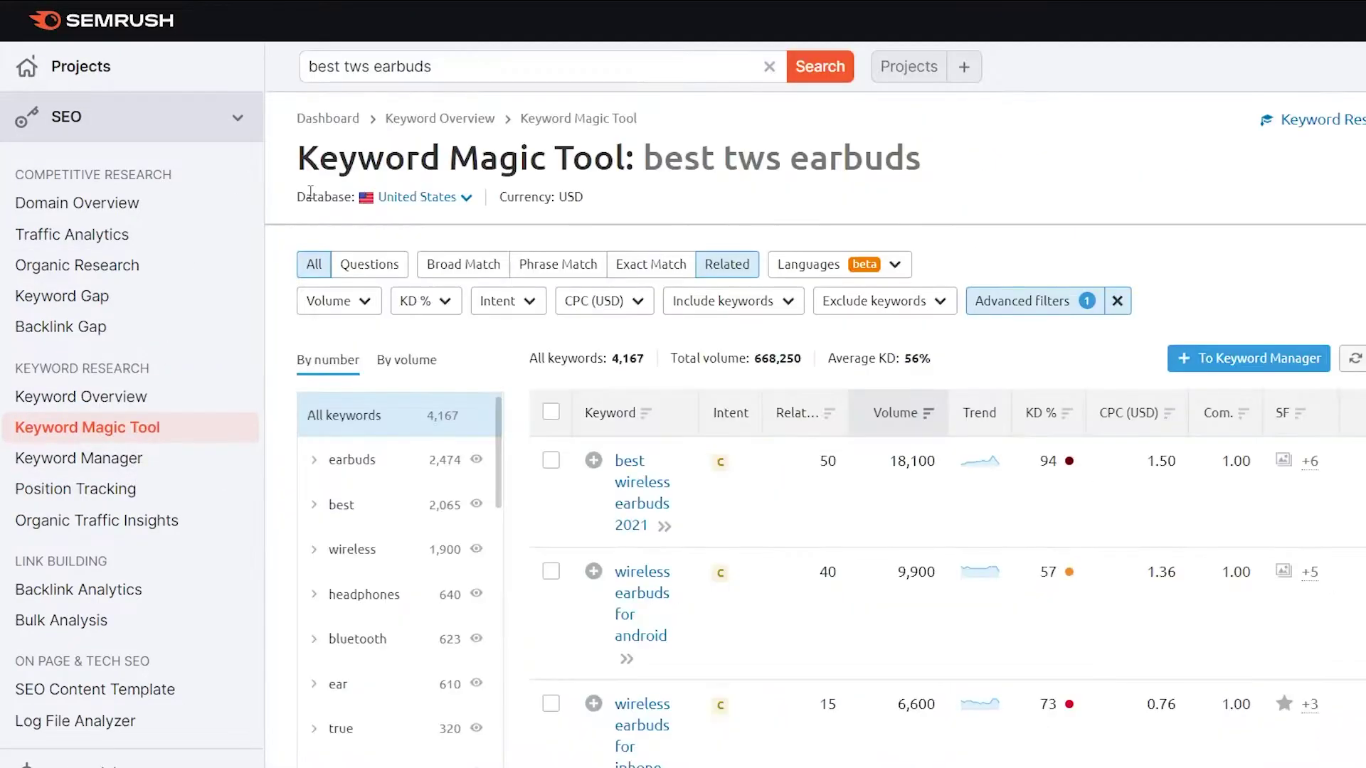
scroll(310, 192, "down", 3)
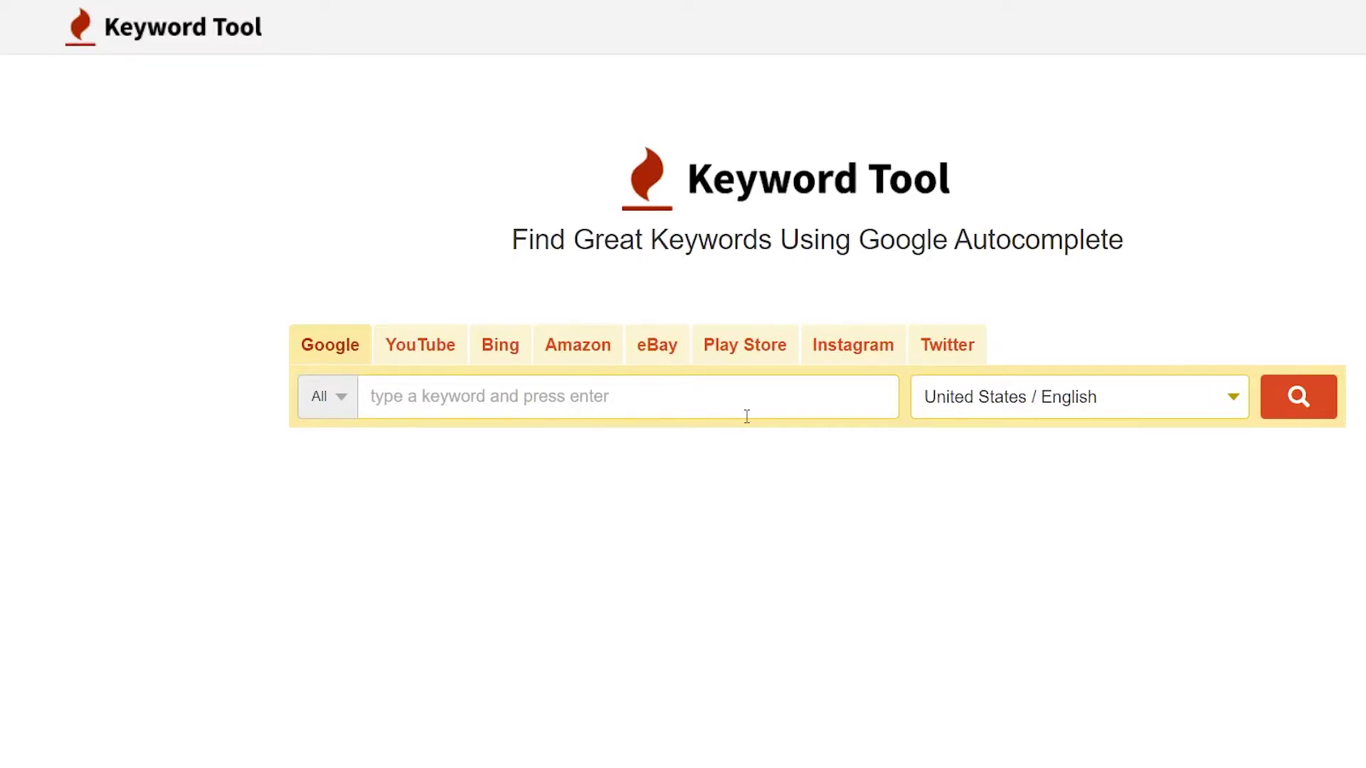
Step: Switch to the Keyword Tool site and search Google keywords for best tws earbuds with United States / English
left_click(1064, 402)
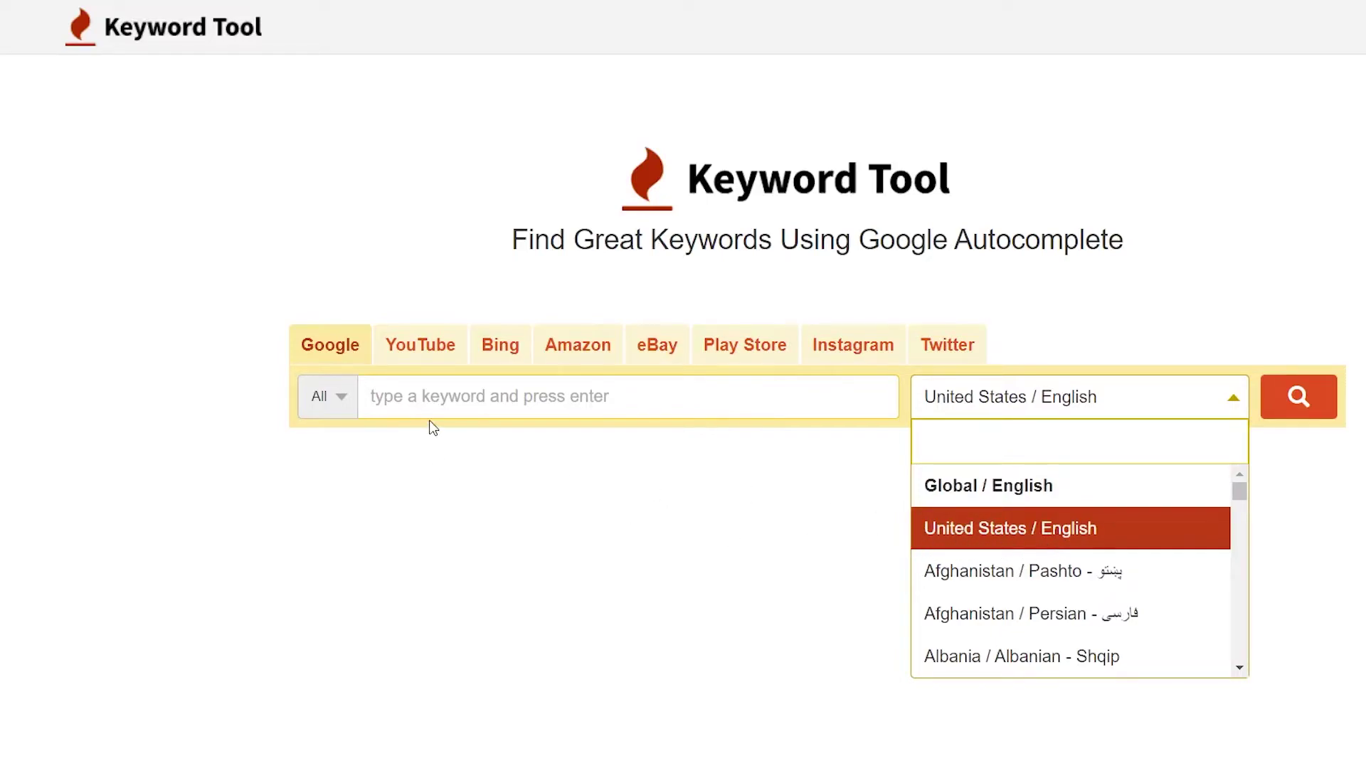
left_click(430, 397)
type("best tws")
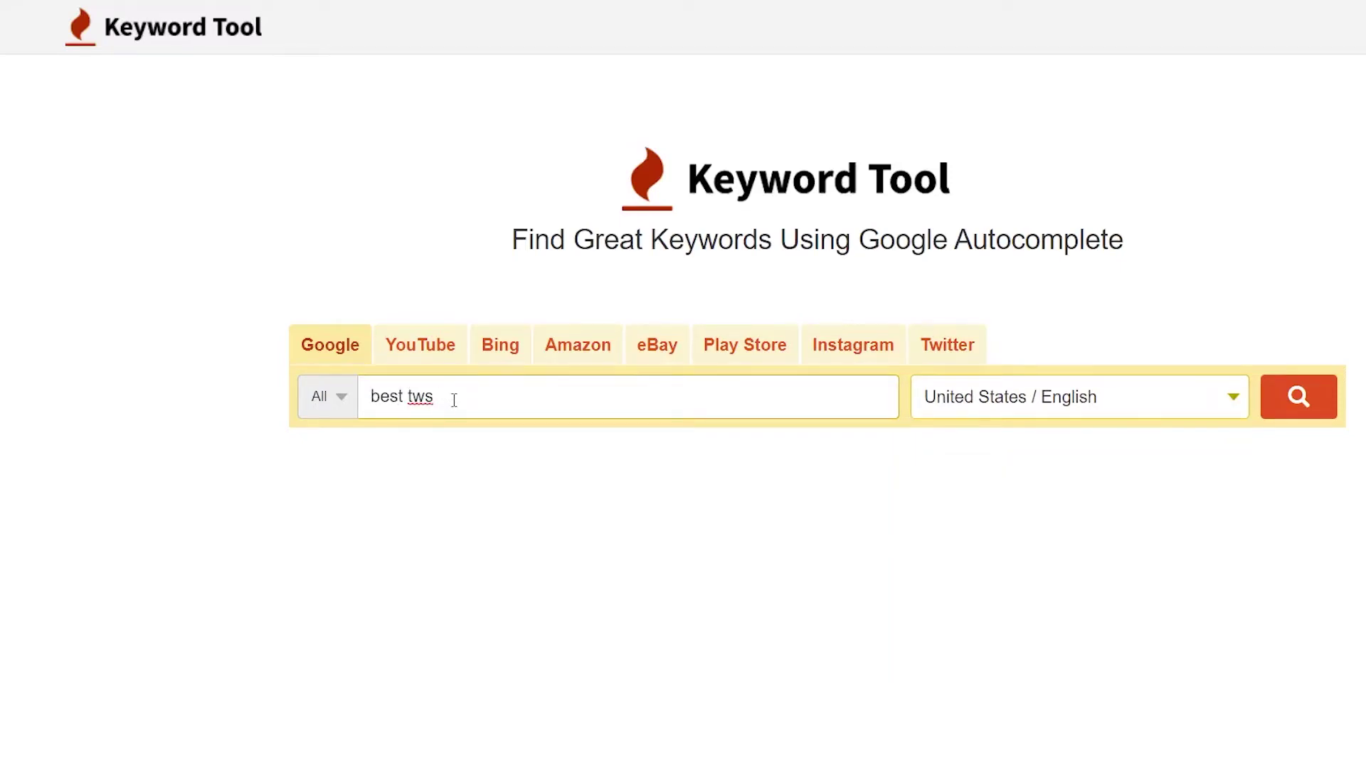
type(" earbuds")
left_click(1296, 405)
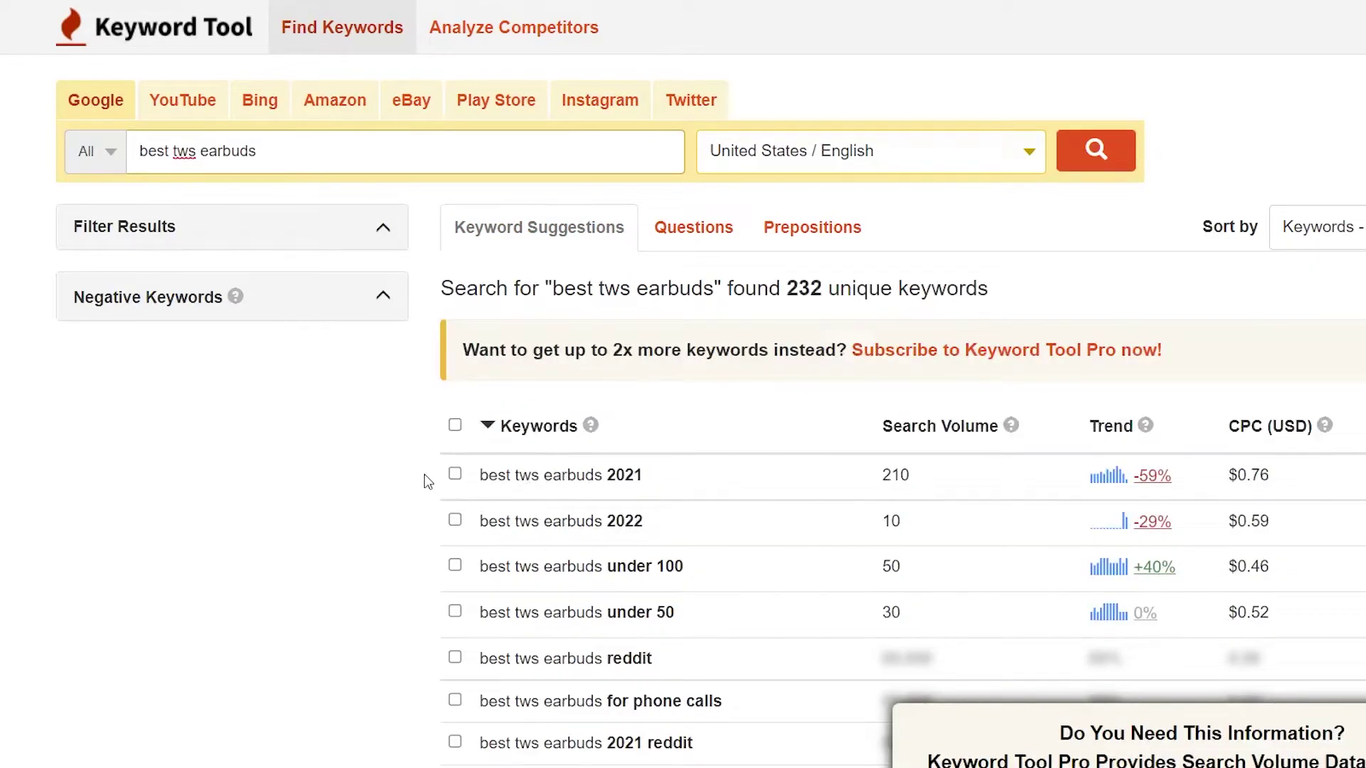
Step: Look through the keyword suggestions for best tws earbuds with their search volume, trend and CPC
scroll(423, 472, "down", 5)
scroll(676, 487, "up", 5)
scroll(768, 479, "down", 10)
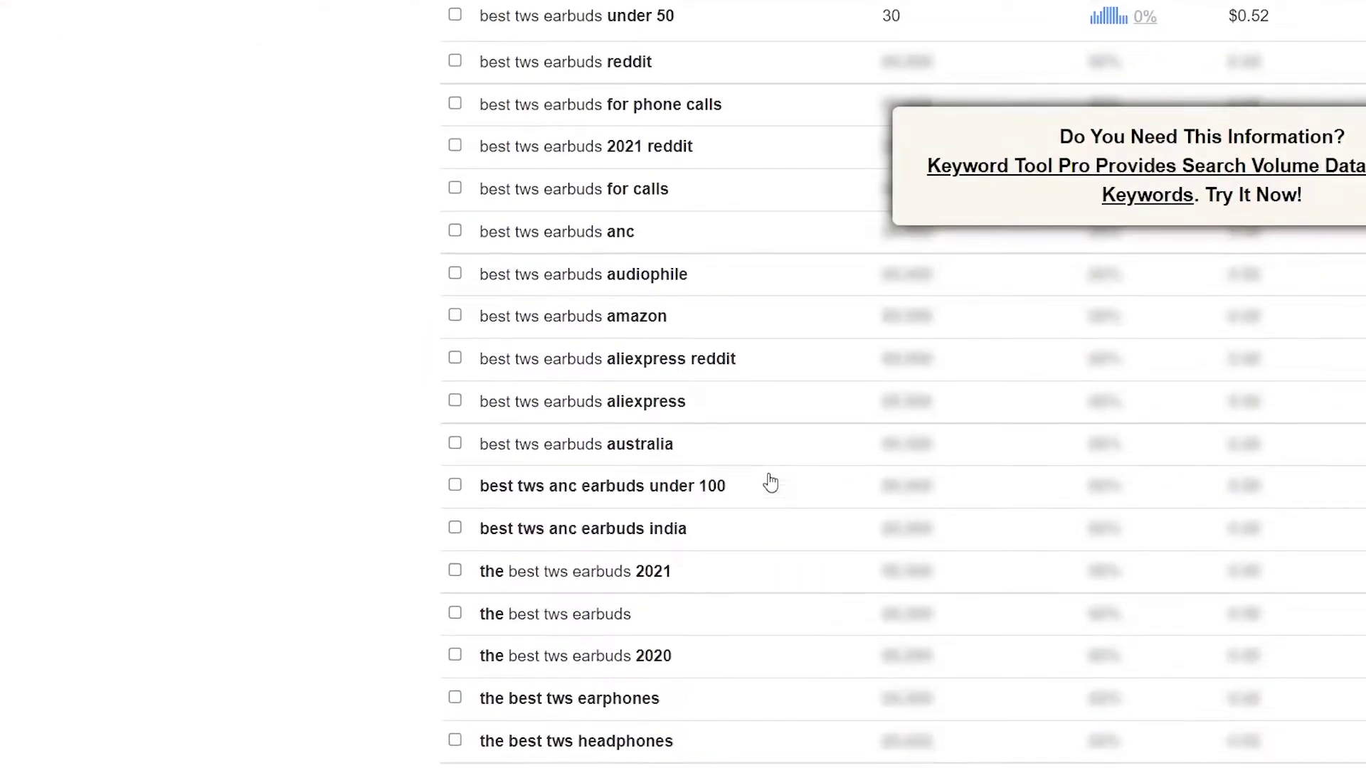
scroll(766, 482, "up", 5)
scroll(1006, 482, "up", 5)
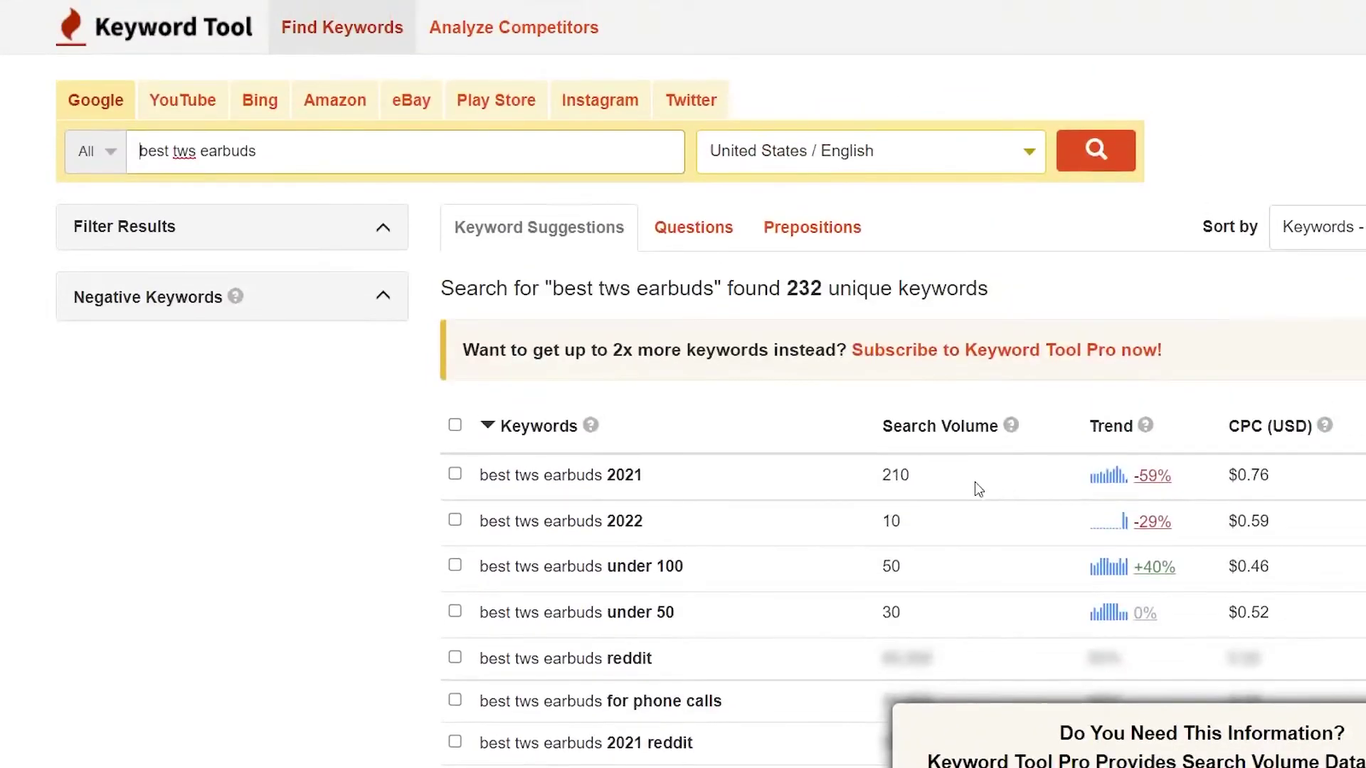
scroll(618, 498, "down", 5)
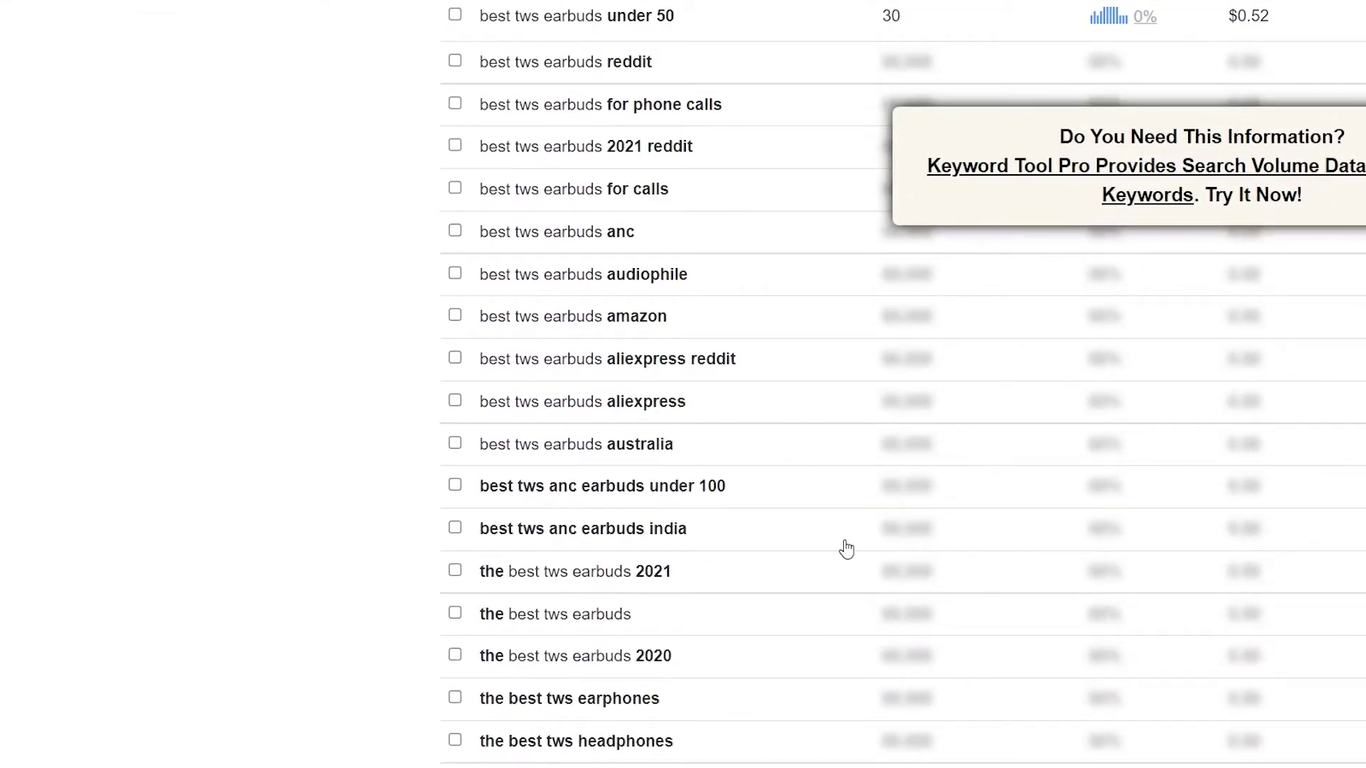
scroll(844, 548, "up", 5)
scroll(845, 554, "down", 2)
scroll(795, 527, "up", 2)
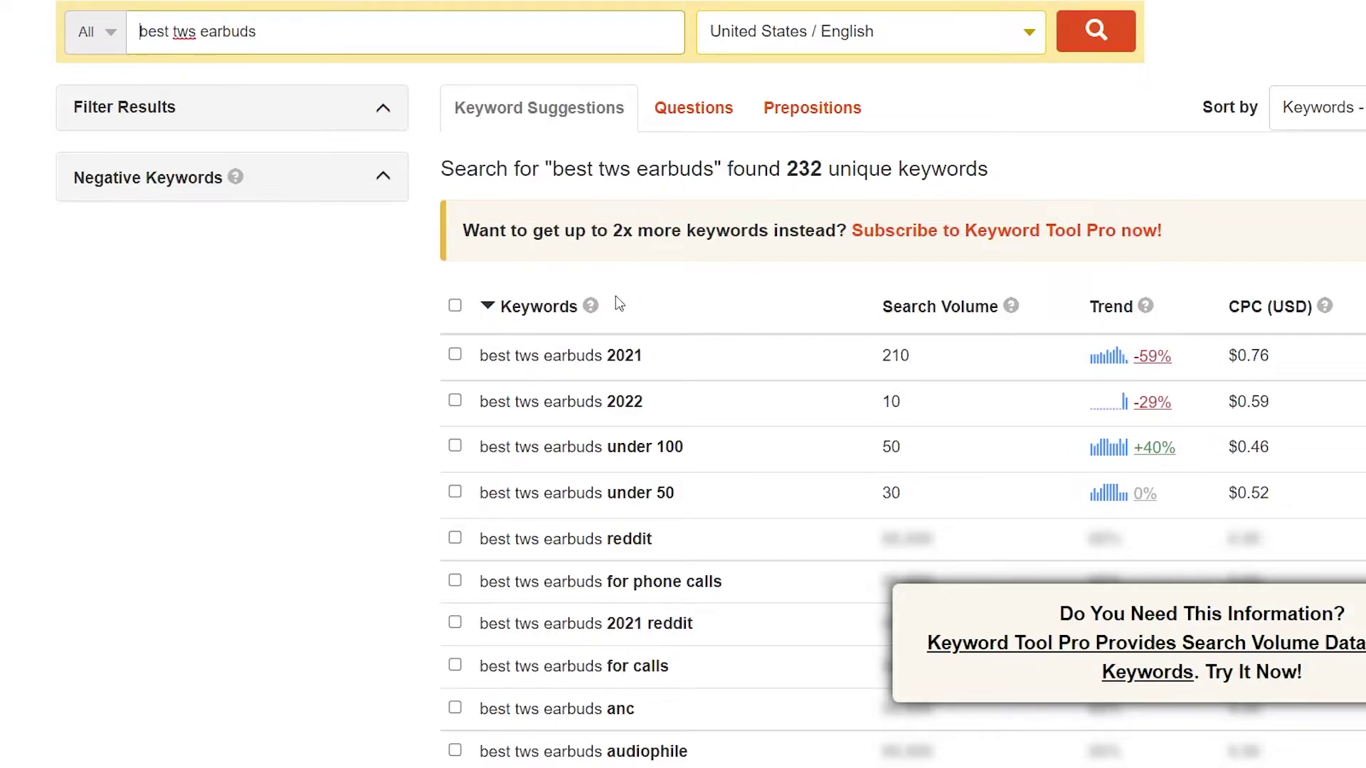
Step: Expand the result filter and inspect the negative keywords box, then collapse that box again
scroll(610, 303, "up", 2)
left_click(360, 233)
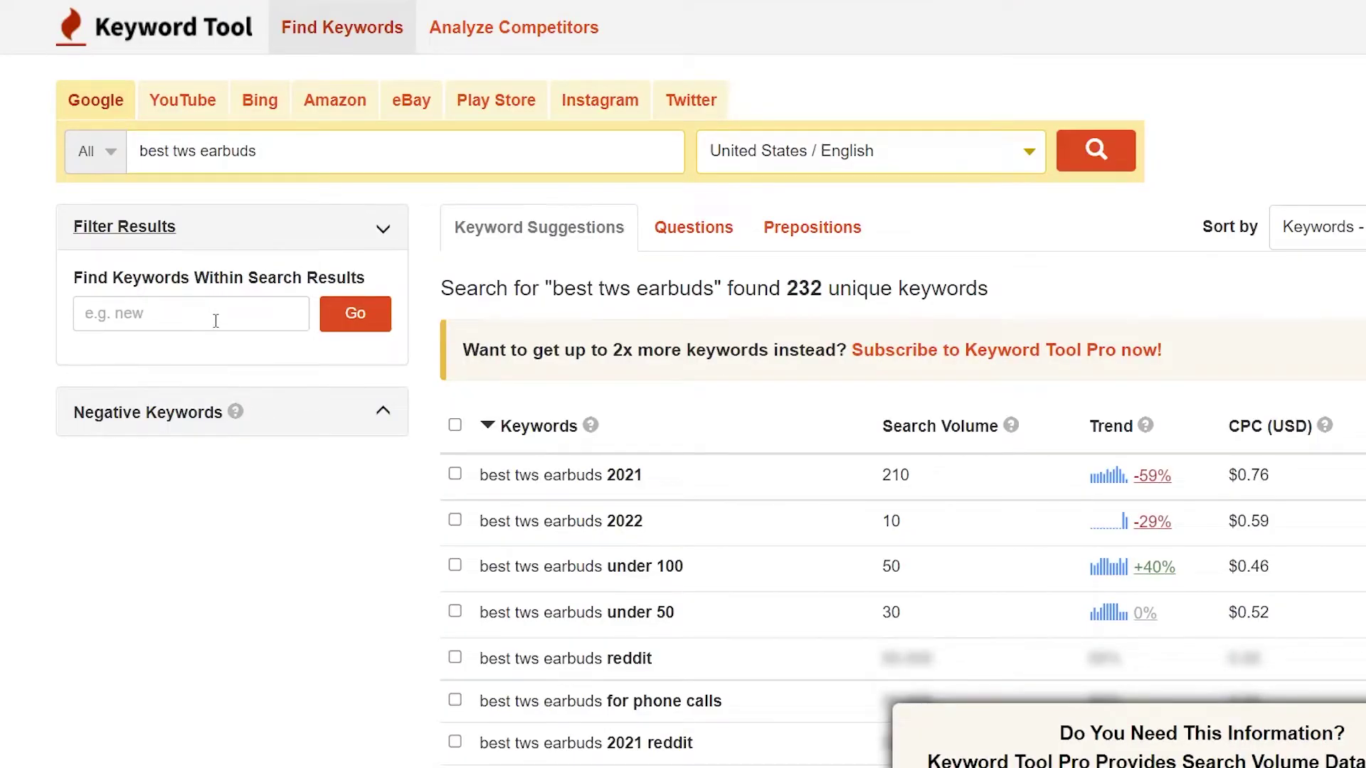
left_click(384, 419)
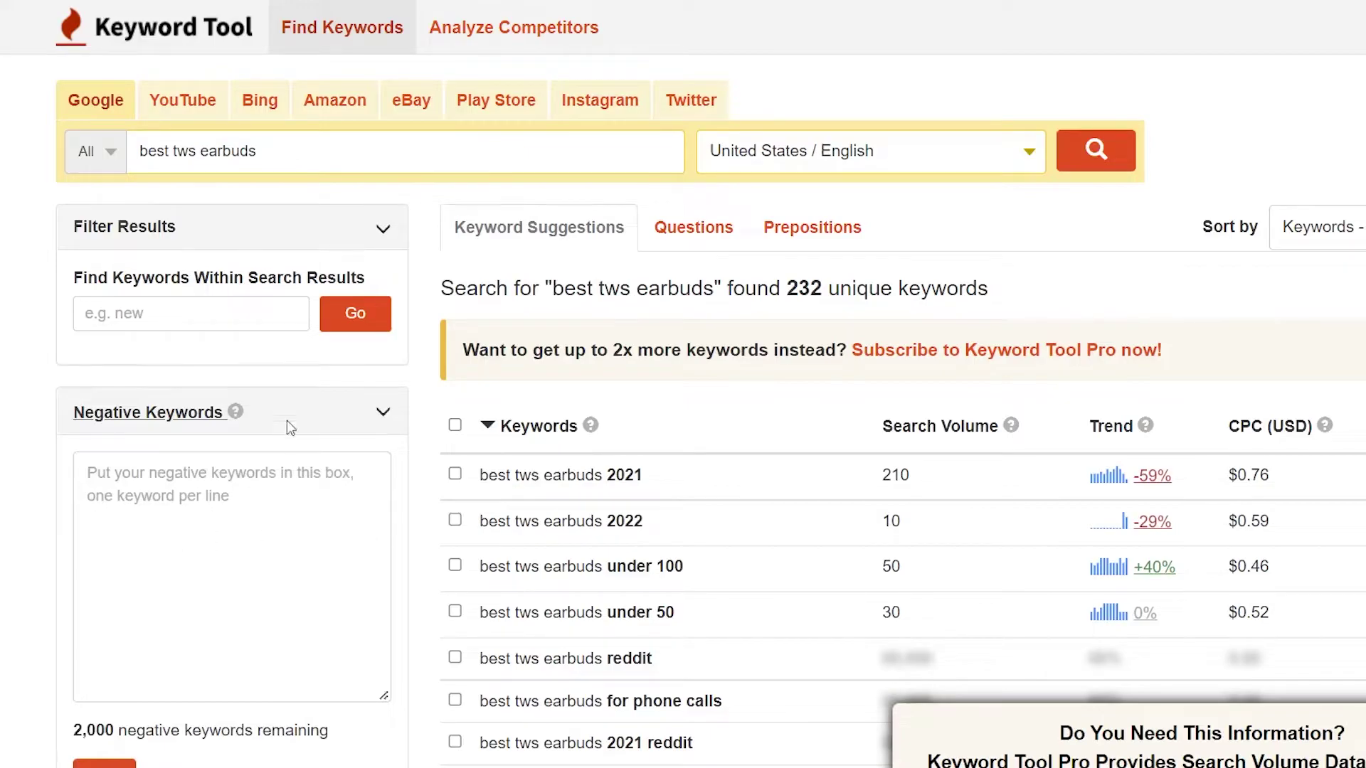
left_click(381, 414)
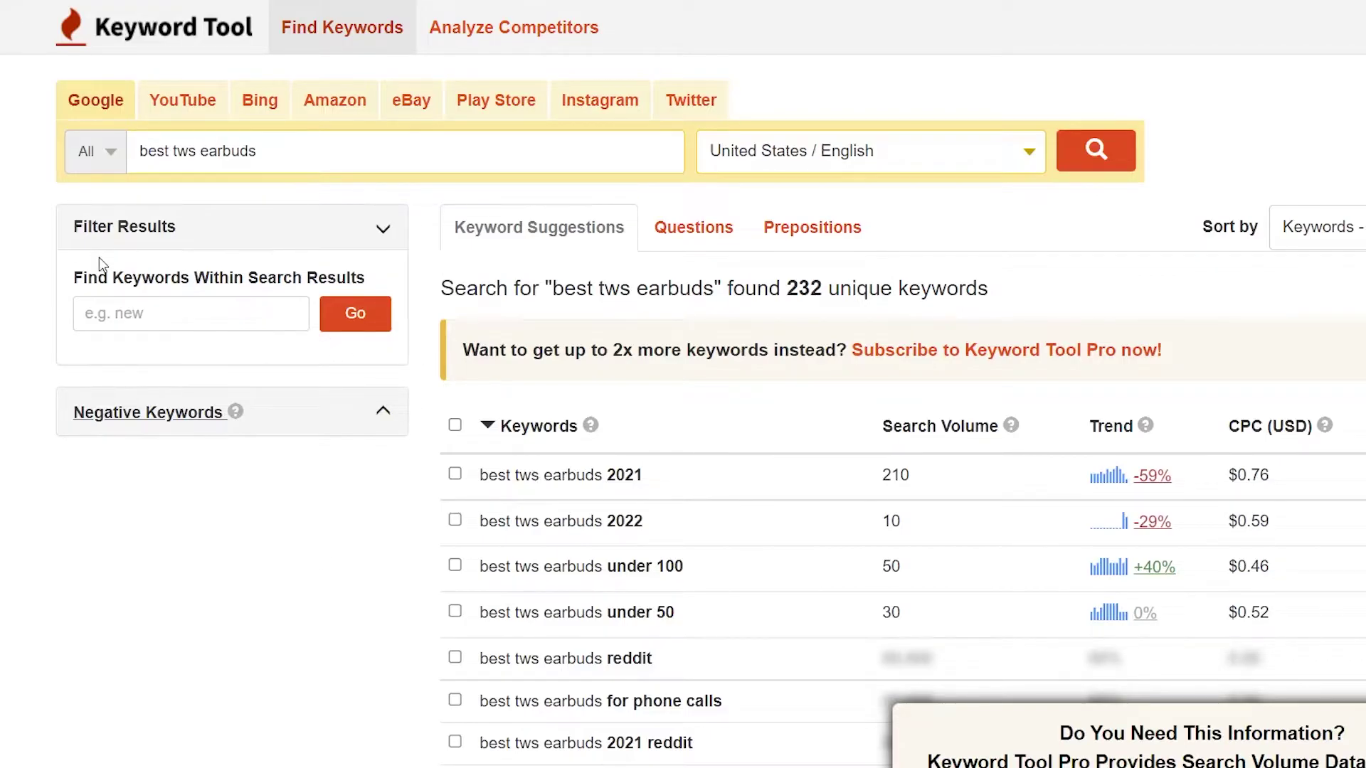
Step: View the question keywords and the preposition keywords for best tws earbuds
left_click(684, 244)
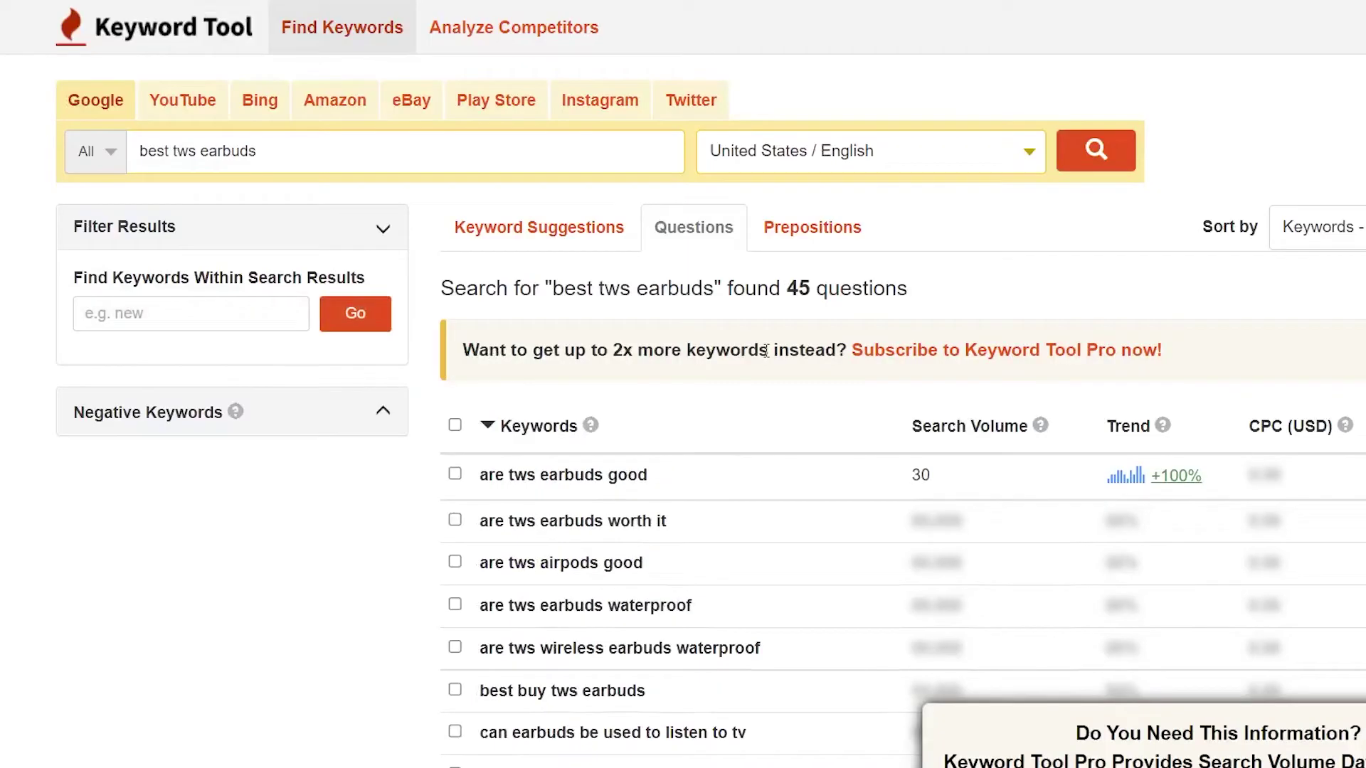
left_click(831, 248)
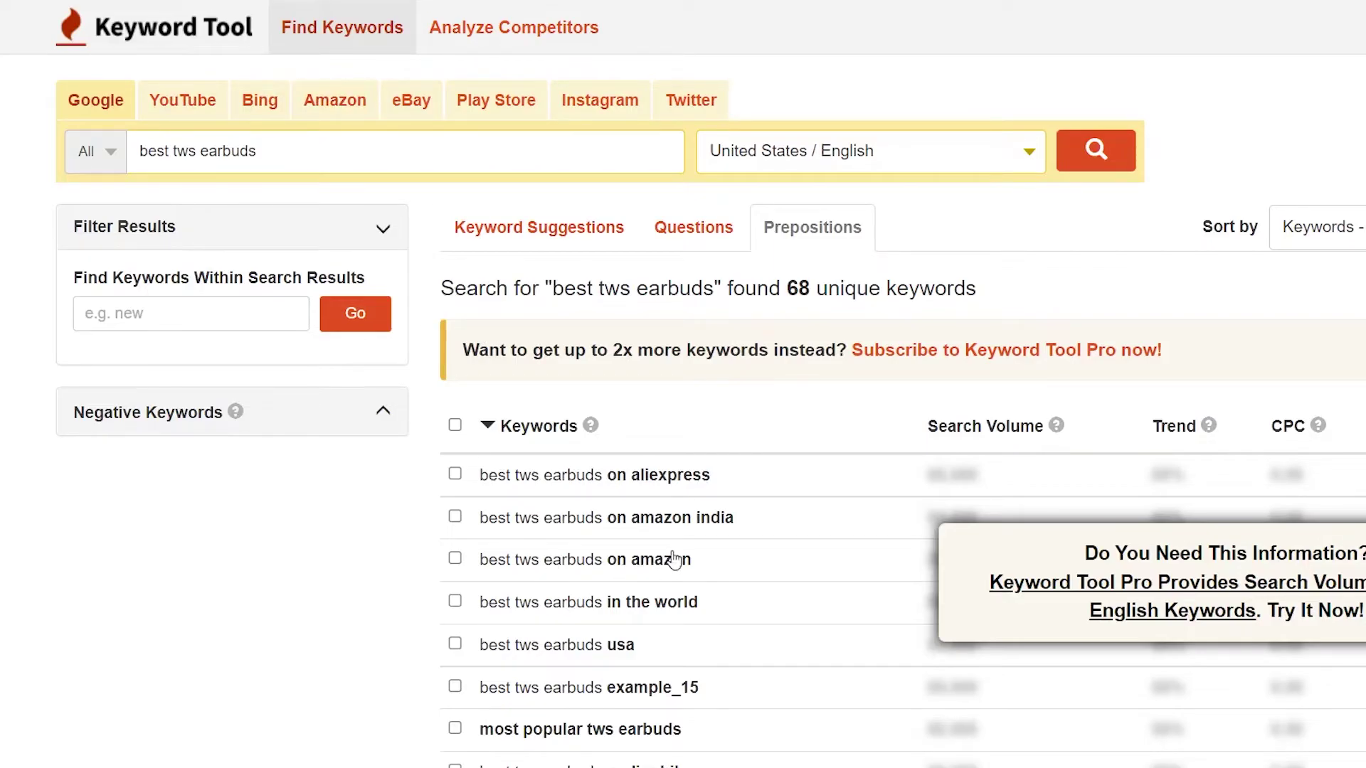
scroll(750, 497, "down", 3)
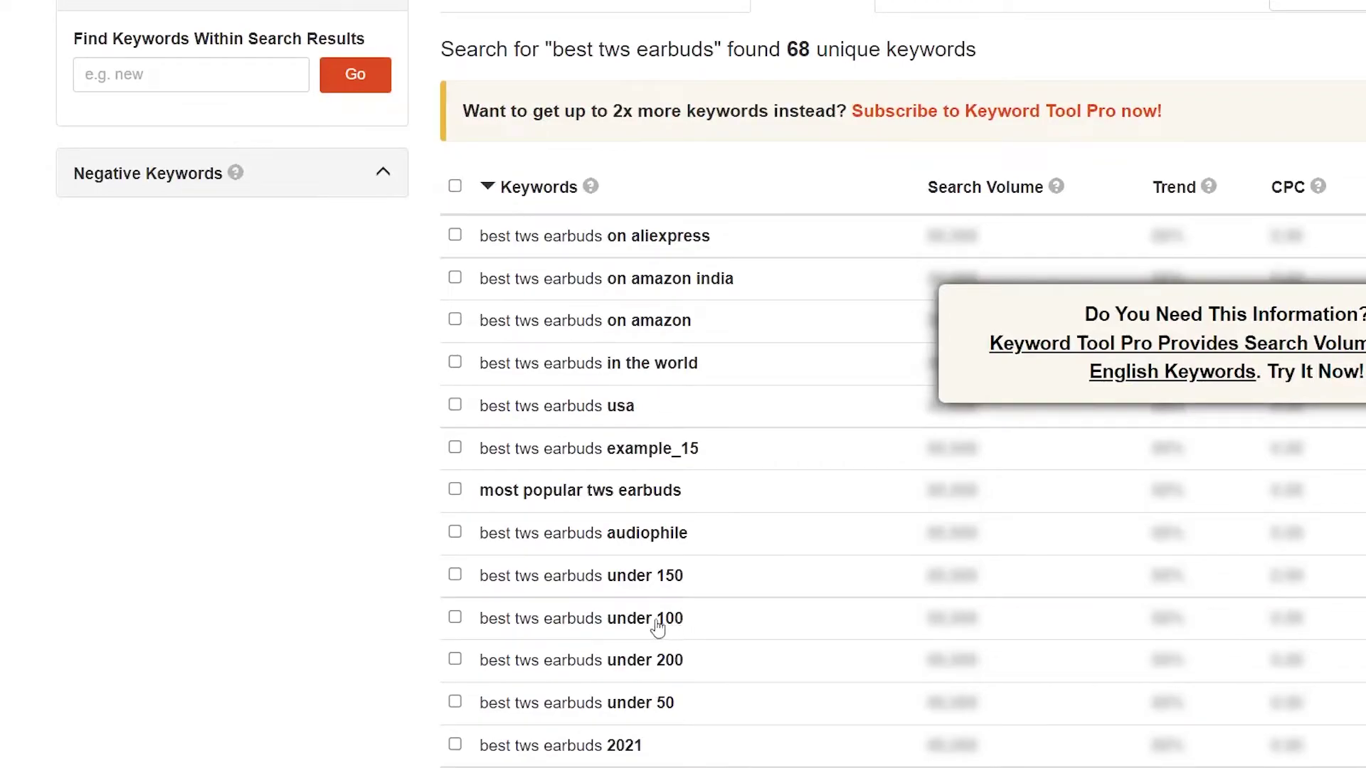
scroll(638, 668, "up", 3)
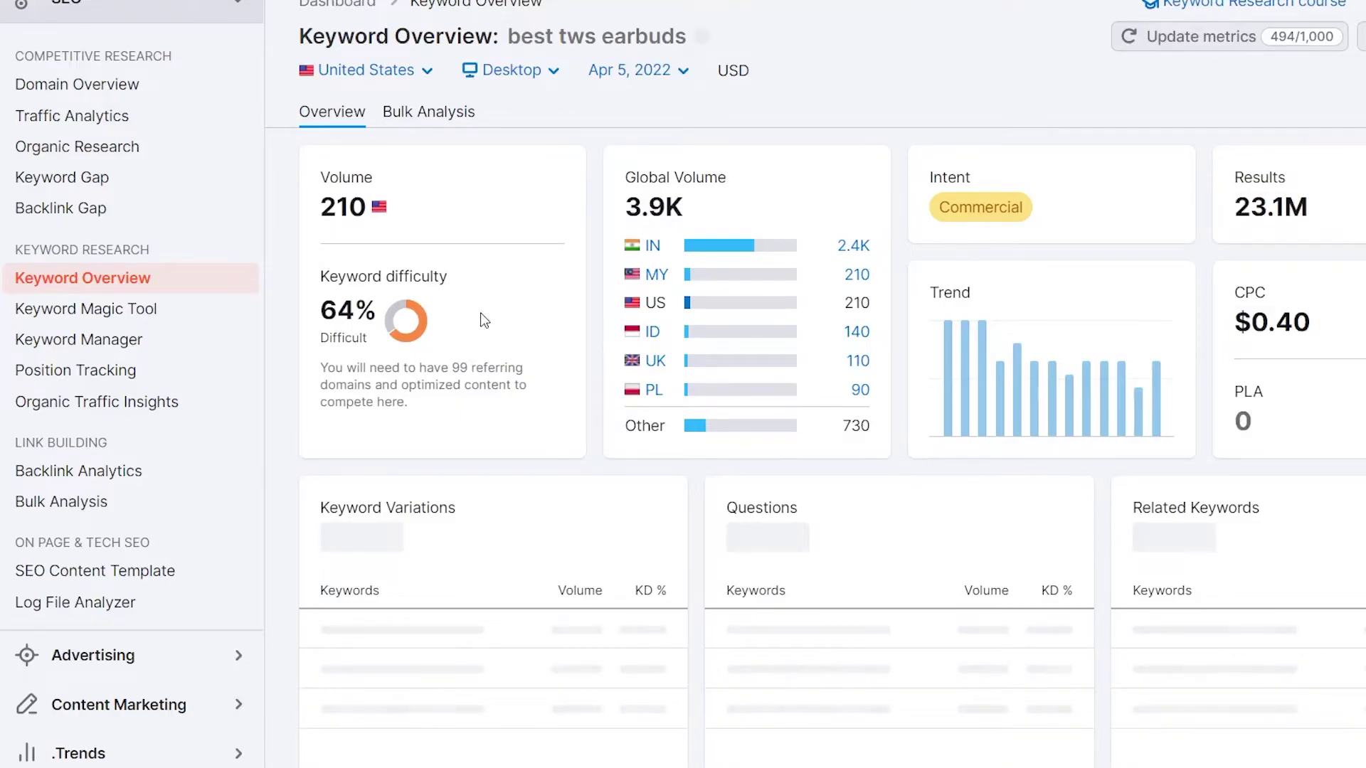
Step: Switch back to Semrush Keyword Overview for best tws earbuds and open the full list of related keywords
scroll(512, 384, "down", 2)
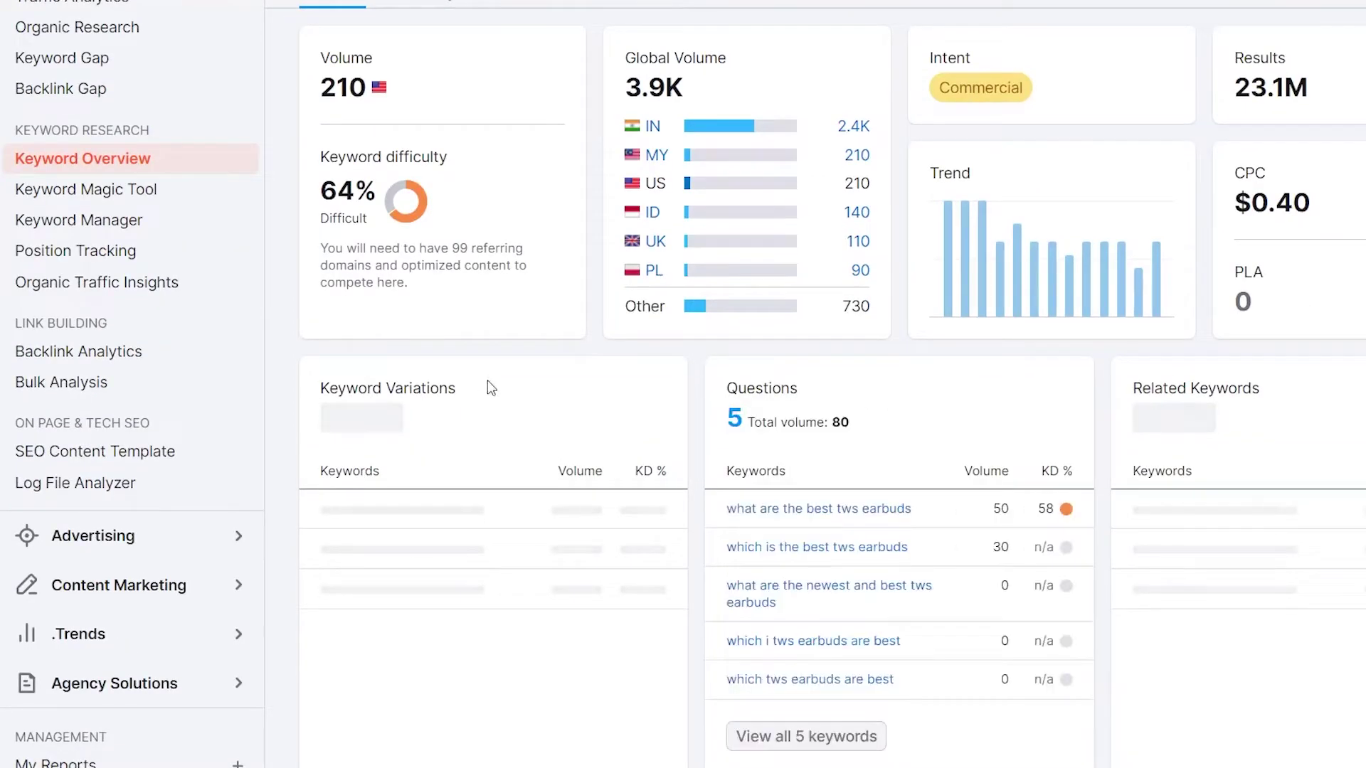
scroll(1190, 415, "down", 4)
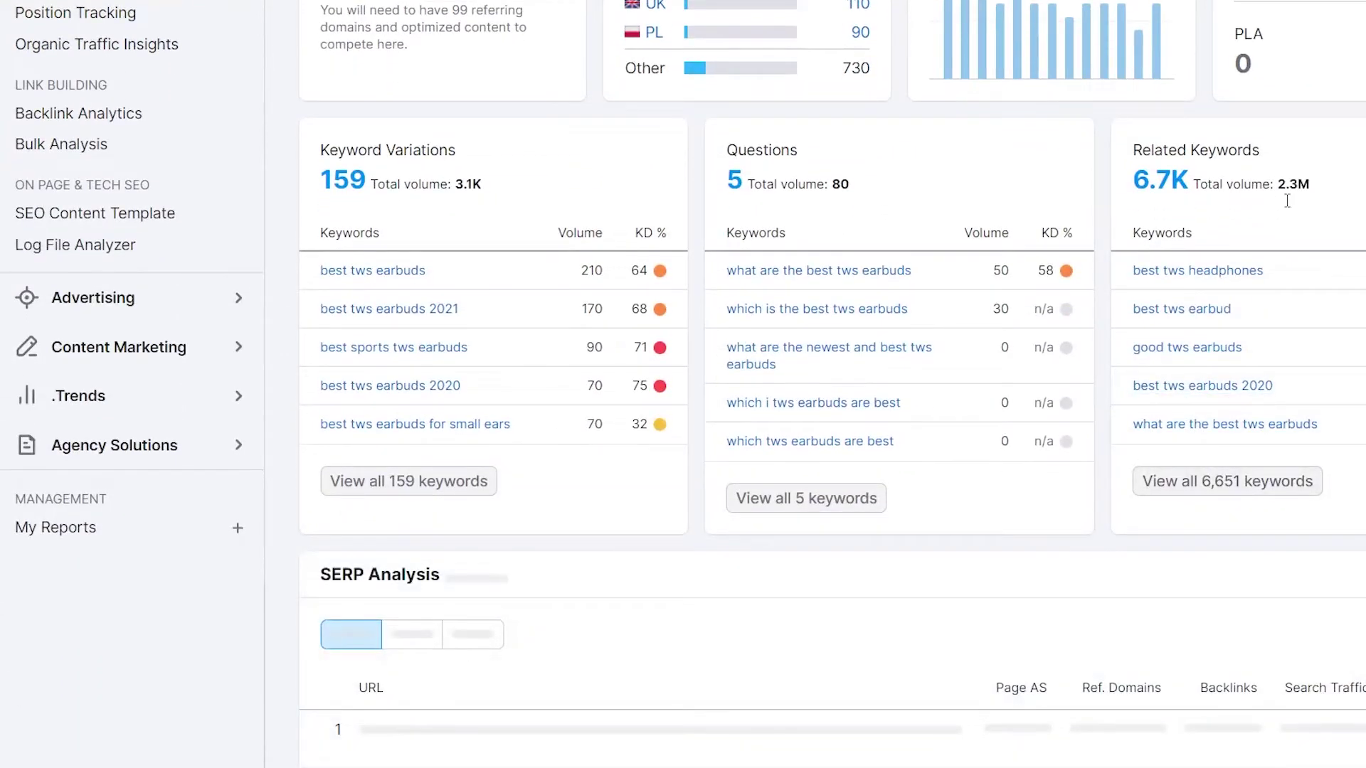
left_click(1233, 491)
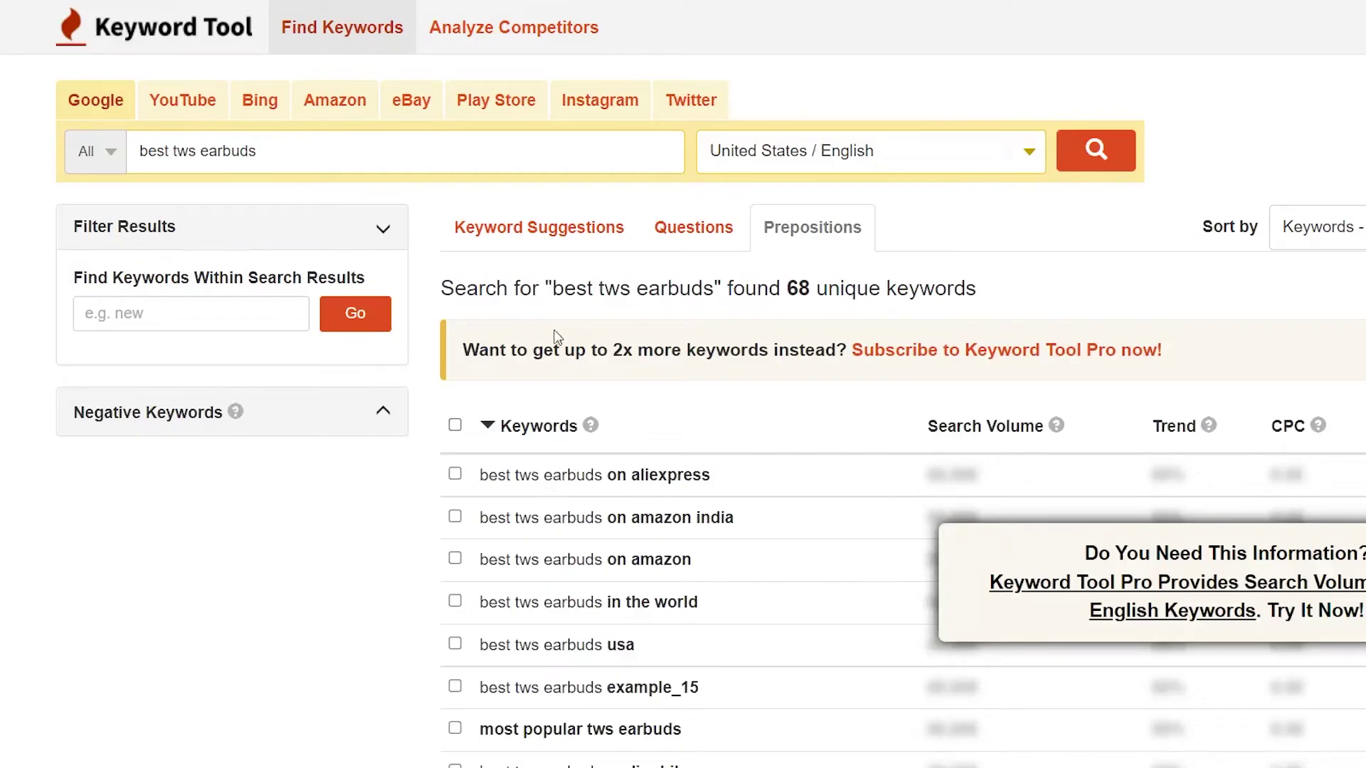
Step: Switch to Keyword Tool and look through the preposition keywords for best tws earbuds
scroll(680, 512, "down", 5)
scroll(662, 541, "up", 5)
scroll(651, 593, "down", 10)
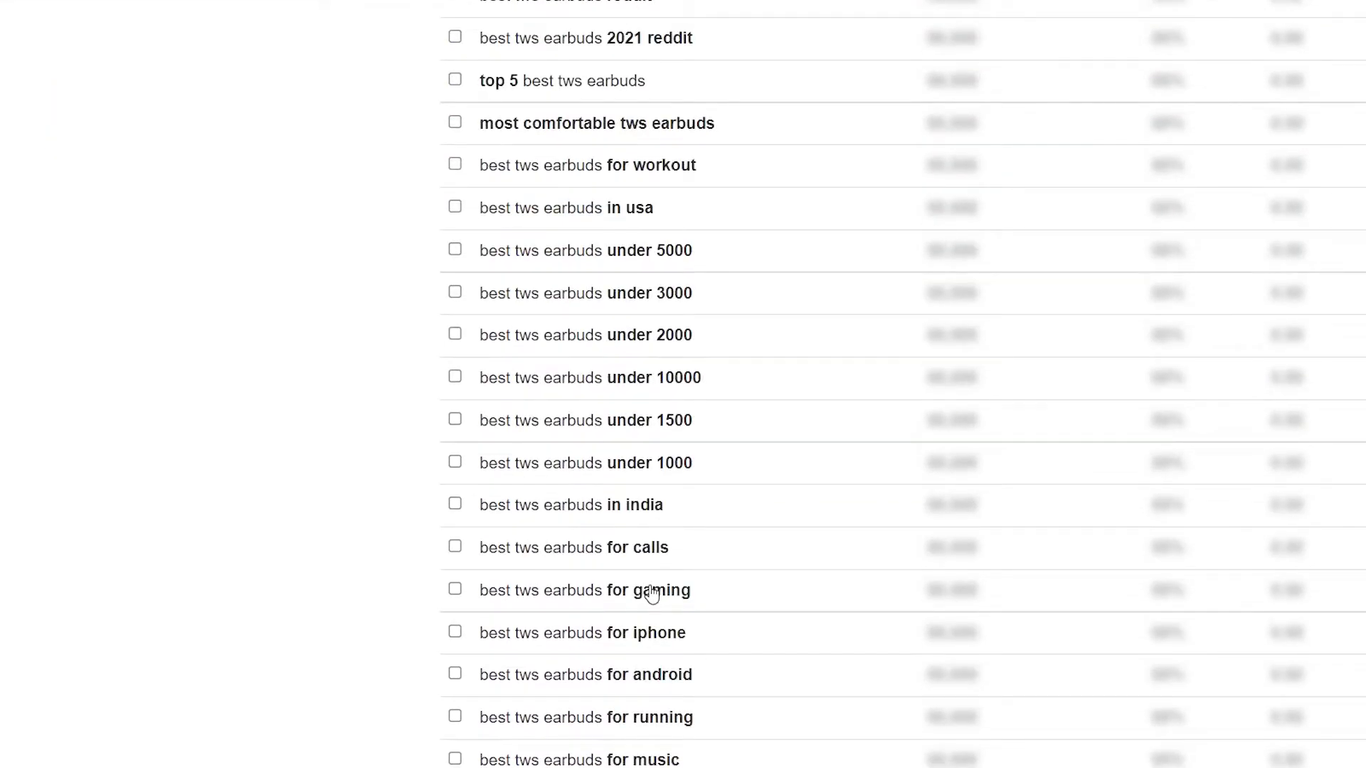
scroll(652, 593, "up", 10)
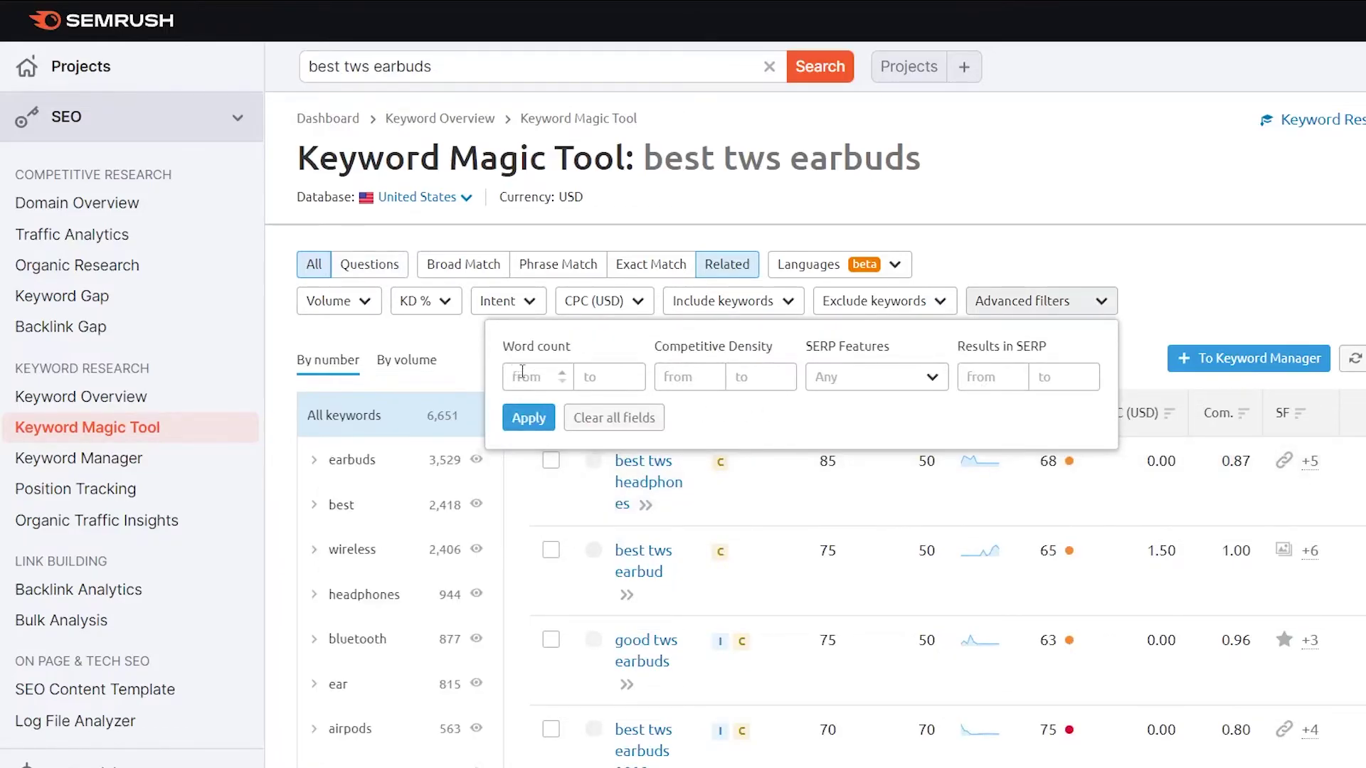
Step: Filter the related keywords in Semrush's Keyword Magic Tool to a word count from 4, leaving the upper limit empty
left_click(598, 371)
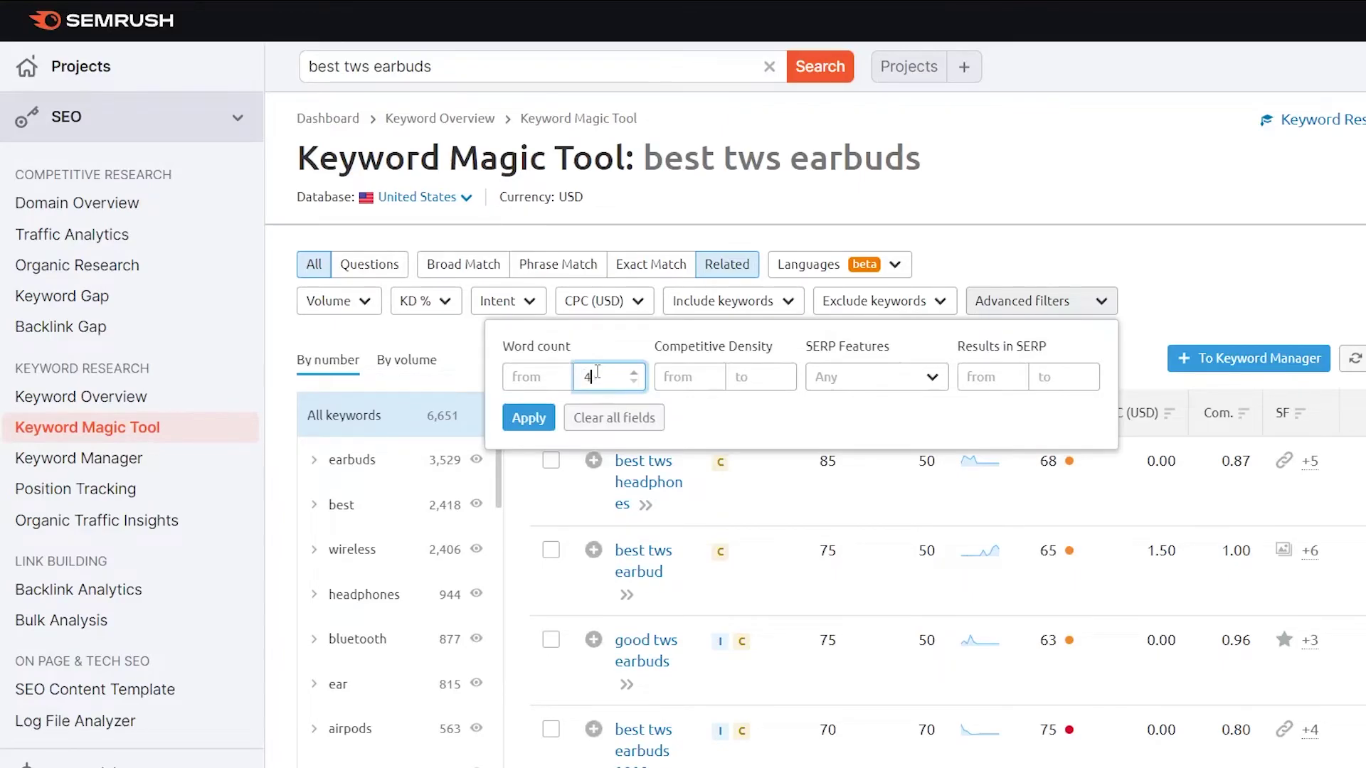
left_click_drag(619, 375, 562, 384)
key("BackSpace")
left_click(542, 375)
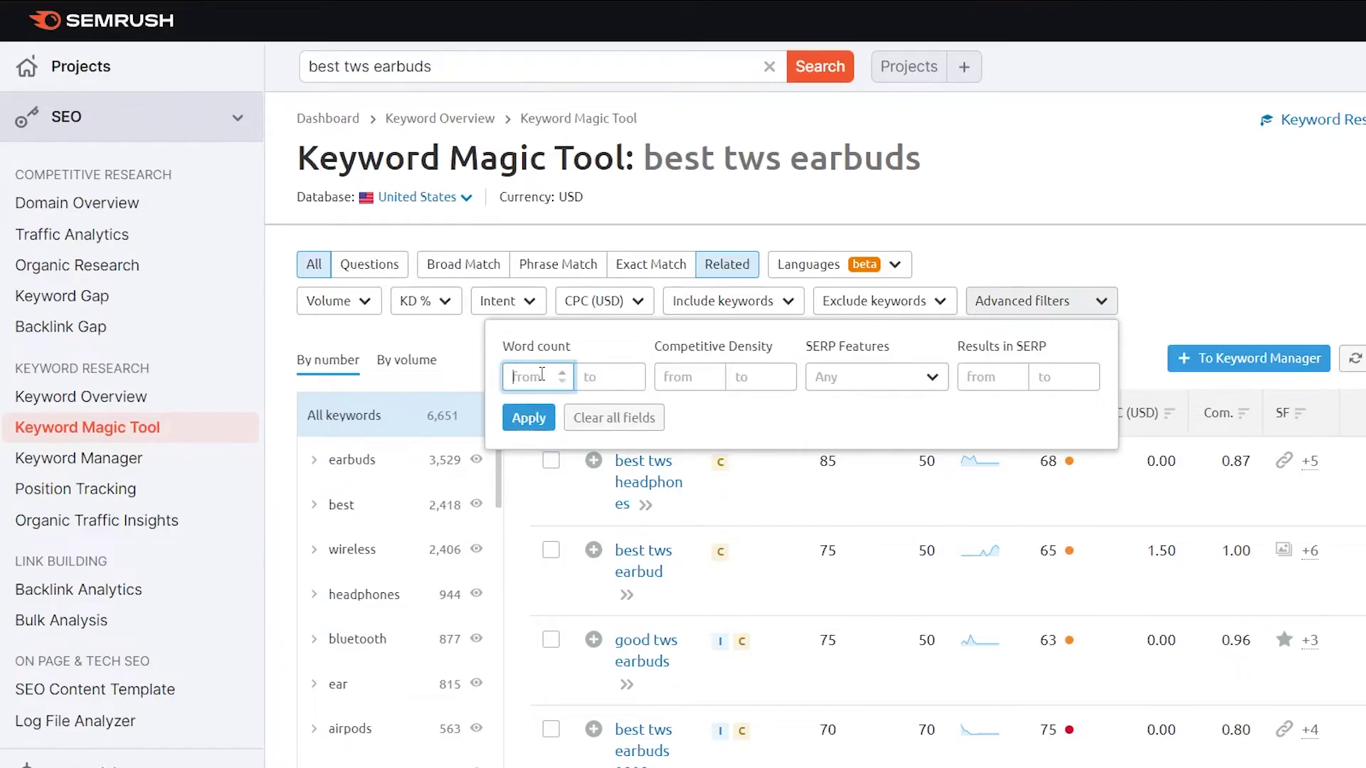
left_click(533, 421)
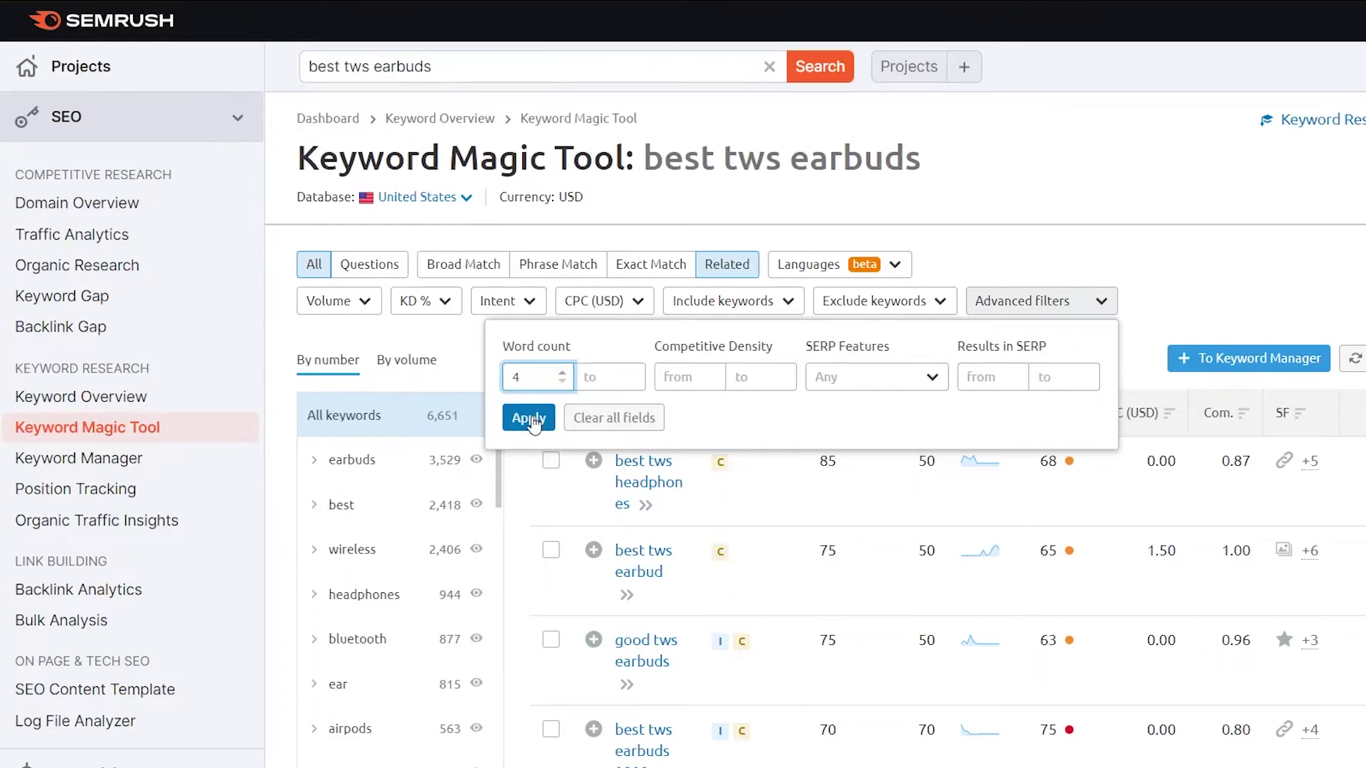
left_click(533, 419)
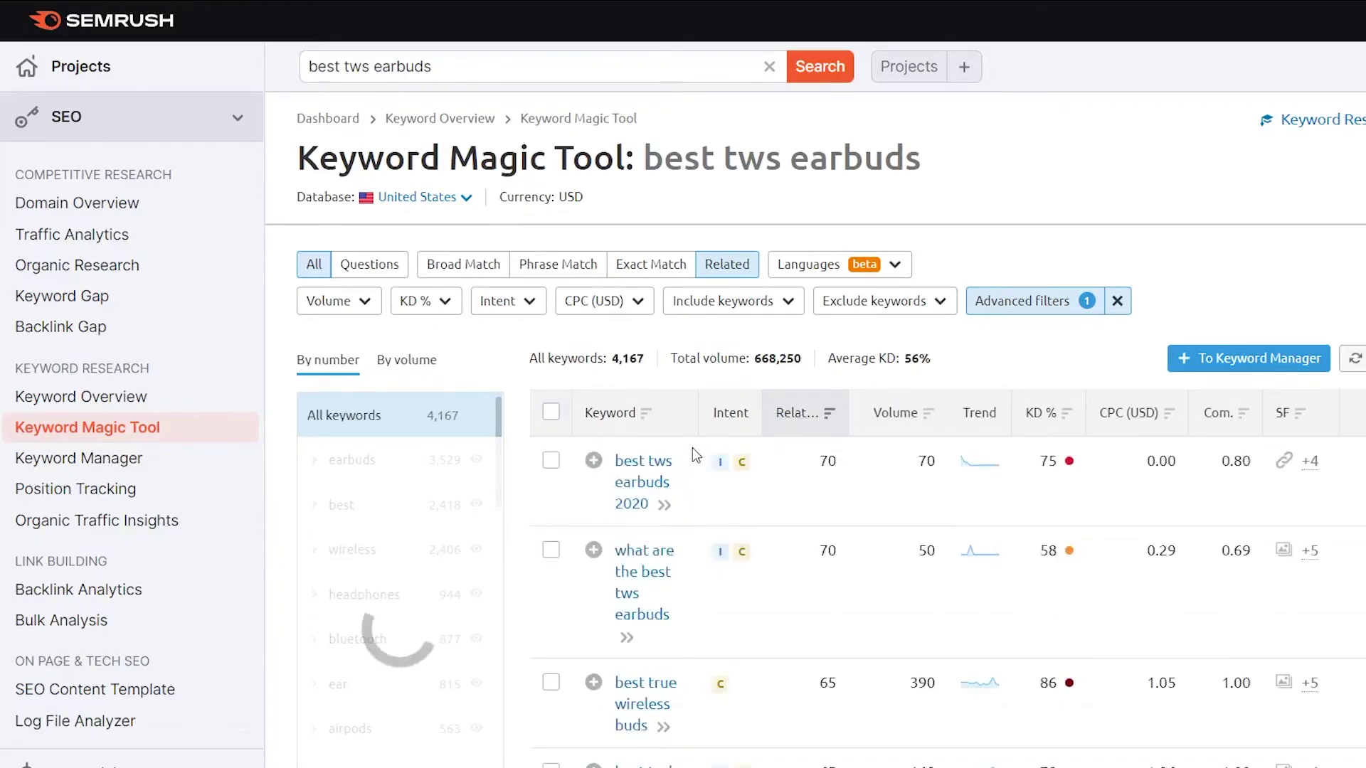
Step: Sort the filtered related keywords by search volume, highest first
scroll(695, 470, "down", 3)
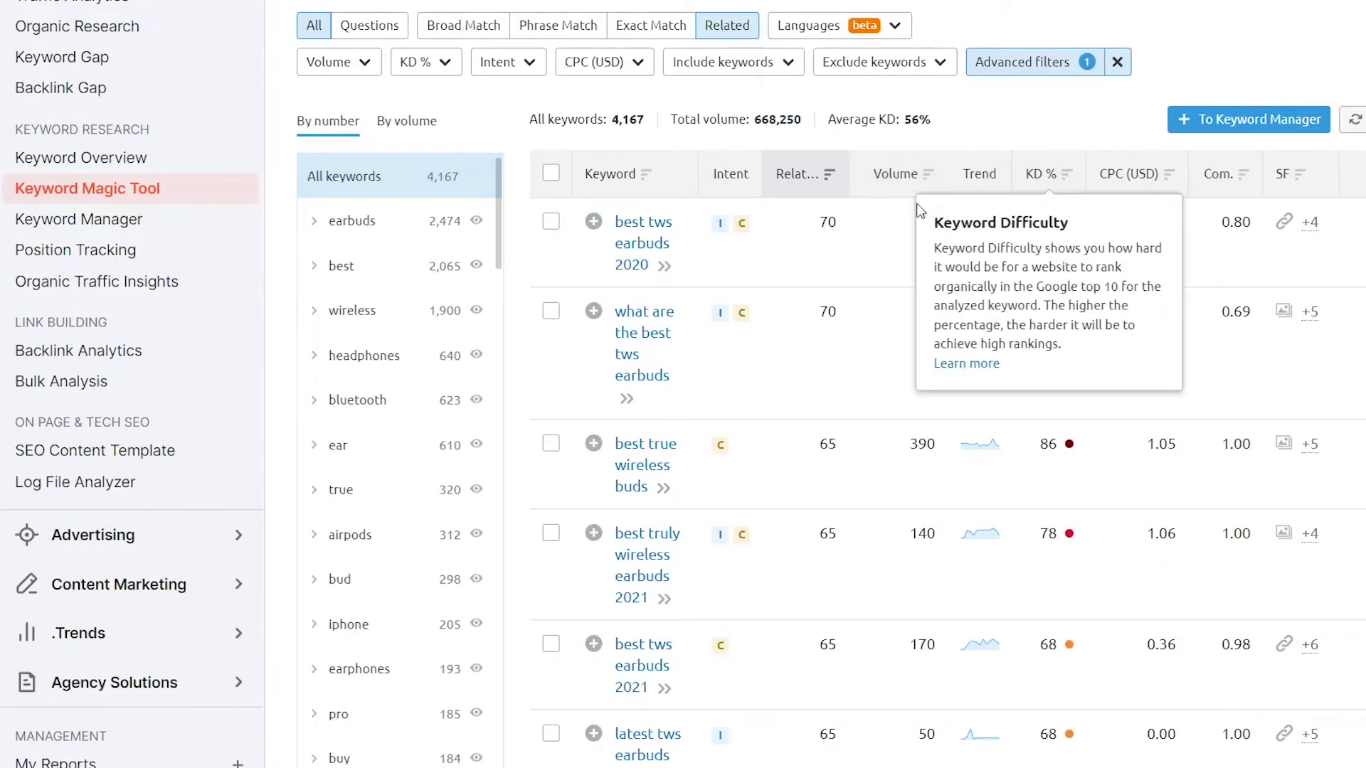
mouse_move(908, 182)
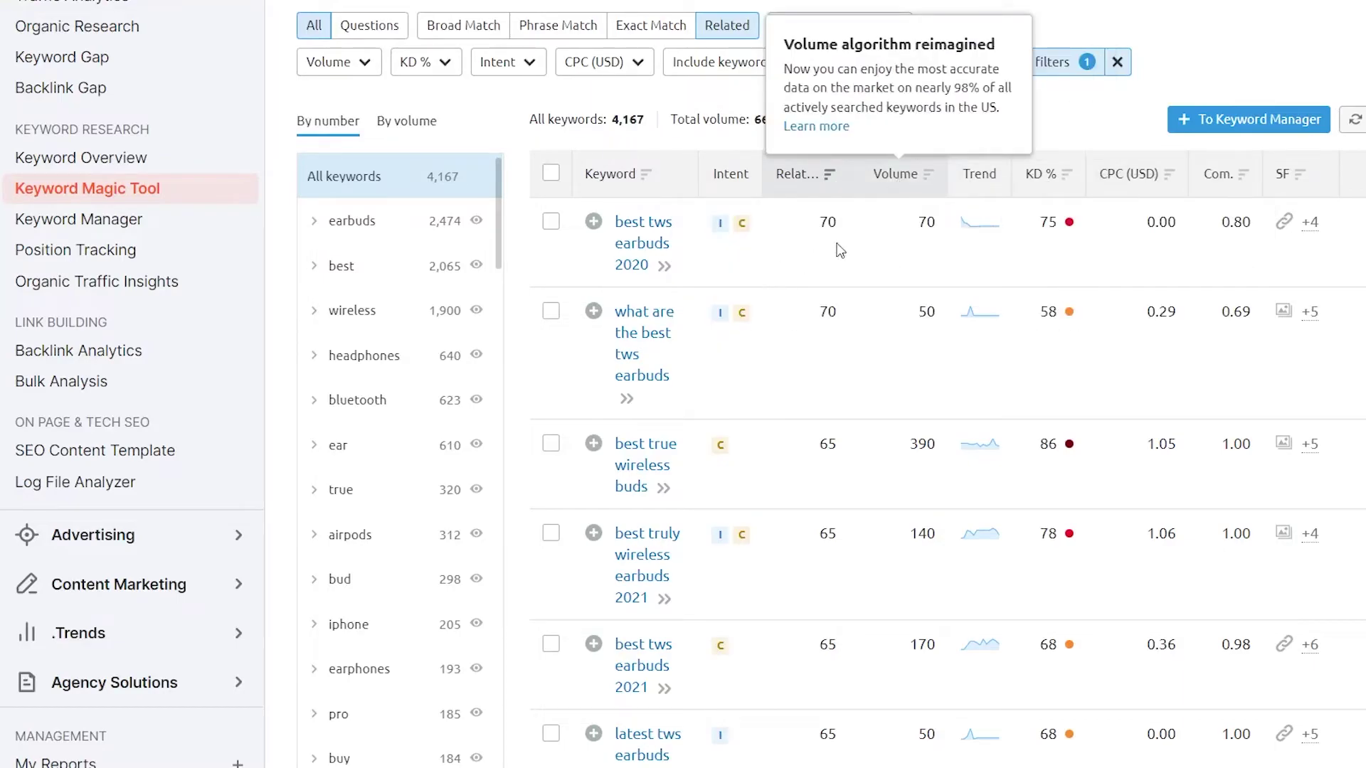
left_click(900, 182)
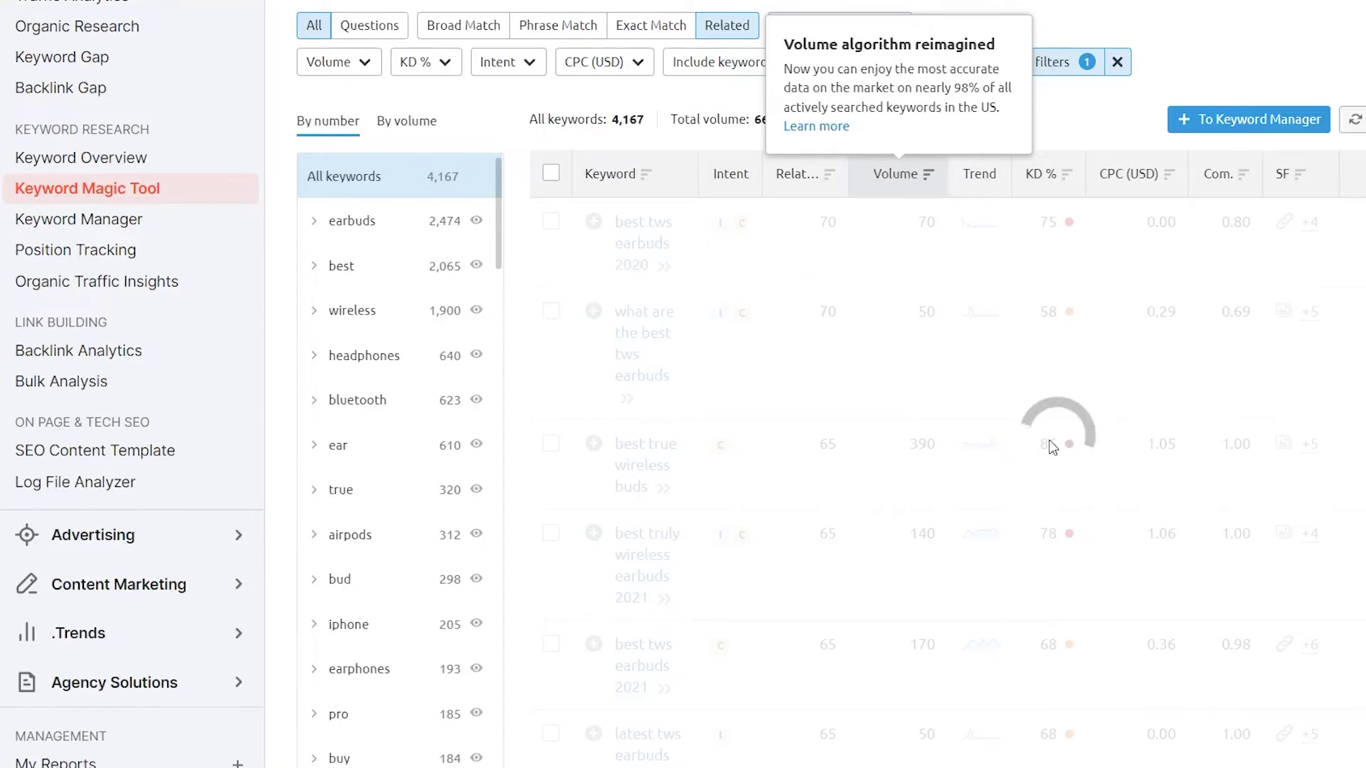
scroll(1051, 447, "up", 3)
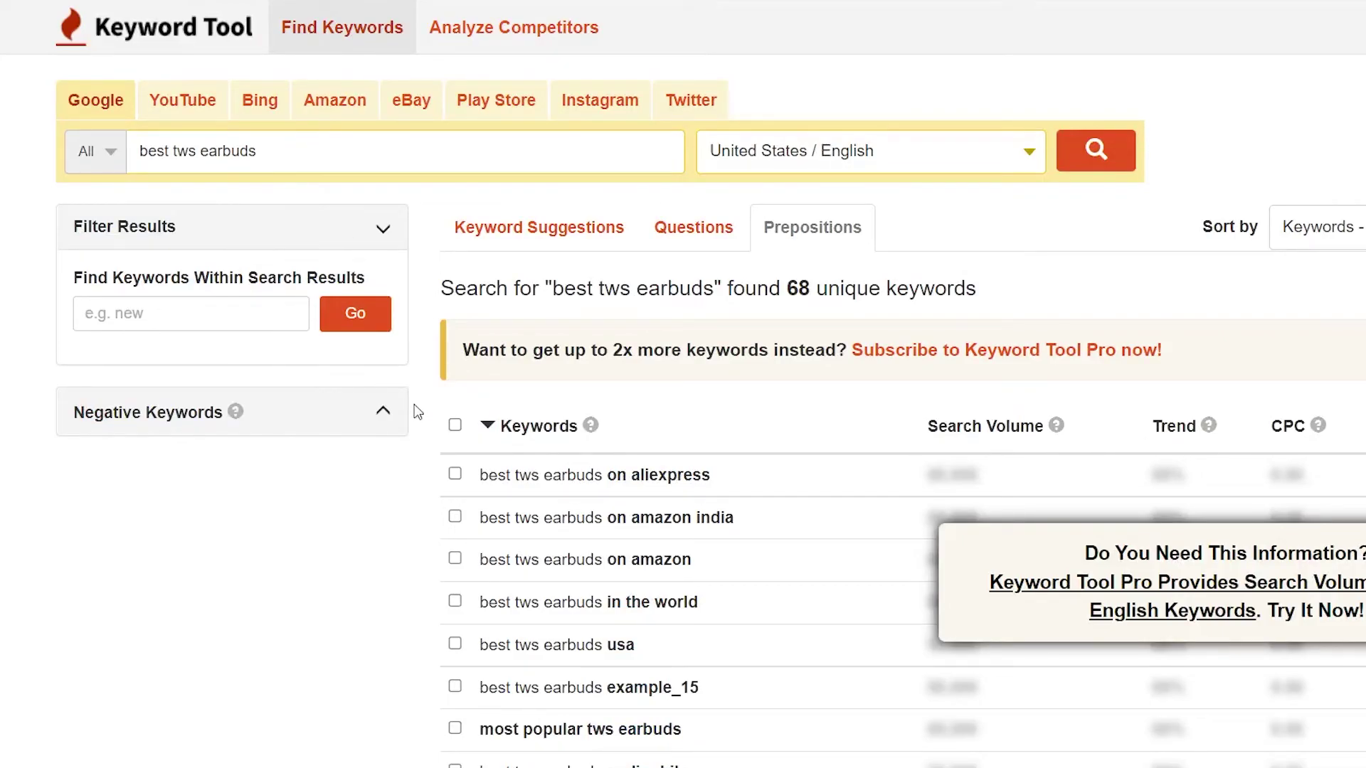
Step: Switch from the Keyword Tool results to Semrush's Plans & Pricing page and examine the Pro plan's monthly price
scroll(414, 404, "down", 5)
scroll(418, 408, "up", 5)
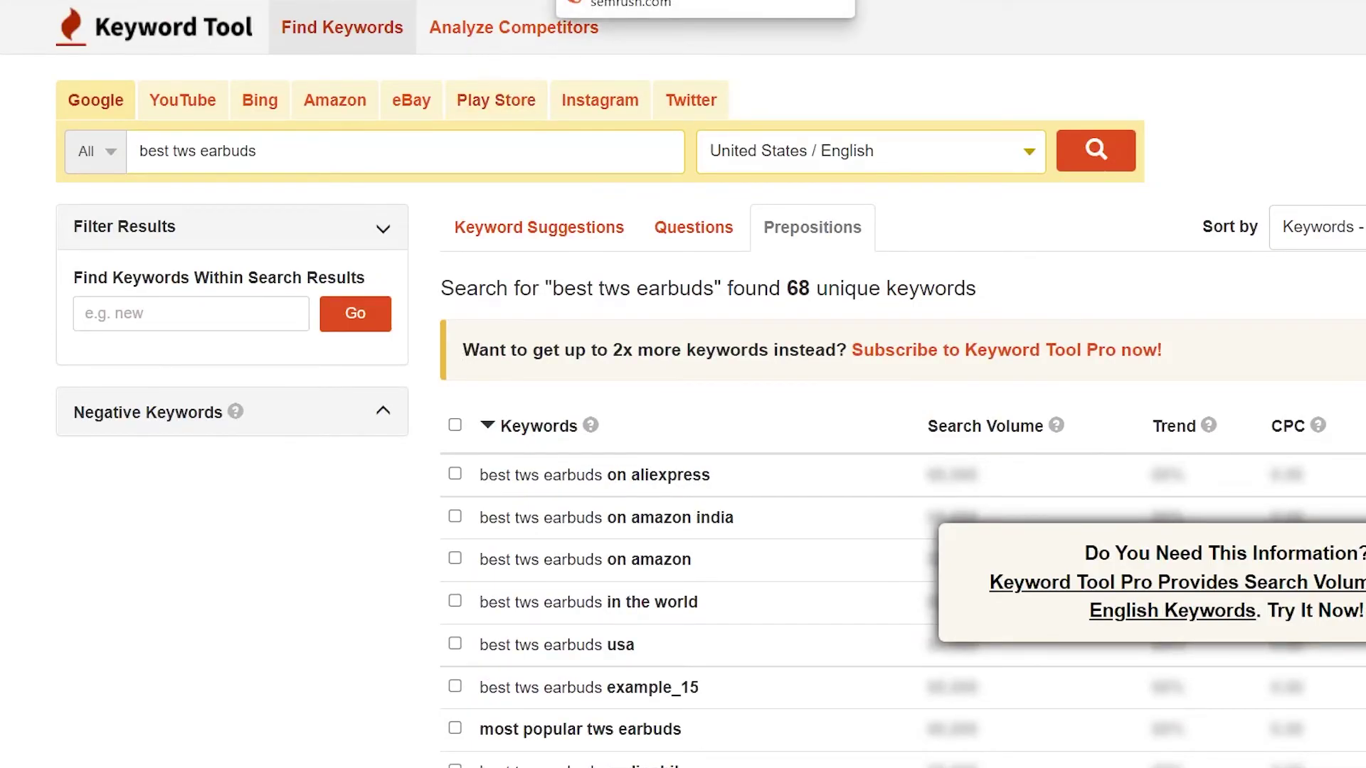
left_click(626, 2)
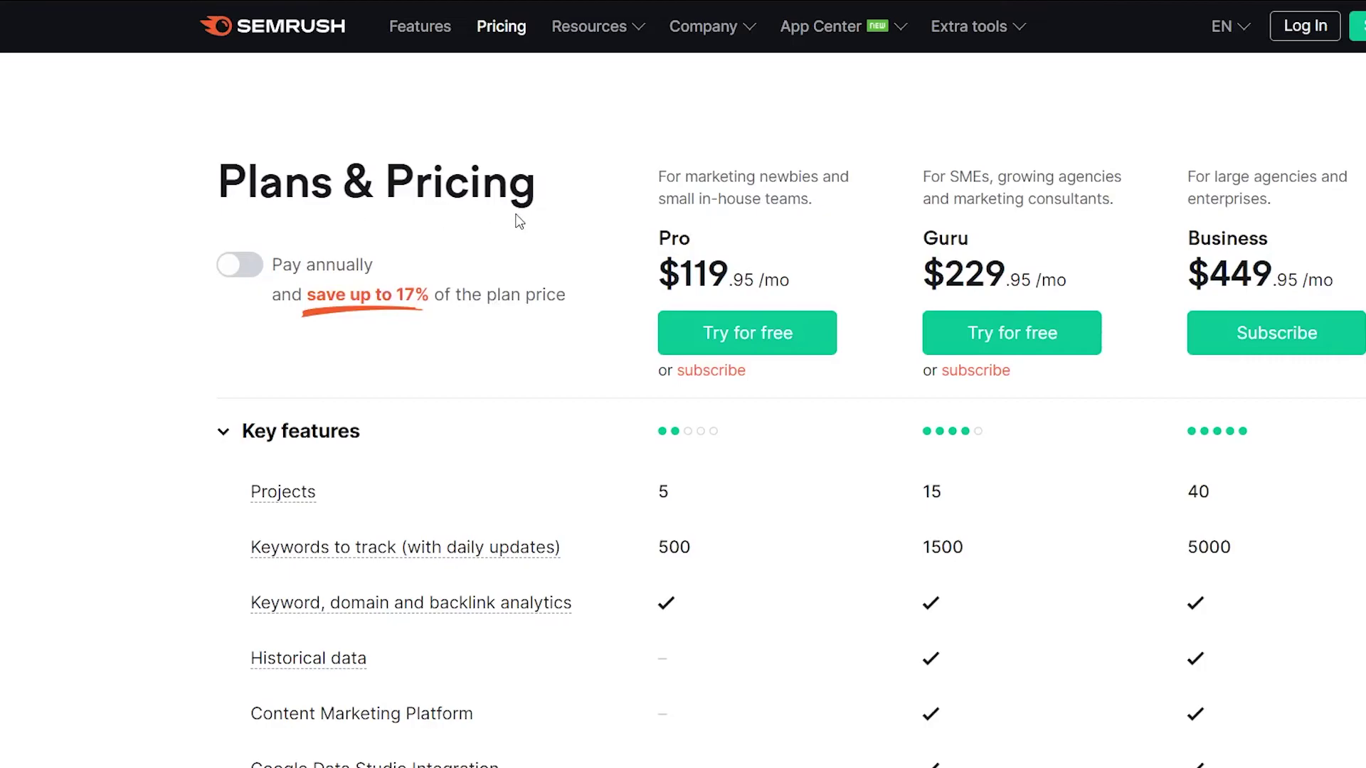
scroll(599, 213, "down", 2)
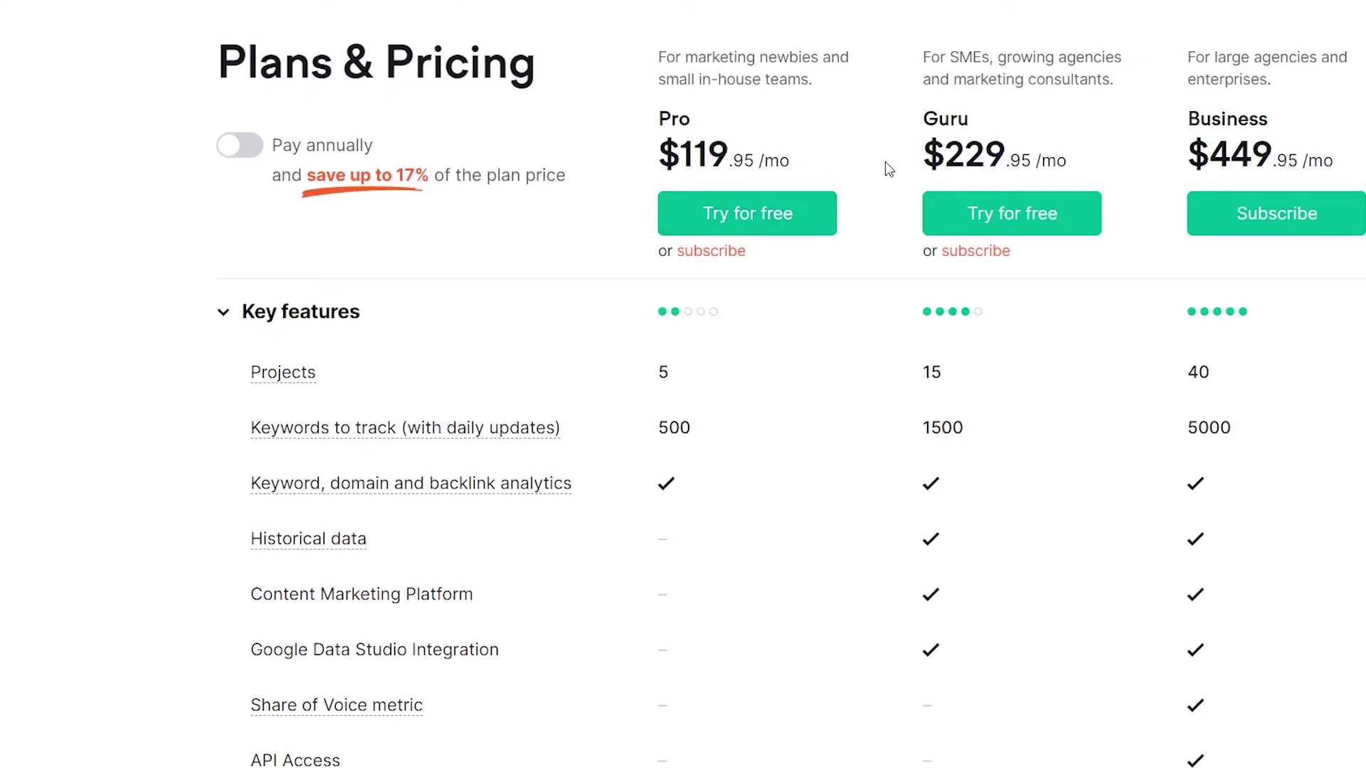
left_click_drag(818, 165, 681, 156)
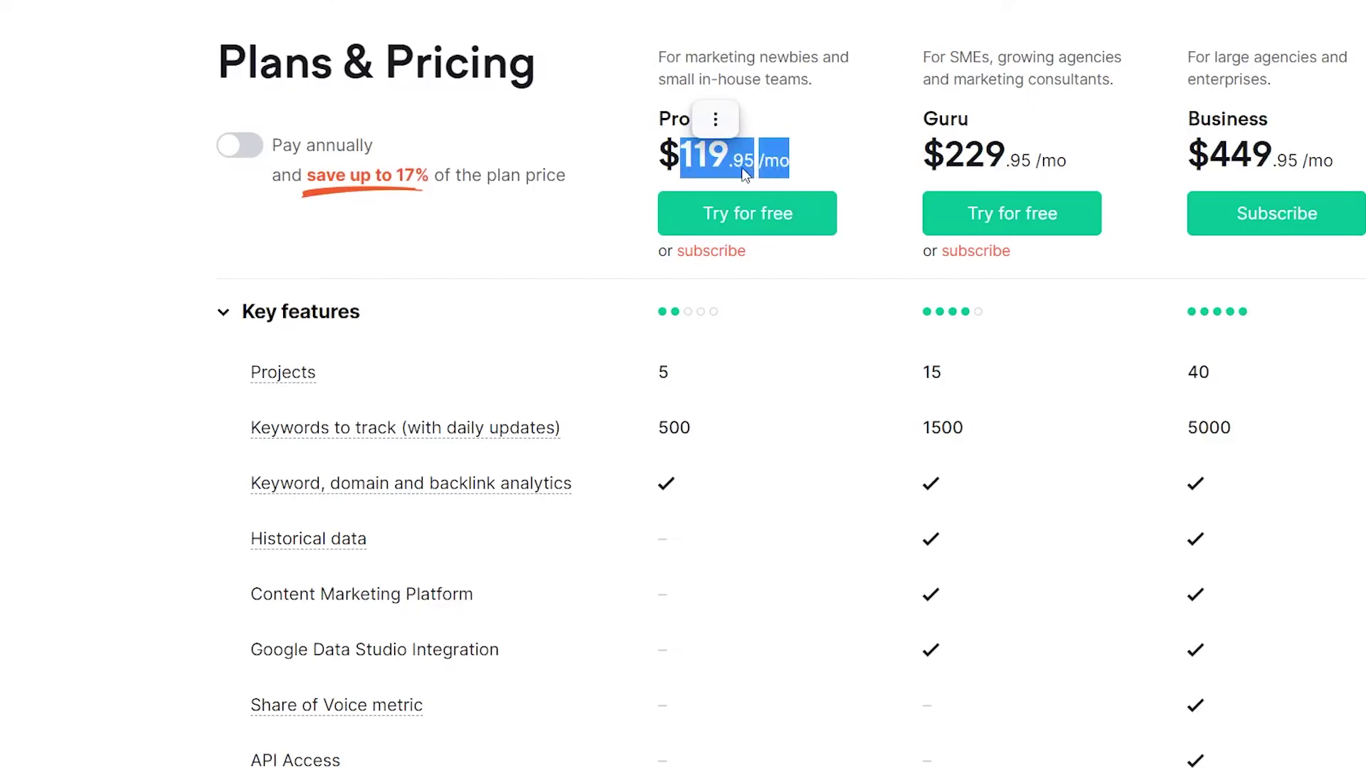
scroll(902, 182, "up", 2)
left_click(826, 265)
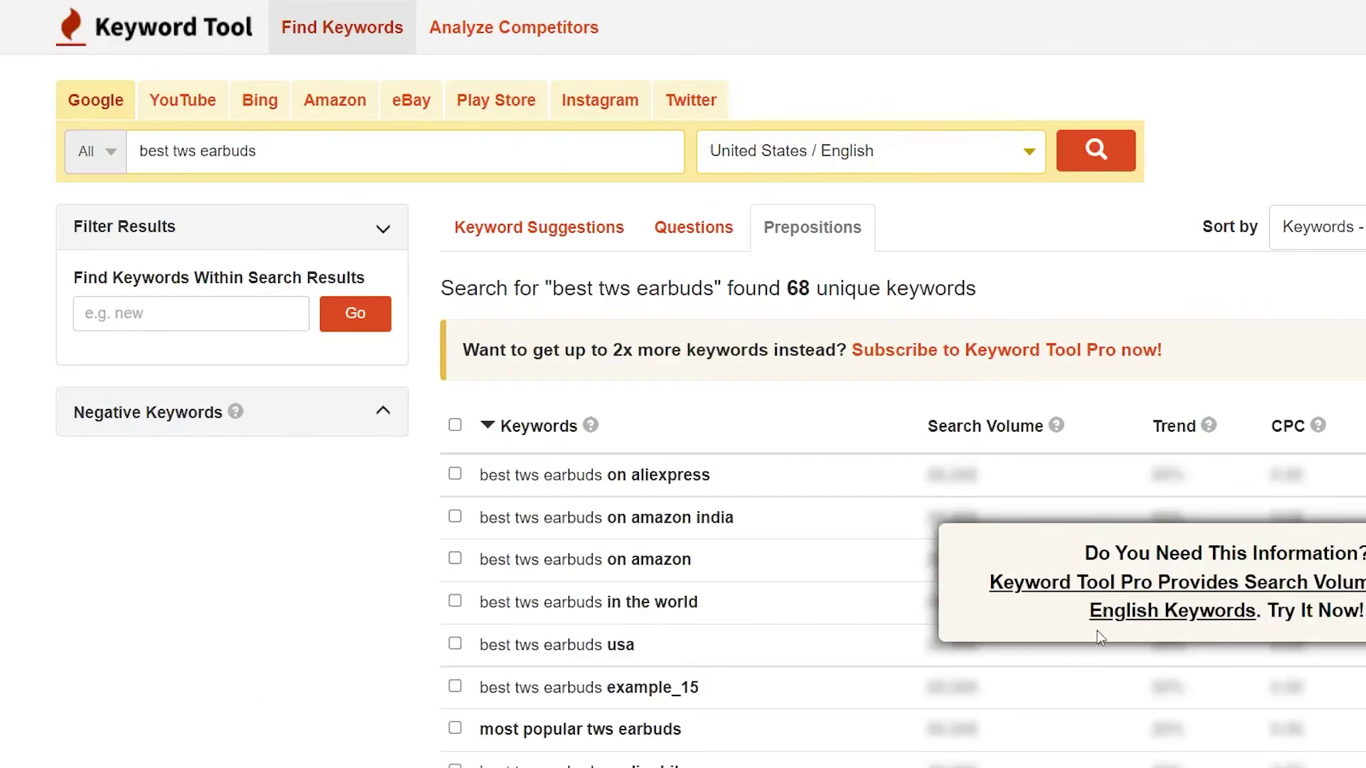
Step: Switch to Keyword Tool, open the Keyword Tool Pro subscription page and review the plans' features and annual billing prices
left_click(1160, 610)
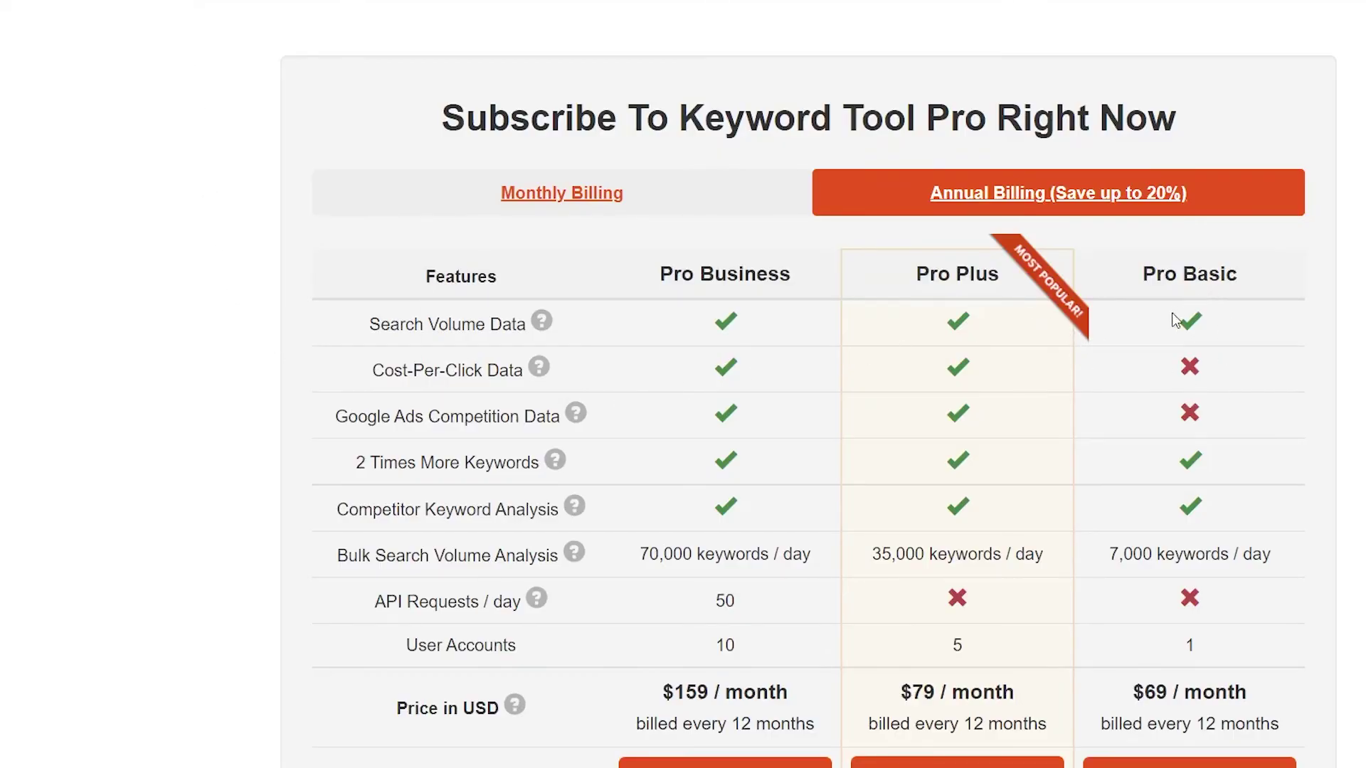
scroll(1247, 435, "down", 3)
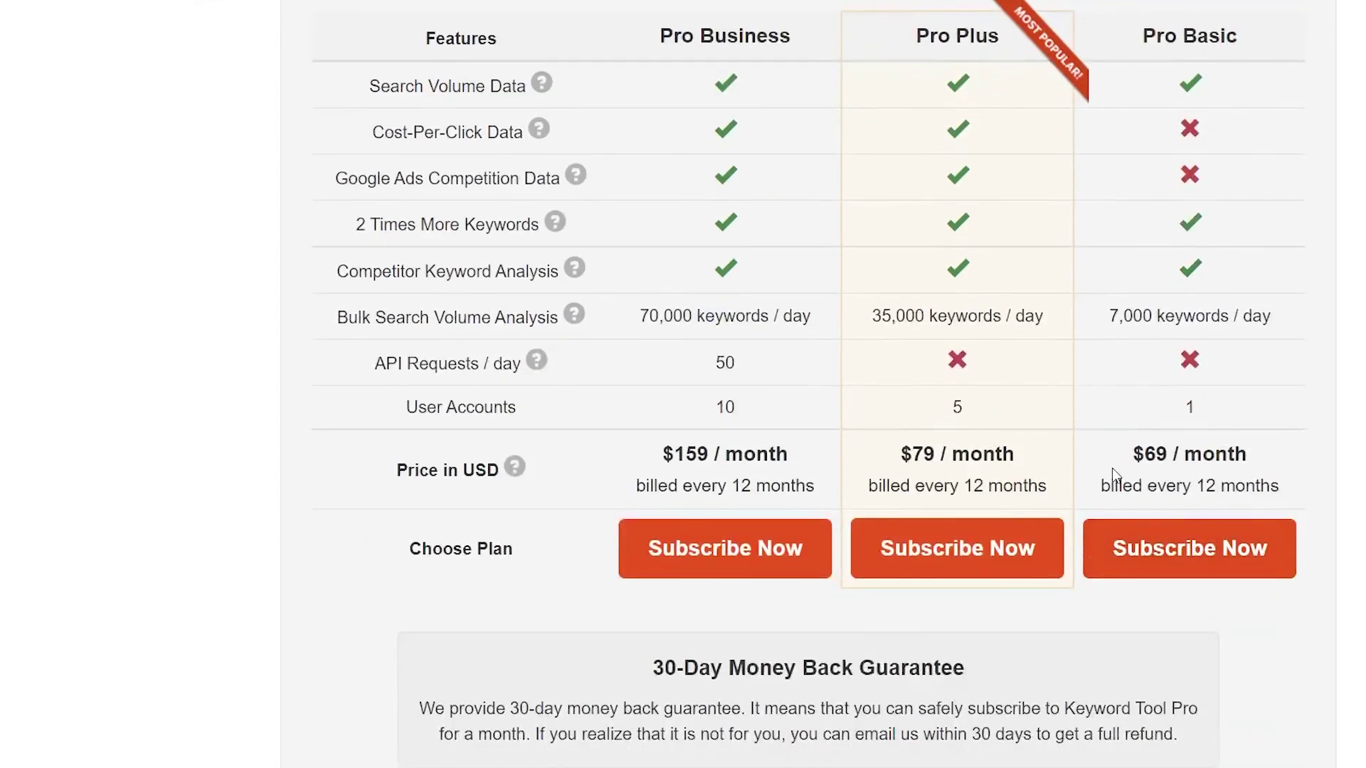
scroll(1251, 514, "up", 6)
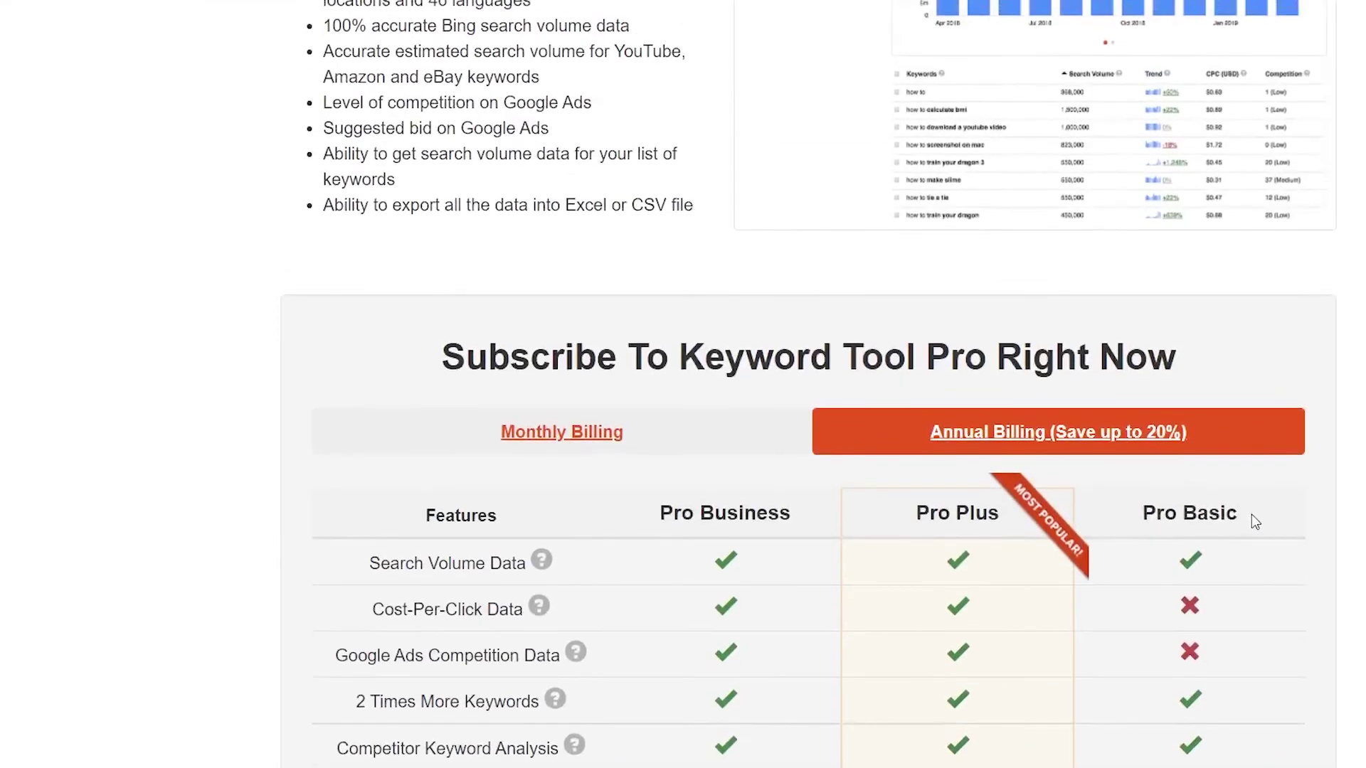
Step: Show the Keyword Tool Pro plans with monthly billing and compare the prices of the three plans
scroll(636, 378, "down", 2)
left_click(699, 329)
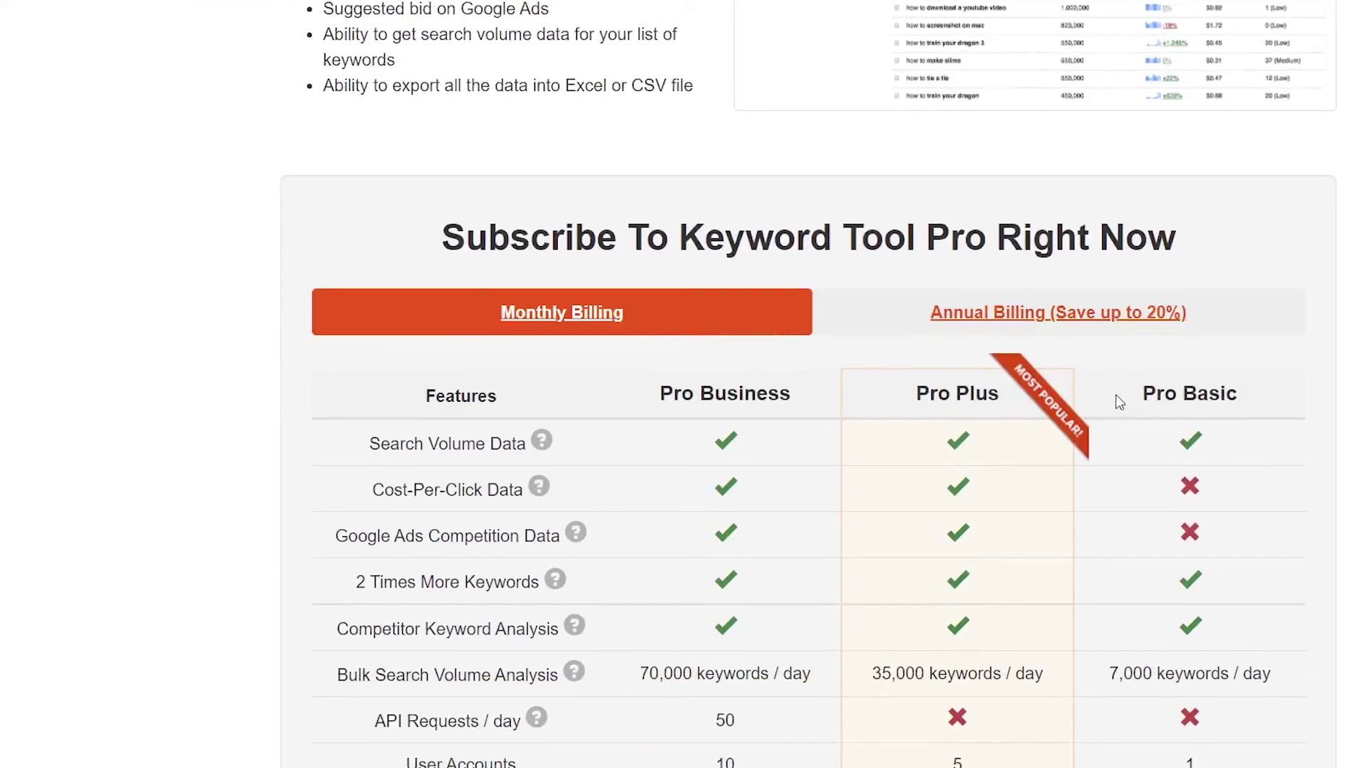
scroll(1079, 391, "down", 6)
scroll(1183, 365, "up", 5)
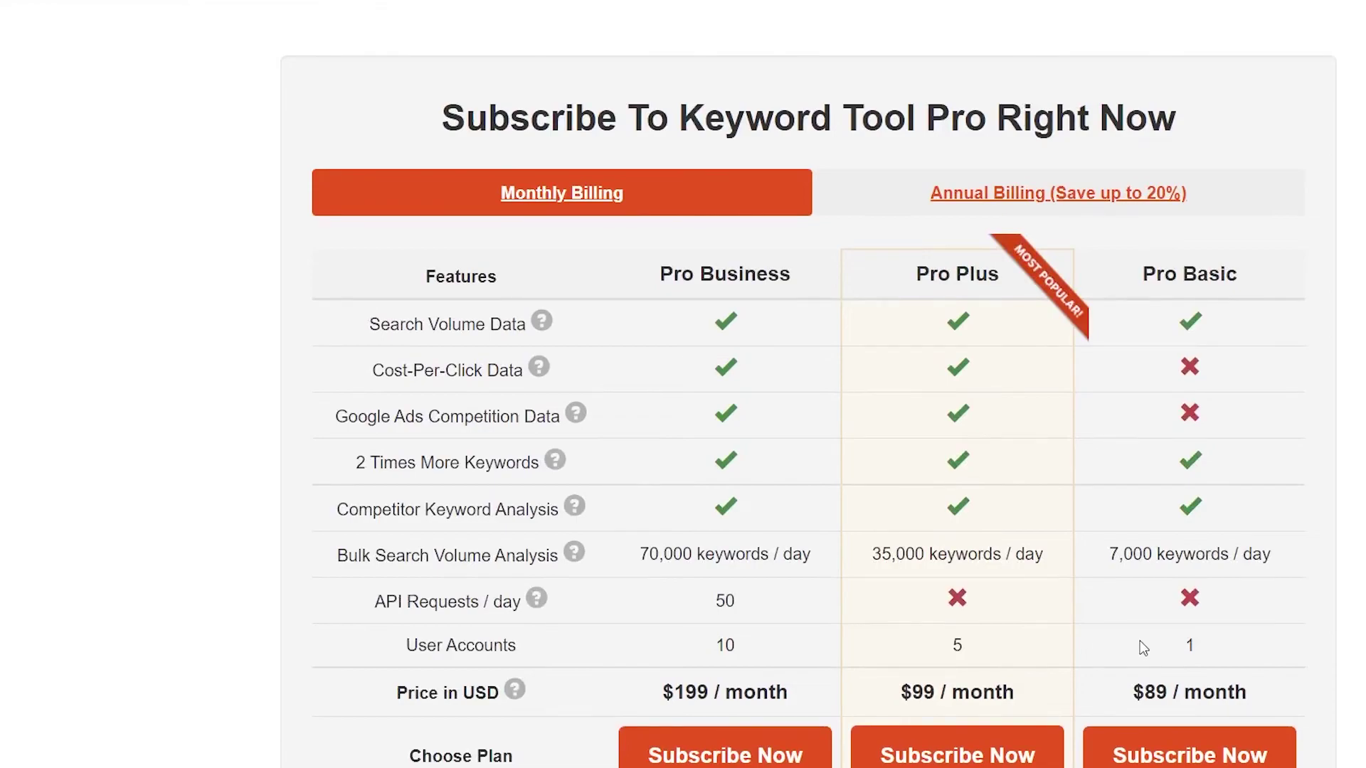
scroll(1143, 647, "down", 2)
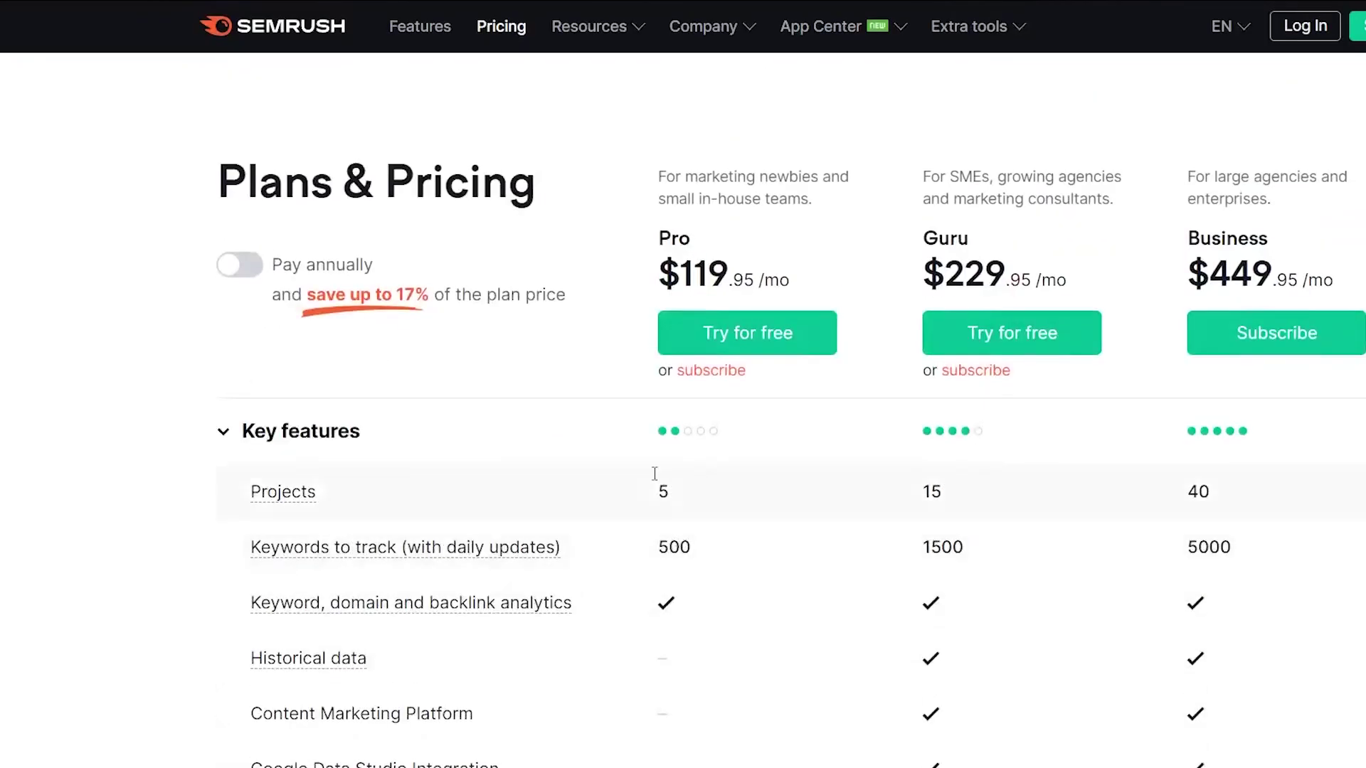
Step: Return to Semrush's Plans & Pricing page, collapse the Key features section and review the feature categories of each plan
left_click(228, 423)
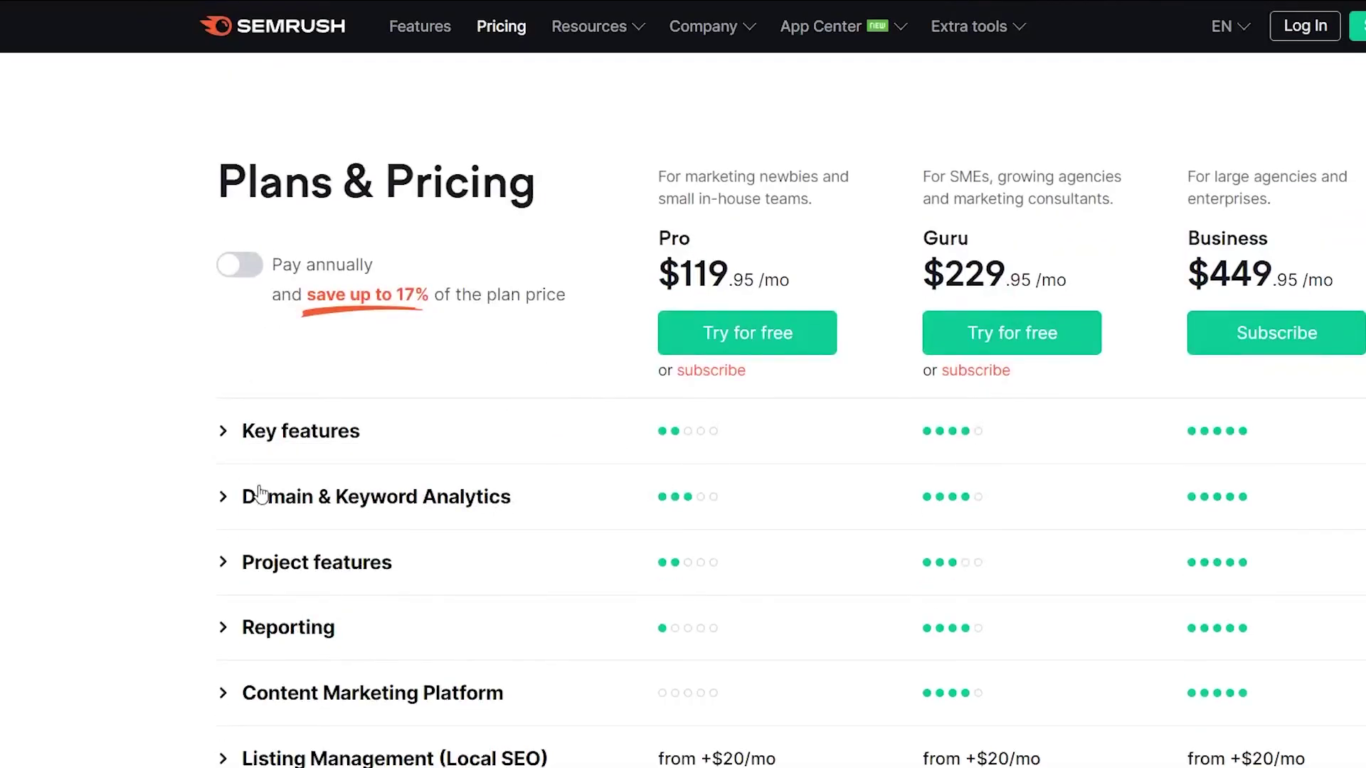
scroll(357, 475, "down", 2)
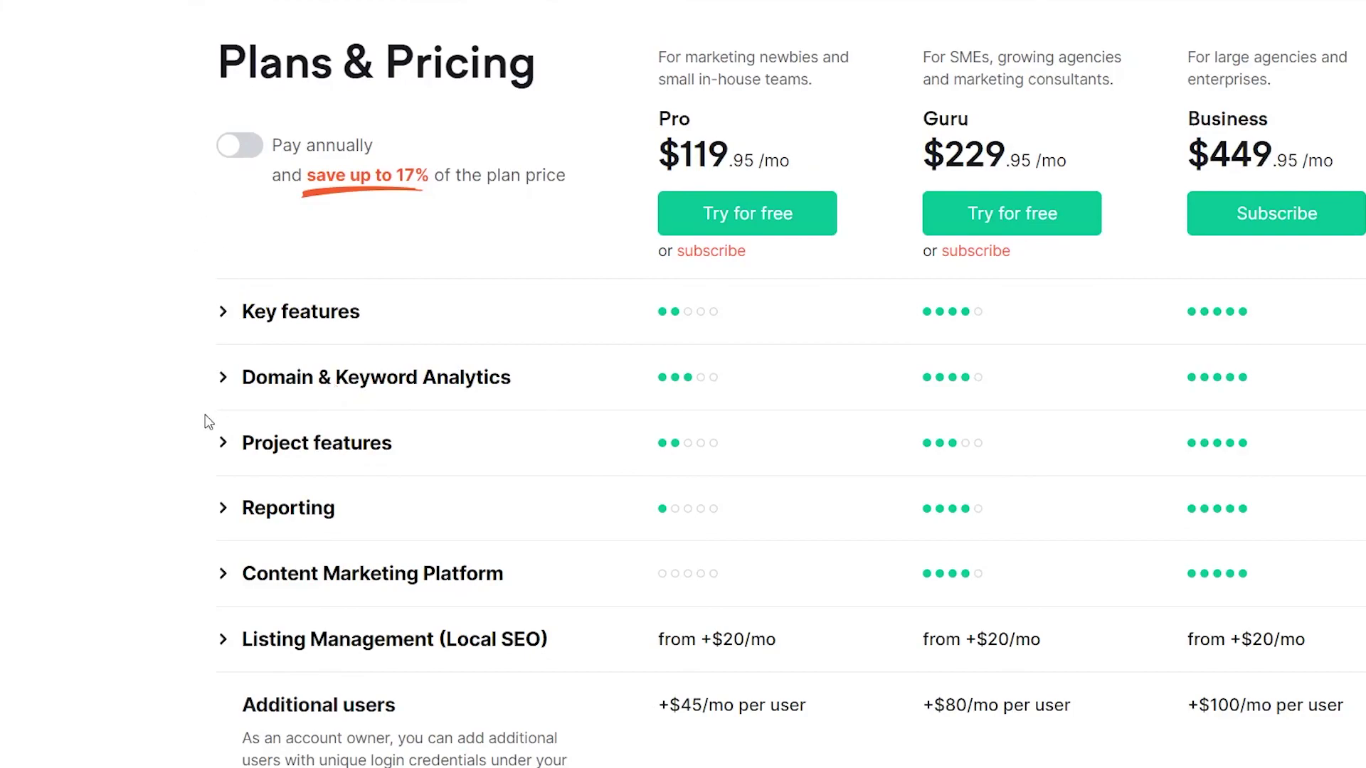
scroll(205, 413, "down", 2)
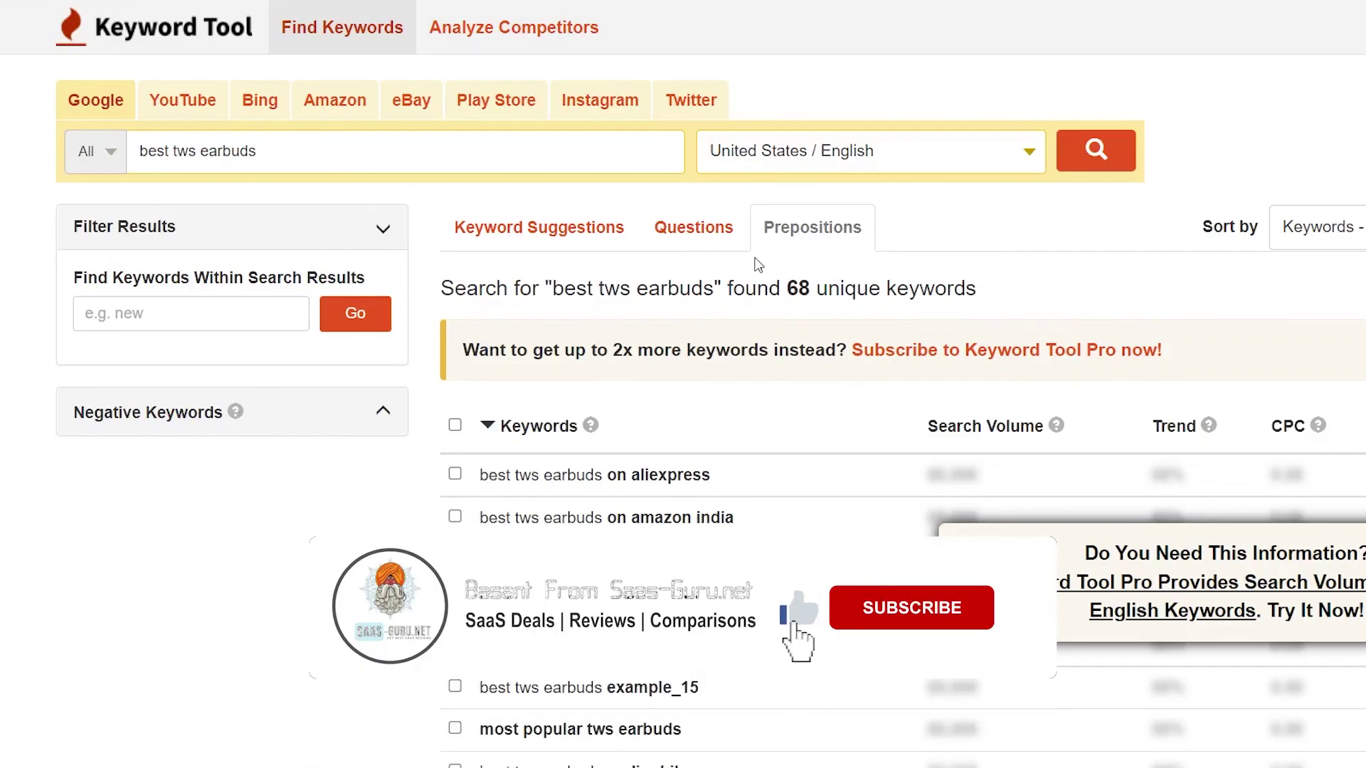
Step: Revisit the Keyword Tool preposition results and the volume-sorted keyword list in Semrush's Keyword Magic Tool
scroll(453, 345, "down", 5)
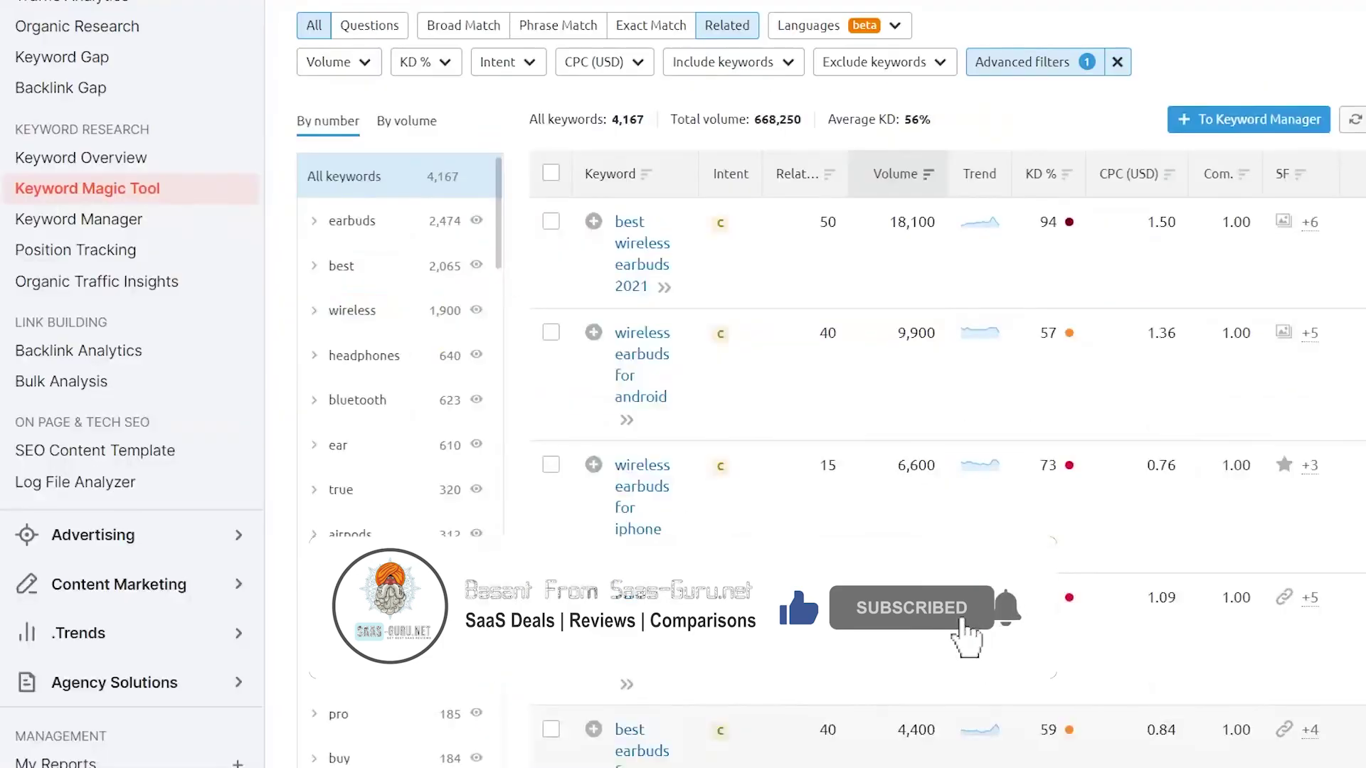
scroll(918, 724, "up", 3)
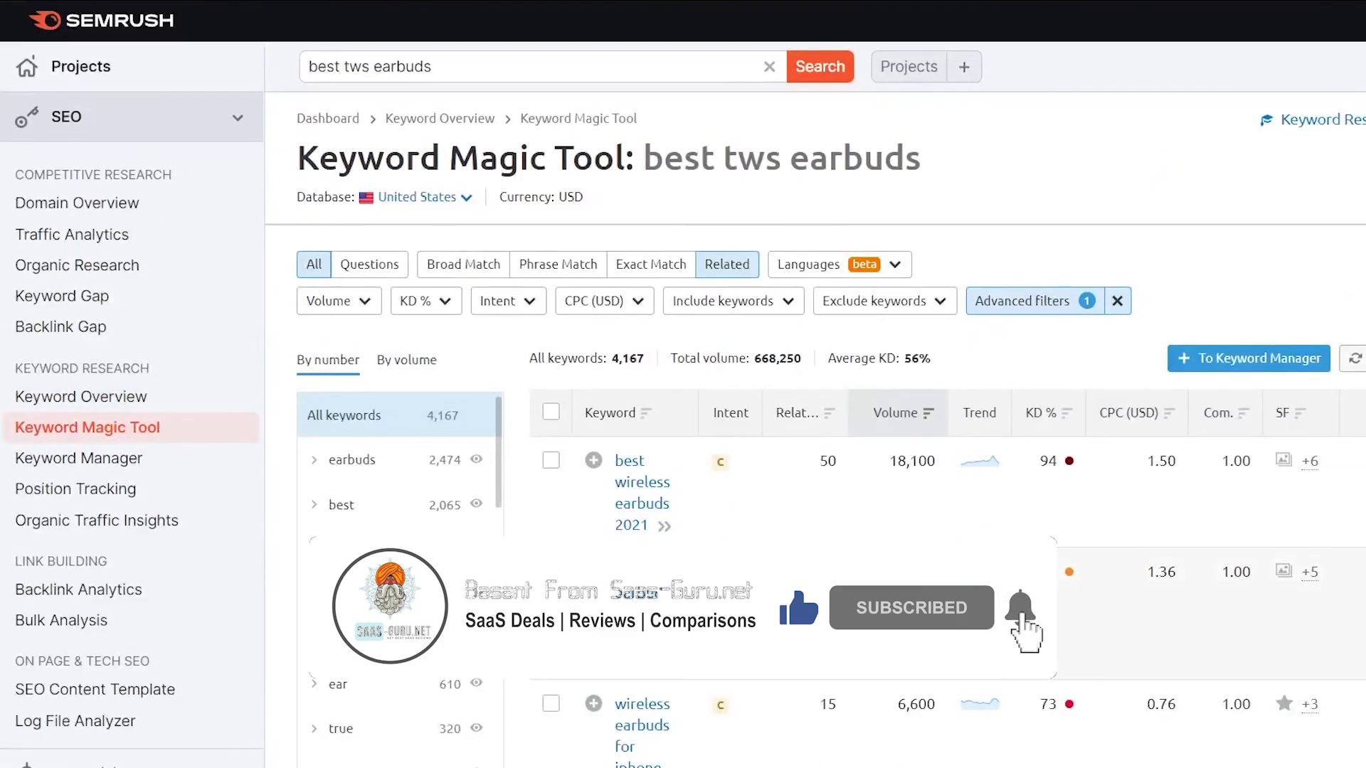